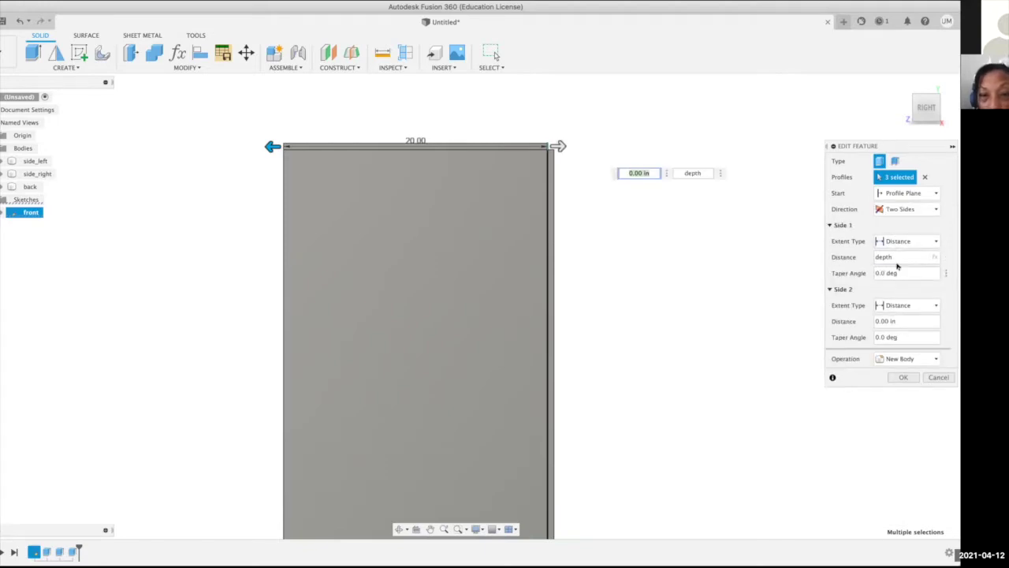
- Set the Side 2 distance of the top panel's two-sided extrusion to the ply parameter and apply the edit
{"action": "left_click", "coordinate": [897, 321]}
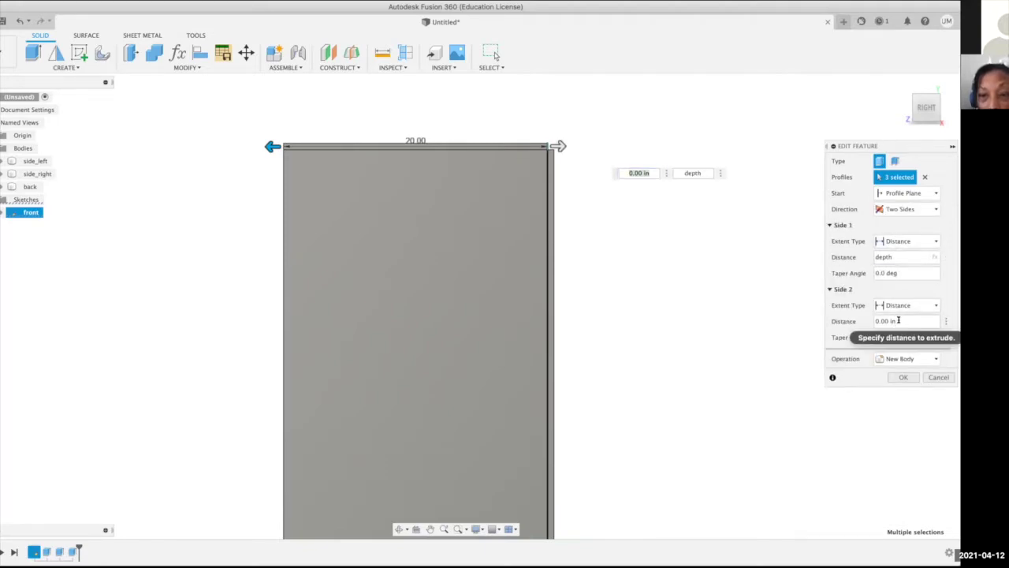
{"action": "key", "text": "BackSpace"}
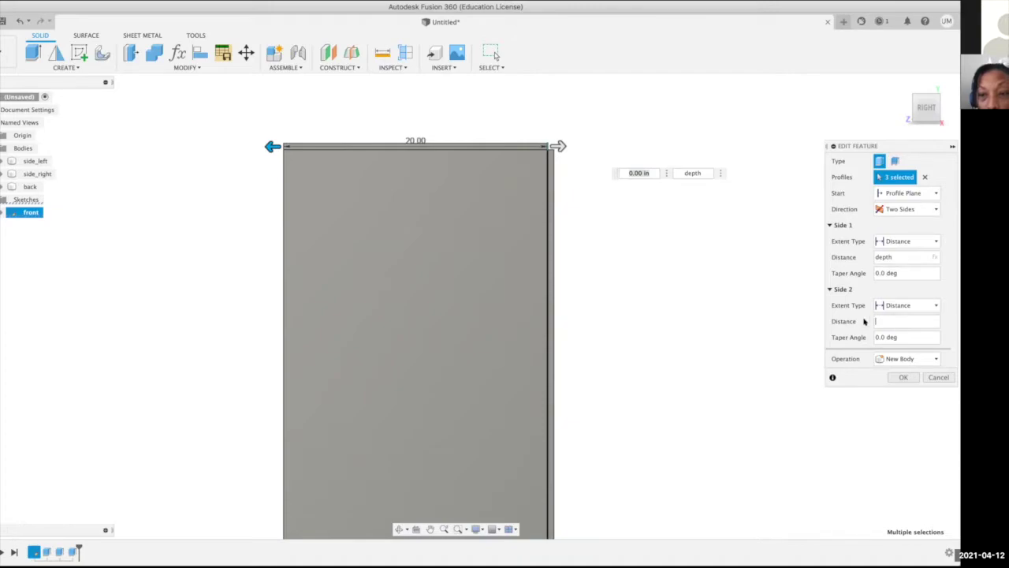
{"action": "type", "text": "ply"}
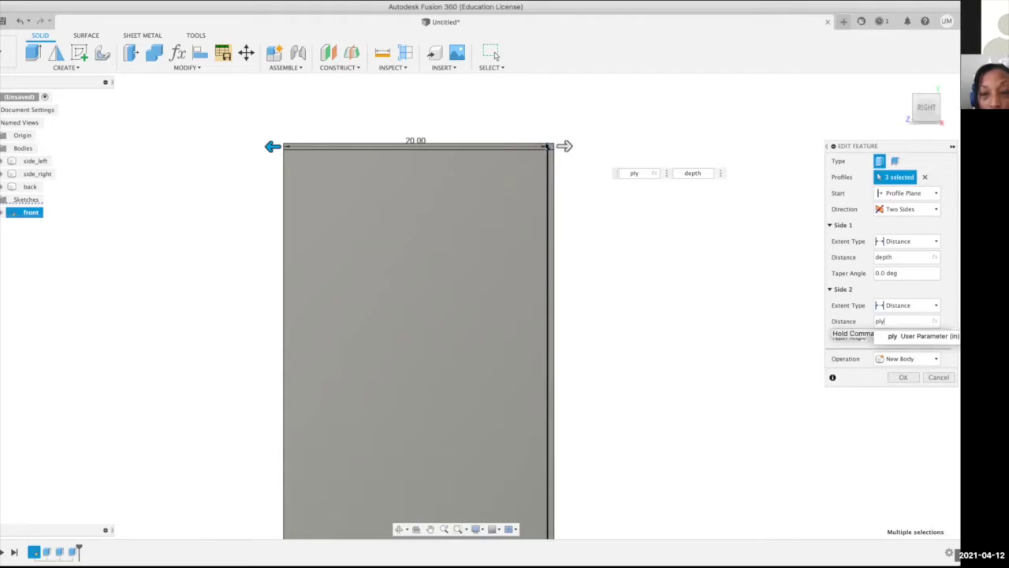
{"action": "left_click", "coordinate": [895, 376]}
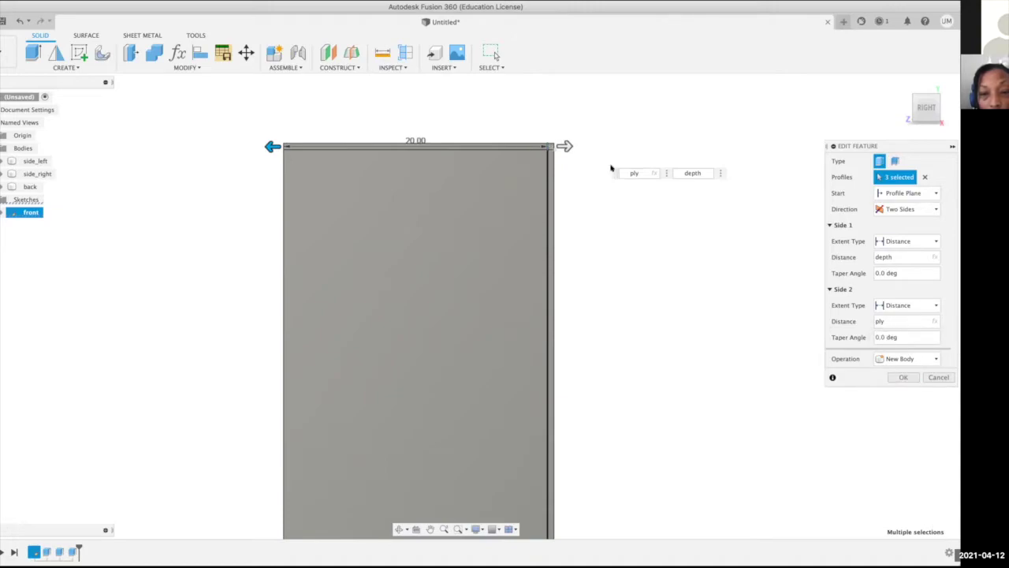
{"action": "left_click", "coordinate": [894, 316]}
{"action": "left_click", "coordinate": [897, 378]}
- Examine how the top panel meets the back and right side panels at the corner, and view the whole cabinet
{"action": "left_click", "coordinate": [548, 151]}
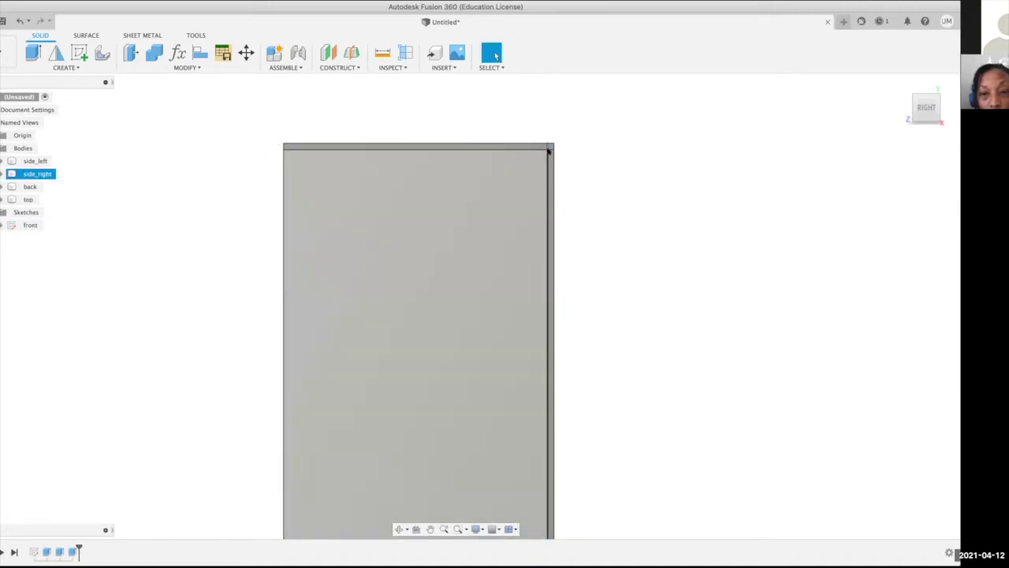
{"action": "scroll", "coordinate": [549, 150], "scroll_direction": "up", "scroll_amount": 5}
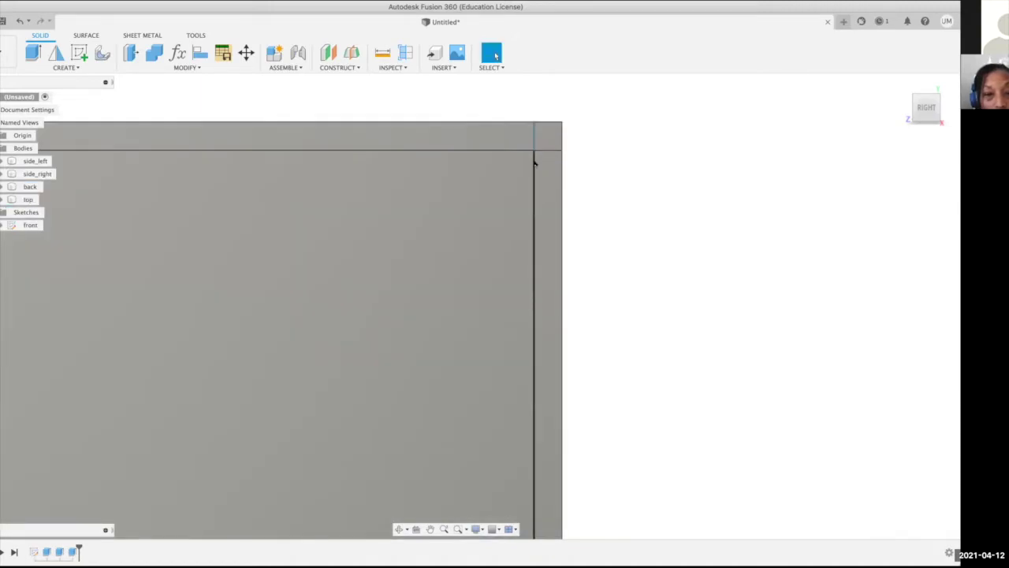
{"action": "left_click", "coordinate": [37, 173]}
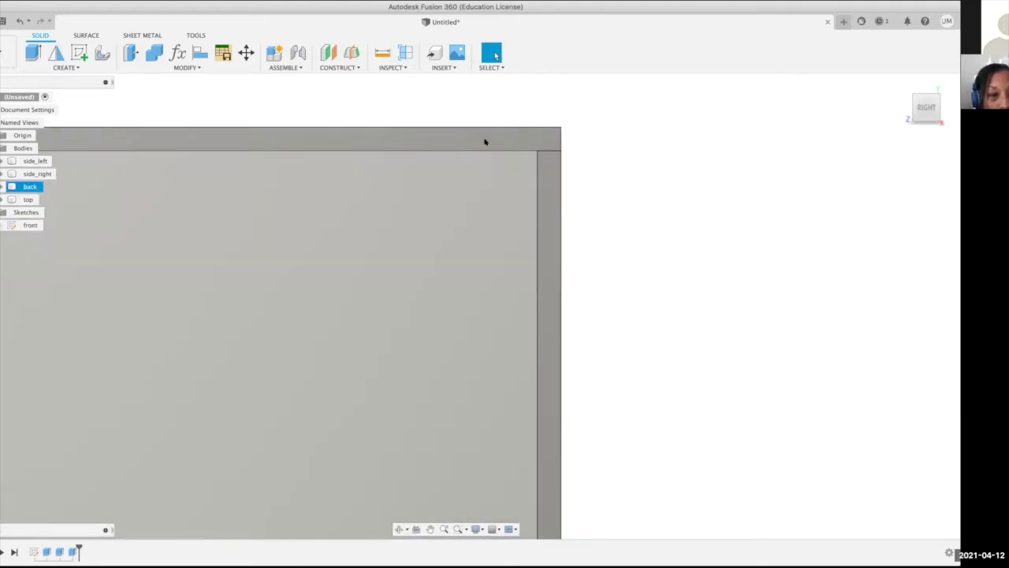
{"action": "left_click", "coordinate": [484, 140]}
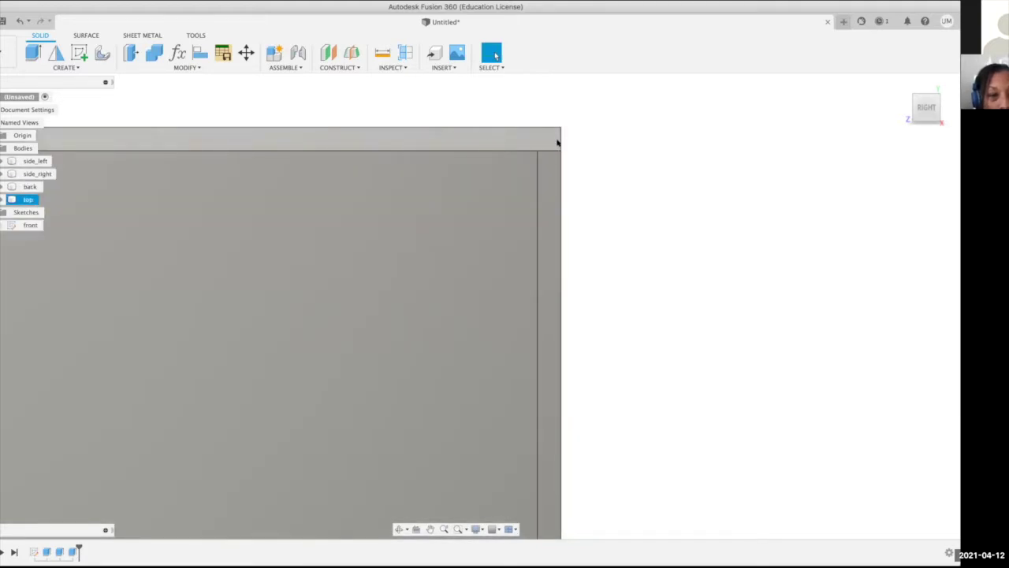
{"action": "left_click", "coordinate": [557, 240]}
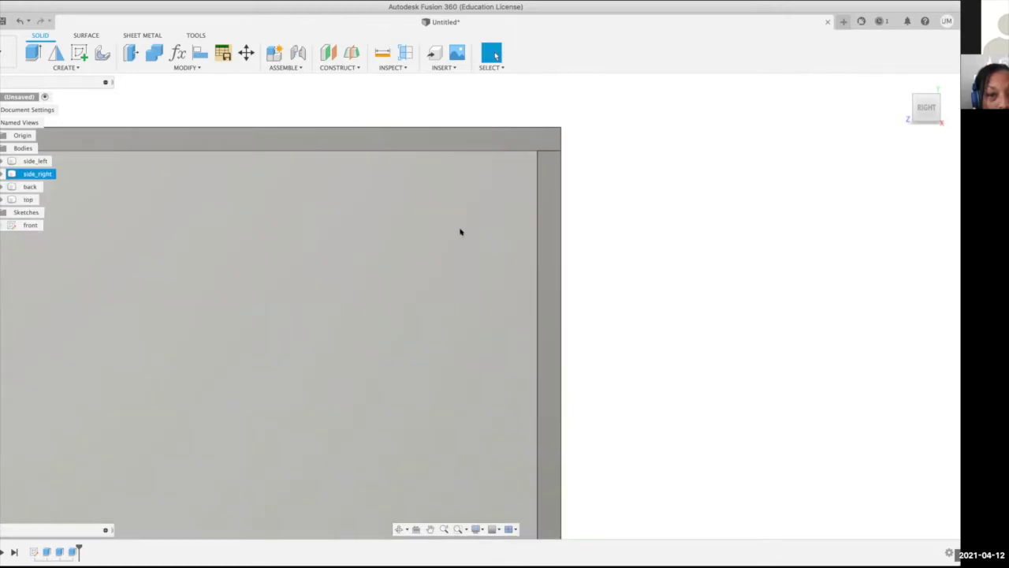
{"action": "left_click", "coordinate": [646, 245]}
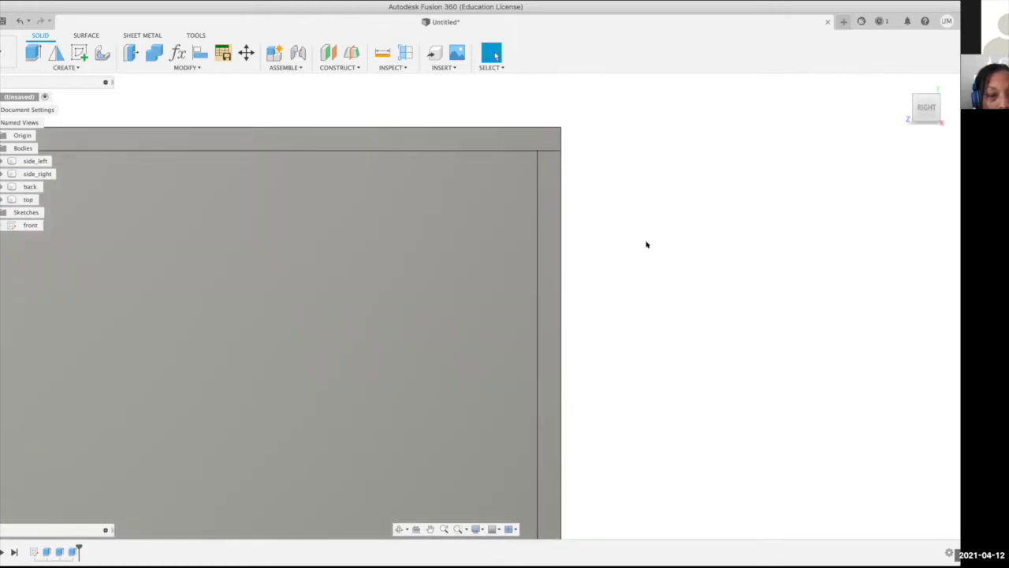
{"action": "scroll", "coordinate": [662, 255], "scroll_direction": "down", "scroll_amount": 6}
{"action": "middle_click_drag", "start_coordinate": [662, 255], "coordinate": [707, 274], "text": "shift"}
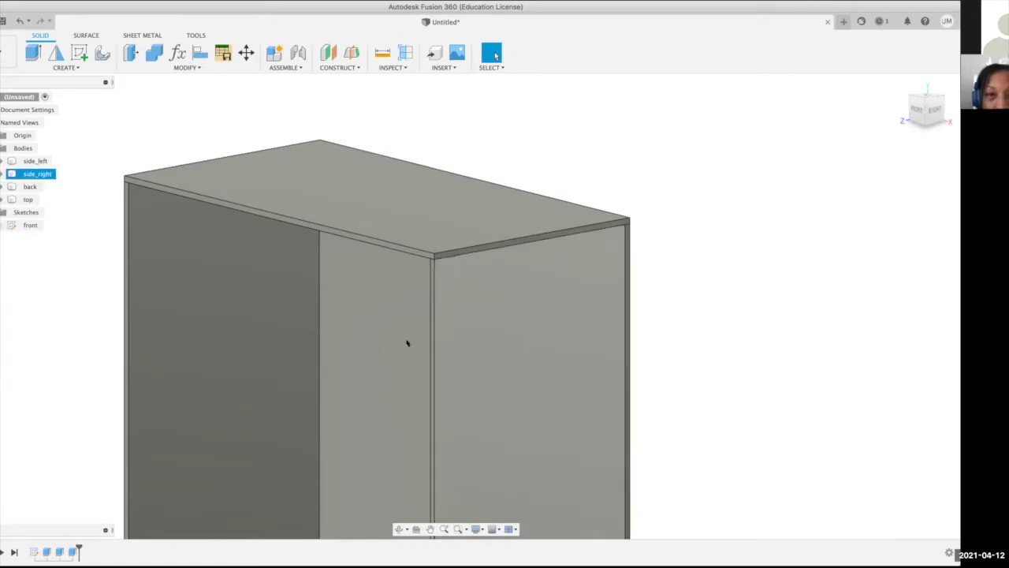
{"action": "left_click", "coordinate": [382, 347]}
{"action": "scroll", "coordinate": [378, 348], "scroll_direction": "down", "scroll_amount": 3}
{"action": "scroll", "coordinate": [514, 327], "scroll_direction": "down", "scroll_amount": 1}
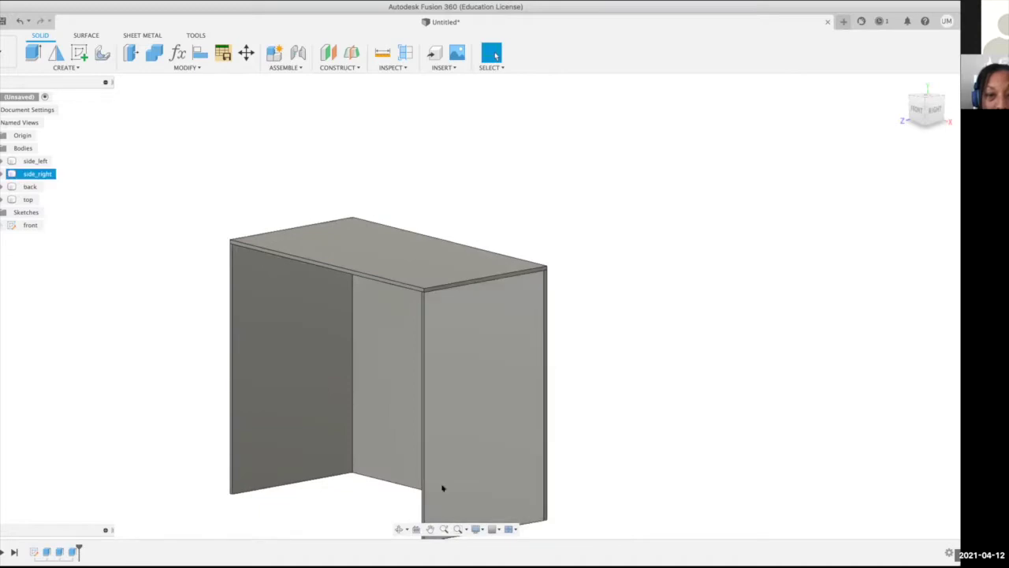
{"action": "scroll", "coordinate": [682, 335], "scroll_direction": "down", "scroll_amount": 2}
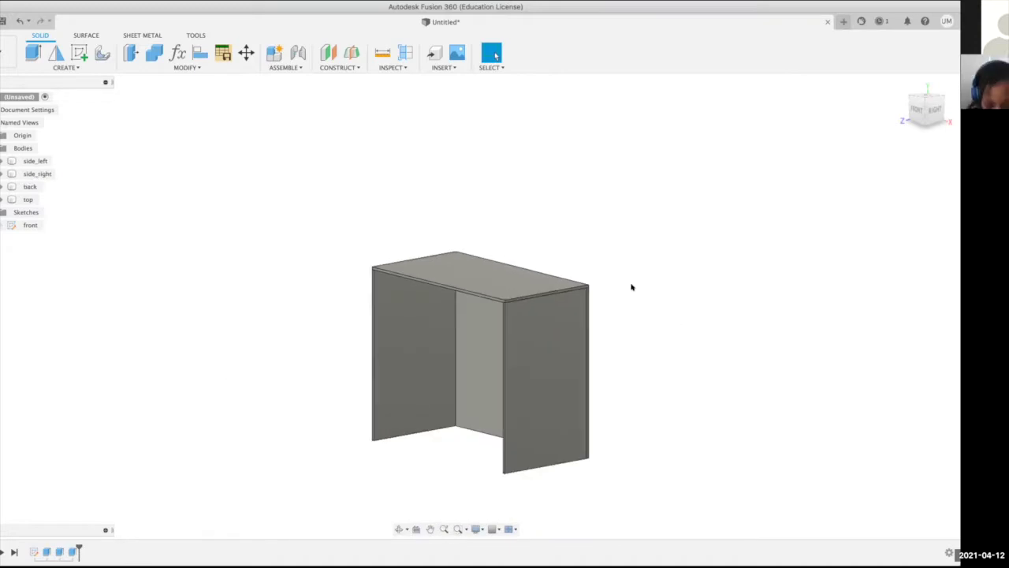
{"action": "scroll", "coordinate": [630, 287], "scroll_direction": "down", "scroll_amount": 2}
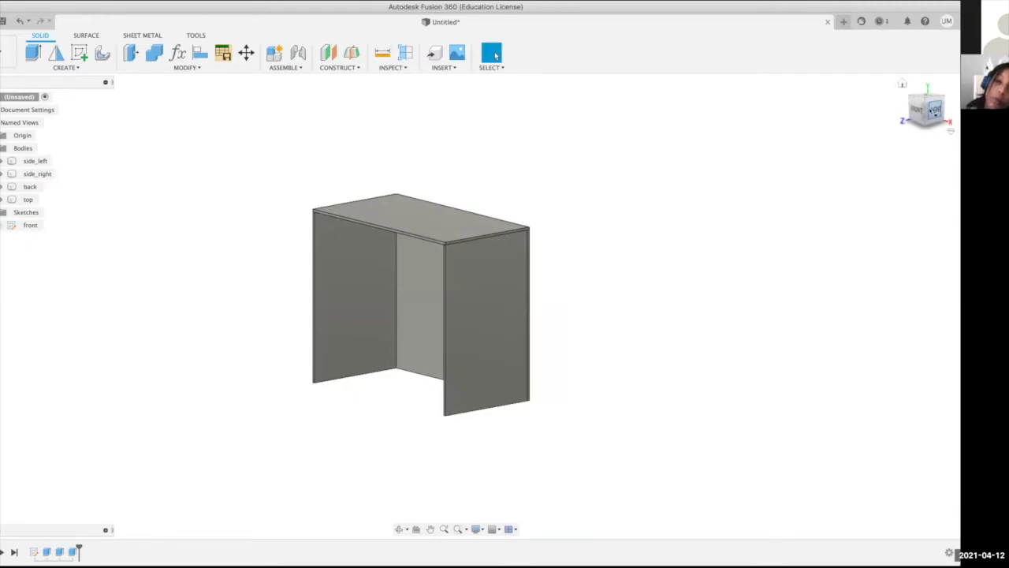
- Start a new sketch on the outer face of the right side panel, viewed from the right
{"action": "left_click", "coordinate": [934, 110]}
{"action": "left_click", "coordinate": [446, 315]}
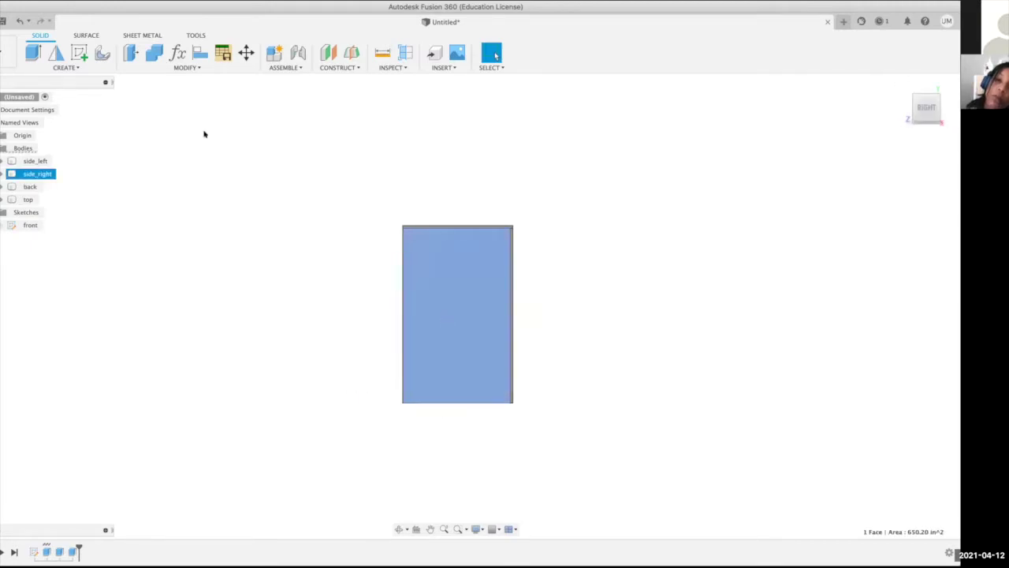
{"action": "left_click", "coordinate": [78, 56]}
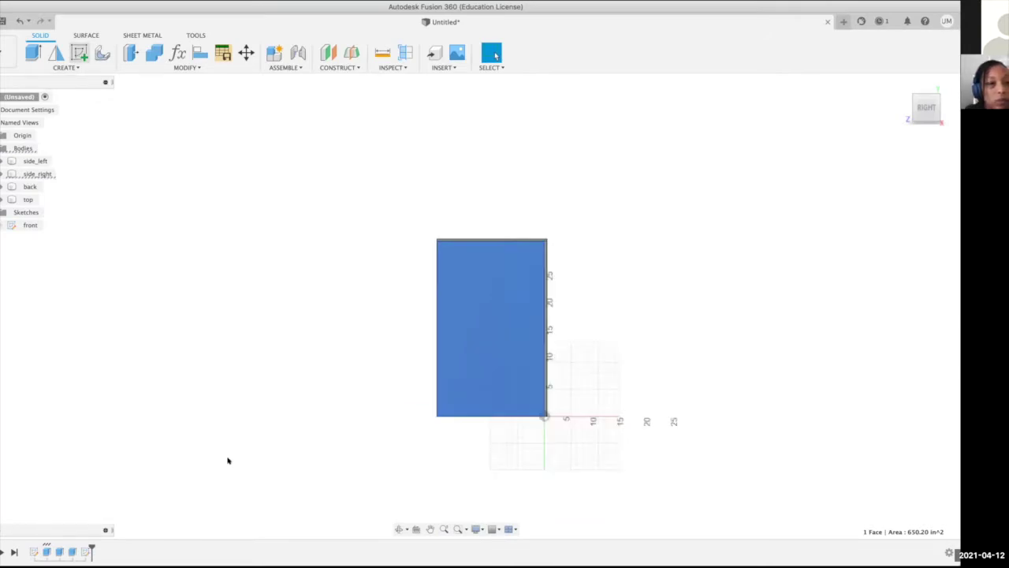
{"action": "scroll", "coordinate": [509, 386], "scroll_direction": "up", "scroll_amount": 5}
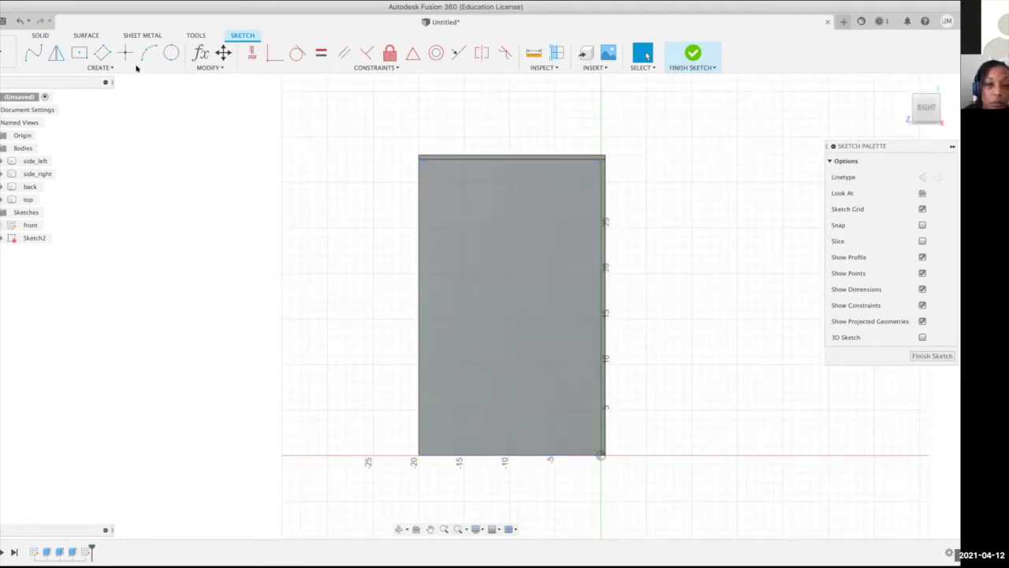
- Draw a vertical line about 29.93 in long down from the right side panel's upper edge, close to the back panel
{"action": "left_click", "coordinate": [101, 66]}
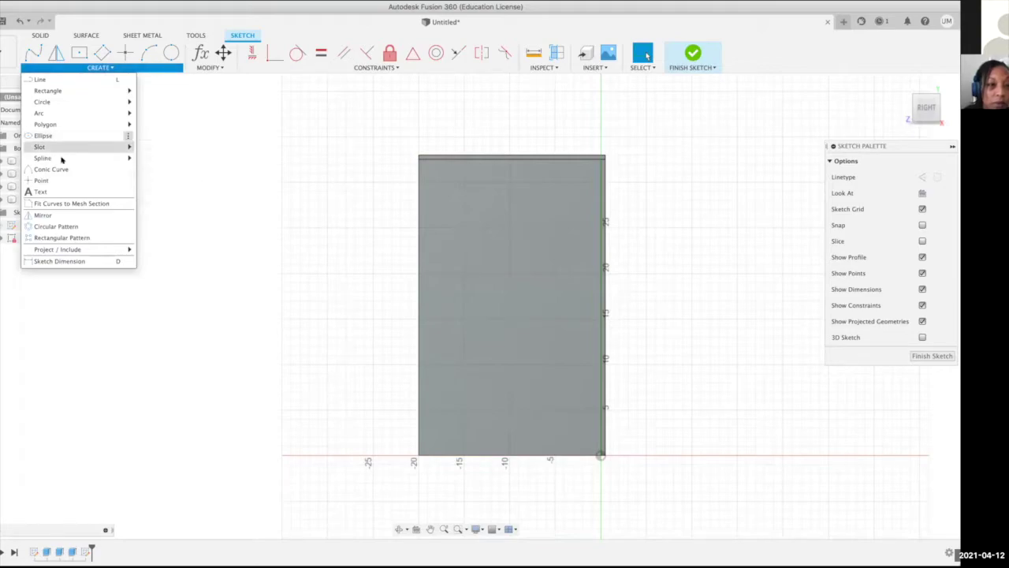
{"action": "left_click", "coordinate": [307, 135]}
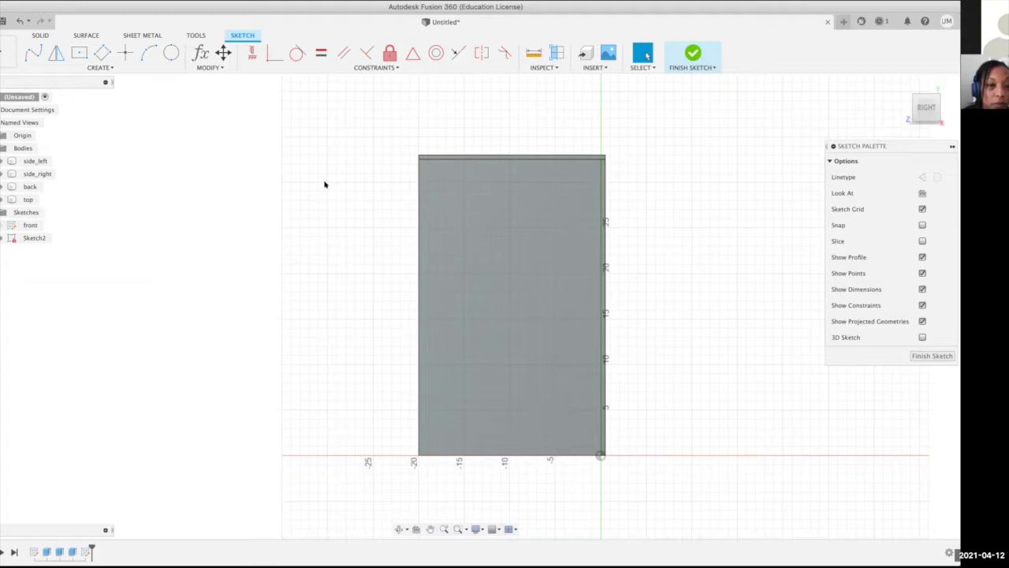
{"action": "left_click", "coordinate": [96, 67]}
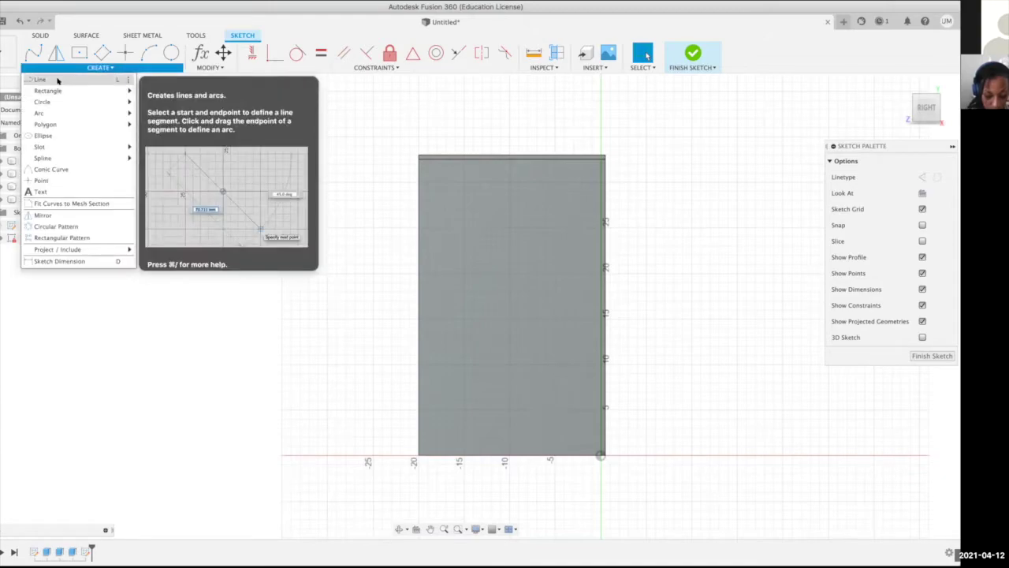
{"action": "left_click", "coordinate": [58, 80]}
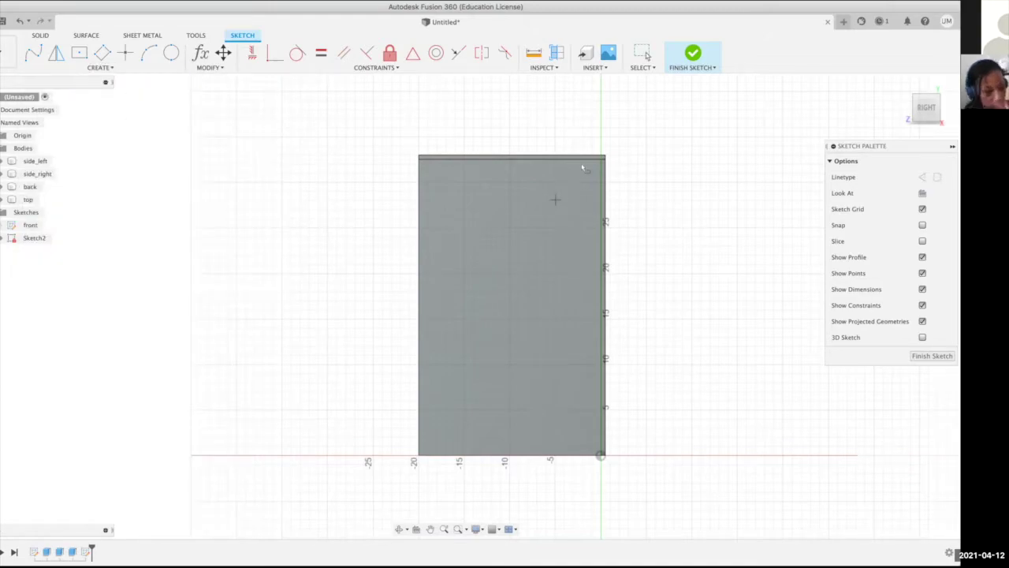
{"action": "scroll", "coordinate": [582, 168], "scroll_direction": "up", "scroll_amount": 4}
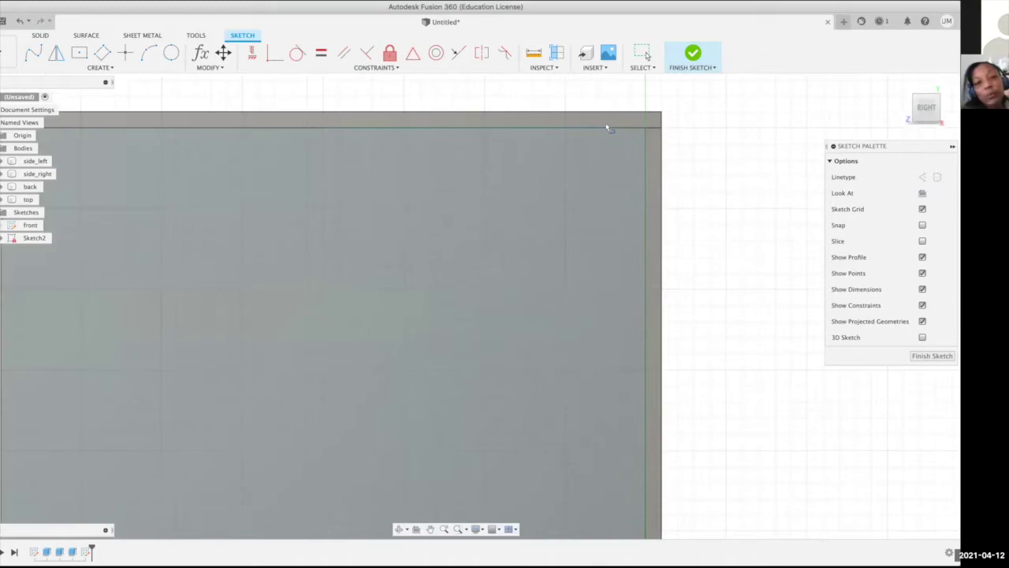
{"action": "left_click", "coordinate": [607, 127]}
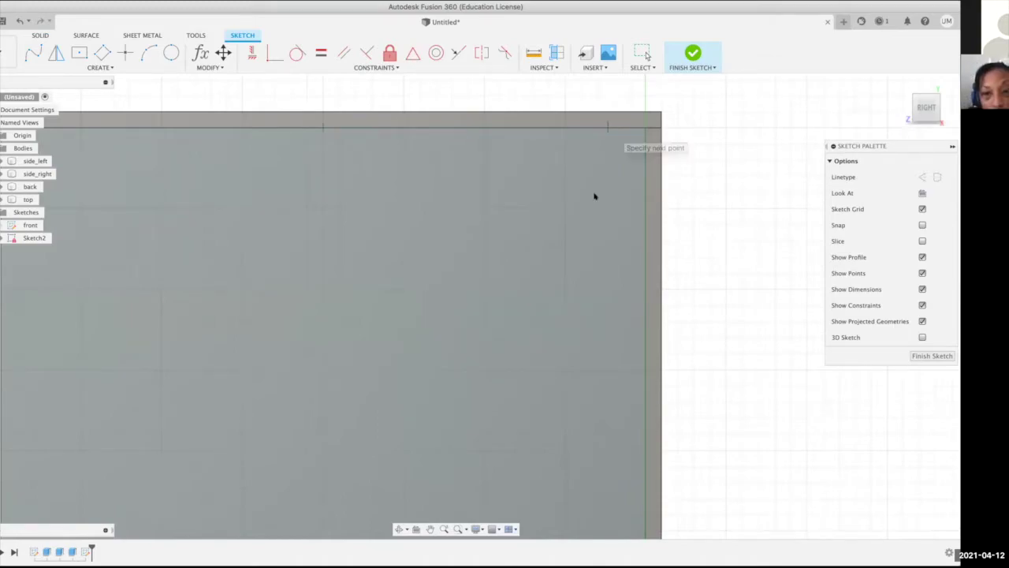
{"action": "scroll", "coordinate": [581, 344], "scroll_direction": "down", "scroll_amount": 3}
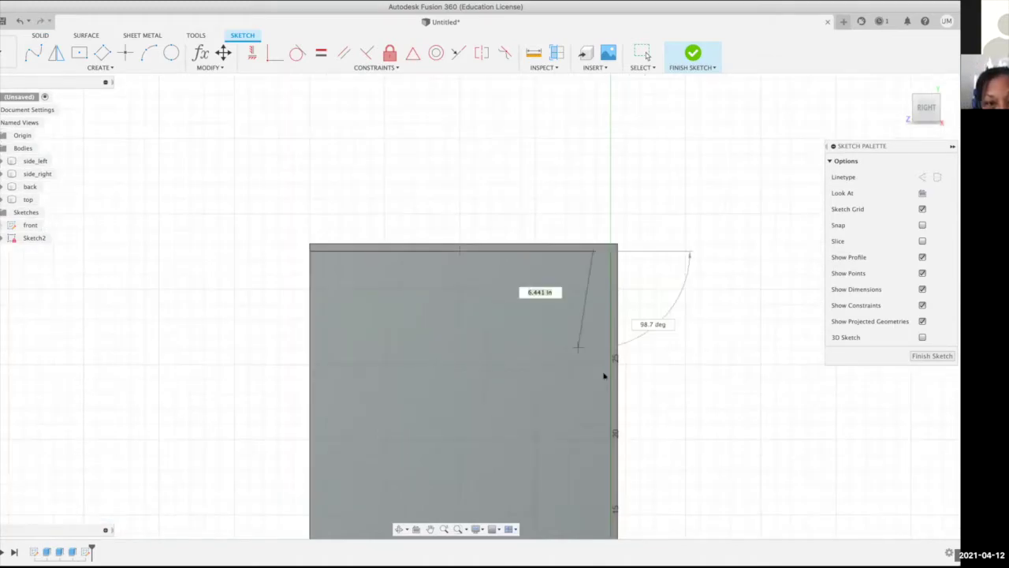
{"action": "scroll", "coordinate": [602, 380], "scroll_direction": "down", "scroll_amount": 4}
{"action": "scroll", "coordinate": [607, 297], "scroll_direction": "down", "scroll_amount": 5}
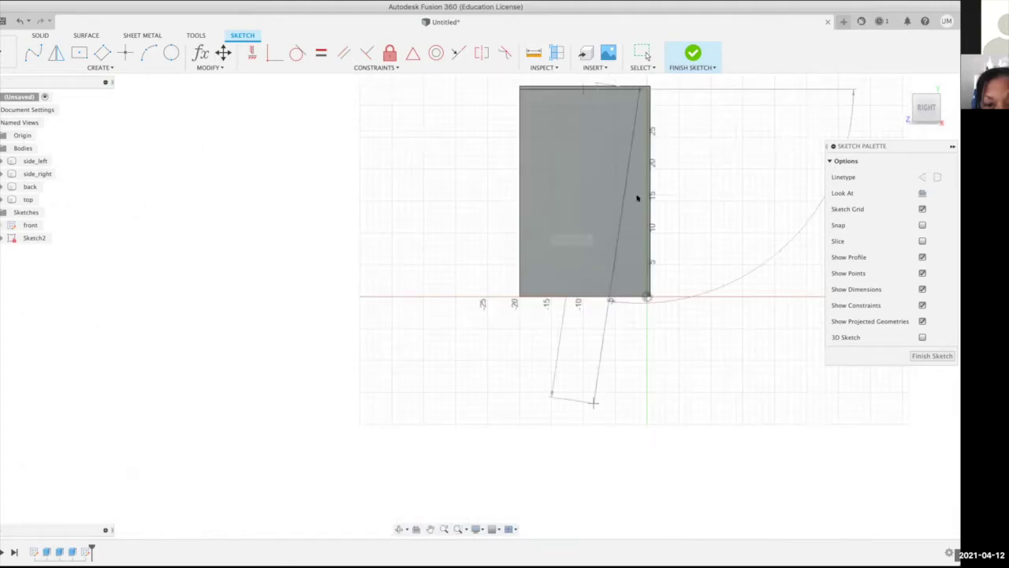
{"action": "scroll", "coordinate": [626, 195], "scroll_direction": "down", "scroll_amount": 5}
{"action": "scroll", "coordinate": [626, 195], "scroll_direction": "down", "scroll_amount": 3}
{"action": "middle_click_drag", "start_coordinate": [626, 195], "coordinate": [603, 232]}
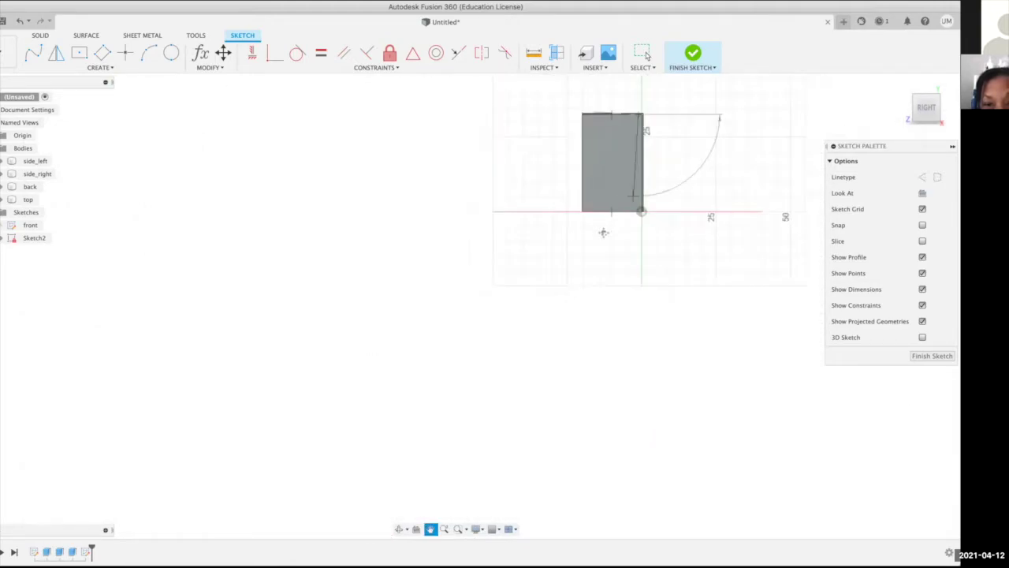
{"action": "scroll", "coordinate": [607, 243], "scroll_direction": "up", "scroll_amount": 4}
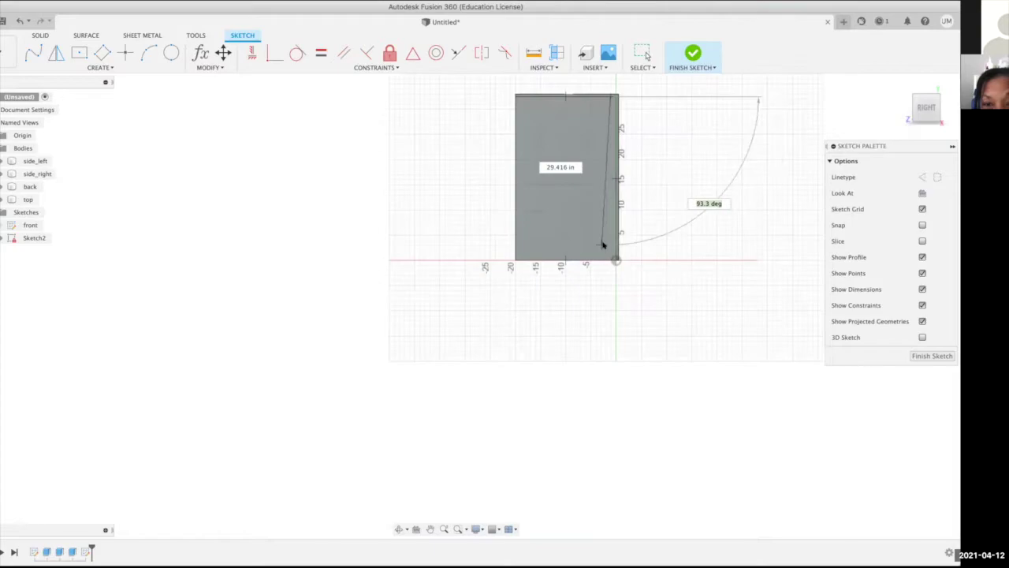
{"action": "scroll", "coordinate": [611, 247], "scroll_direction": "up", "scroll_amount": 2}
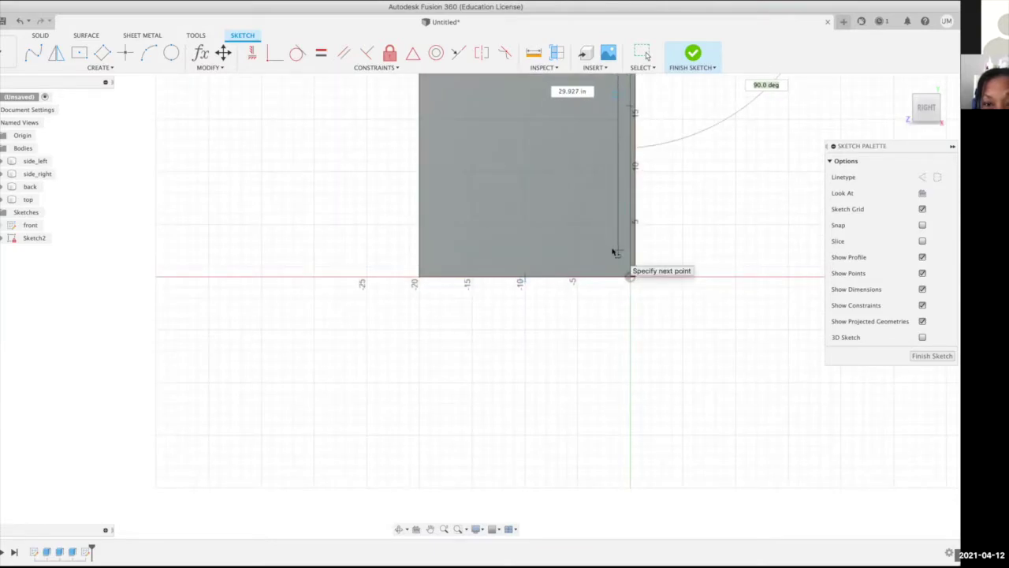
{"action": "left_click", "coordinate": [613, 252]}
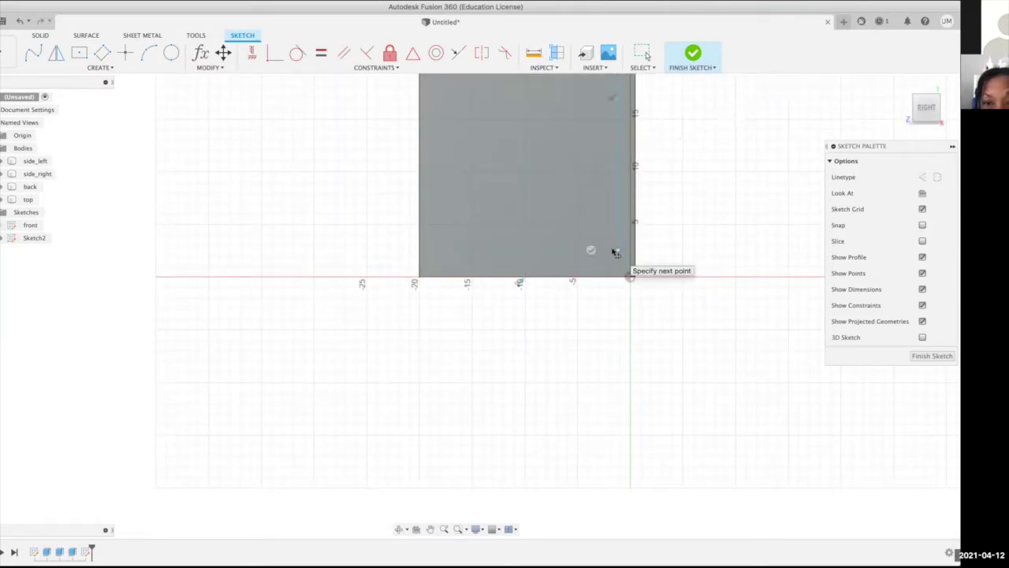
- Continue with a horizontal line from the vertical line's lower end to the side panel's front edge, and end the Line command
{"action": "left_click", "coordinate": [419, 252]}
{"action": "scroll", "coordinate": [419, 251], "scroll_direction": "down", "scroll_amount": 5}
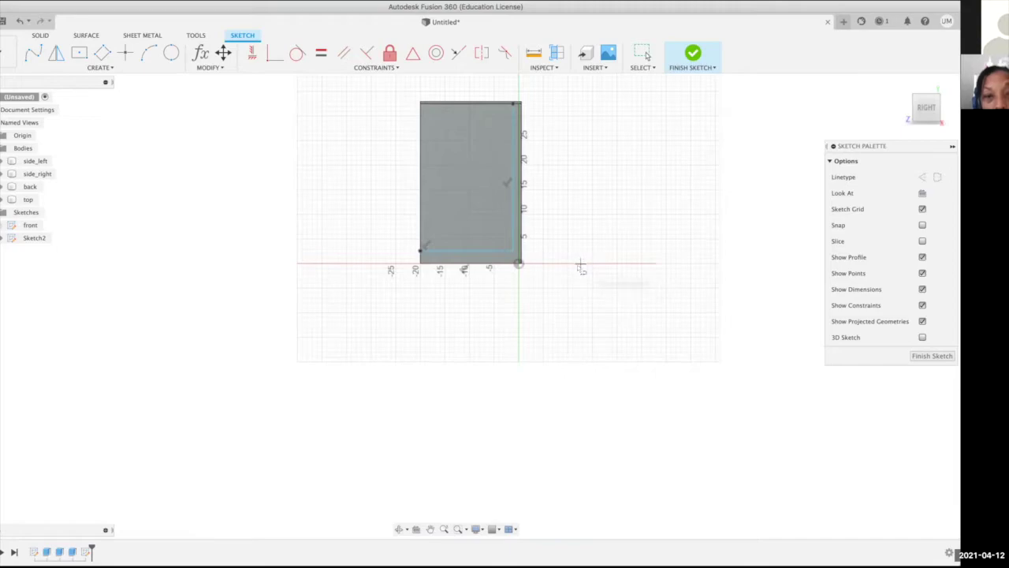
{"action": "scroll", "coordinate": [543, 243], "scroll_direction": "up", "scroll_amount": 5}
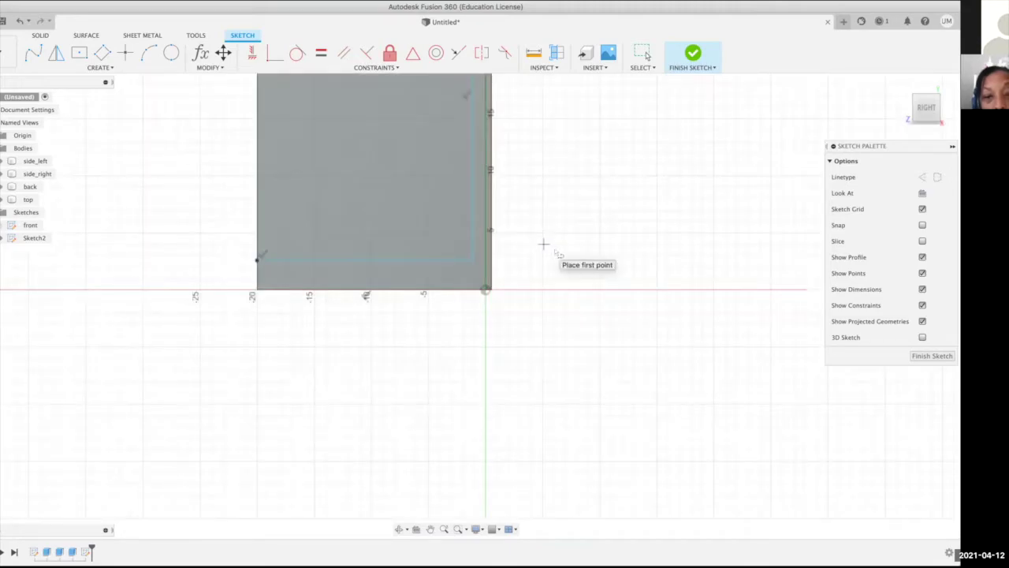
{"action": "scroll", "coordinate": [543, 244], "scroll_direction": "down", "scroll_amount": 2}
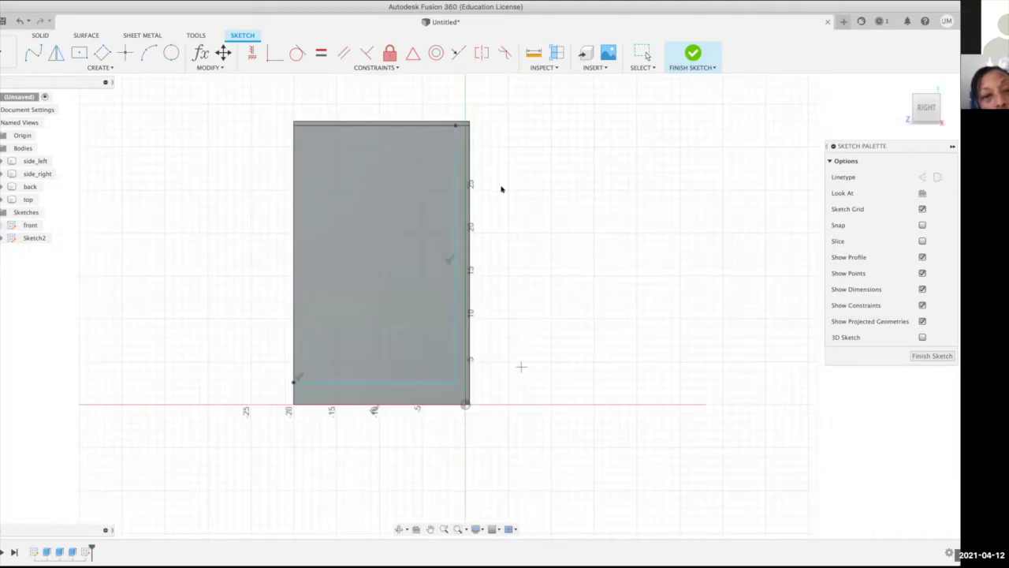
{"action": "key", "text": "Escape"}
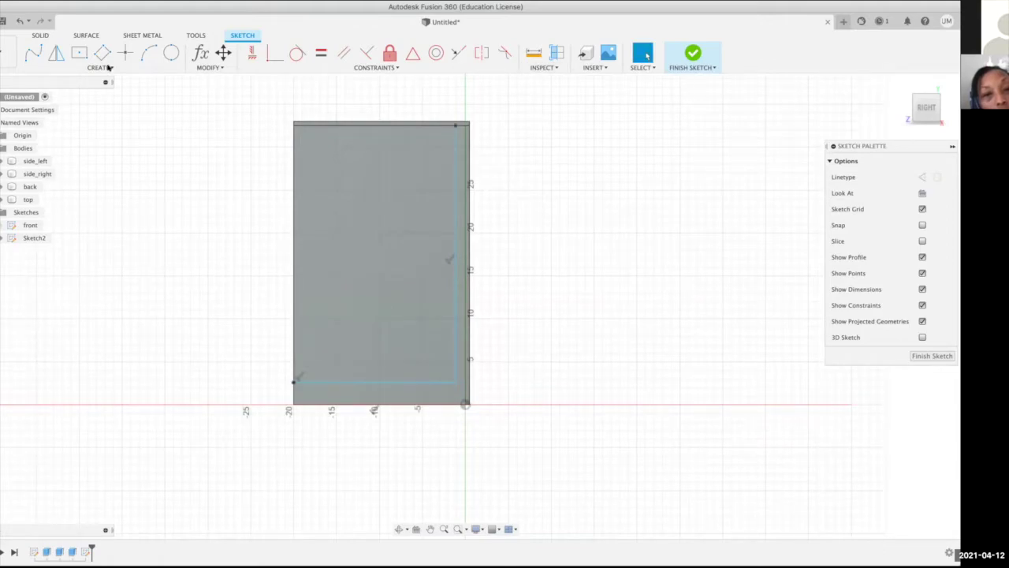
{"action": "left_click", "coordinate": [211, 67]}
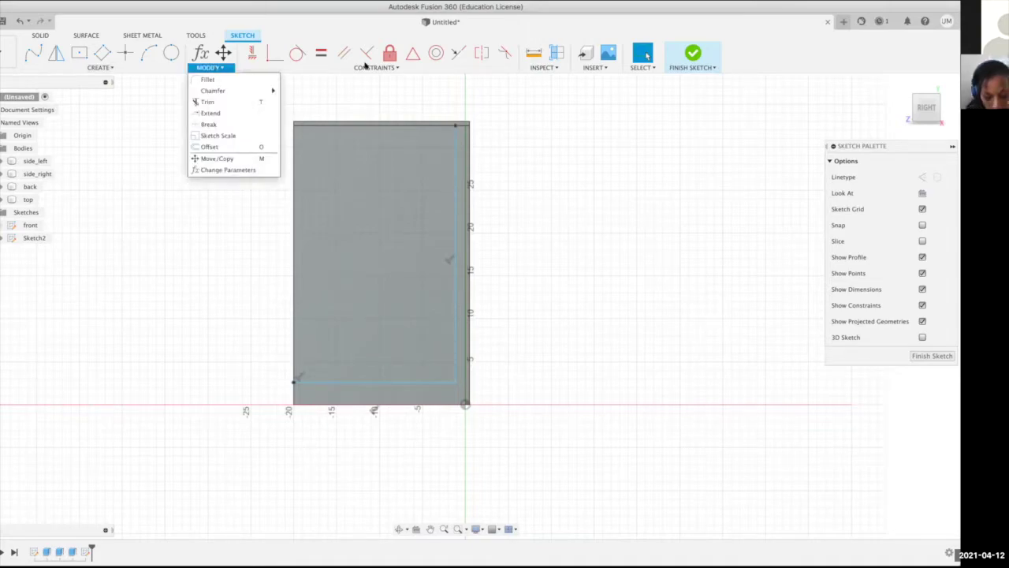
{"action": "left_click", "coordinate": [544, 68]}
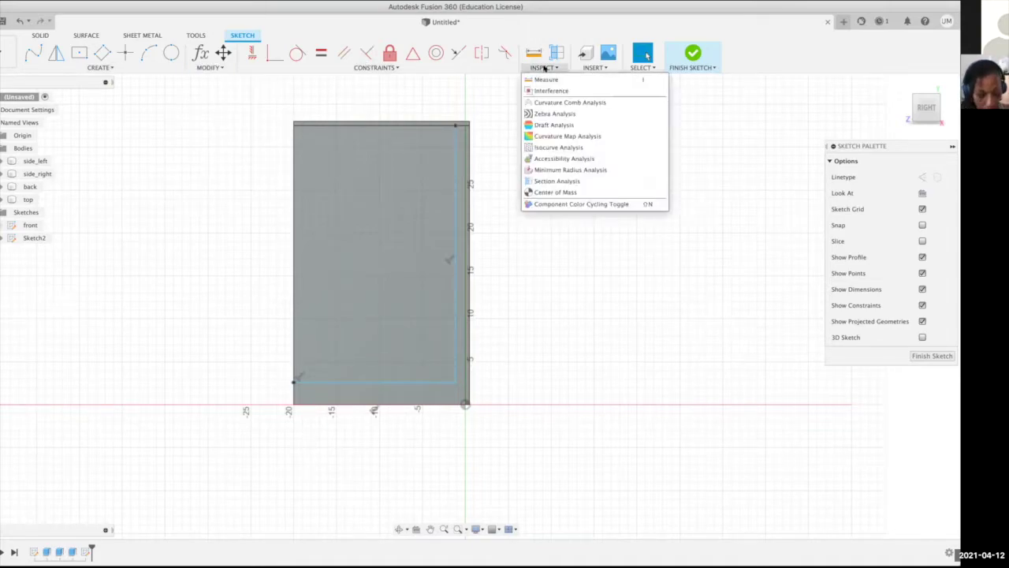
- Dimension the vertical sketch line 6 in from the side panel's edge line next to the back panel
{"action": "left_click", "coordinate": [105, 67]}
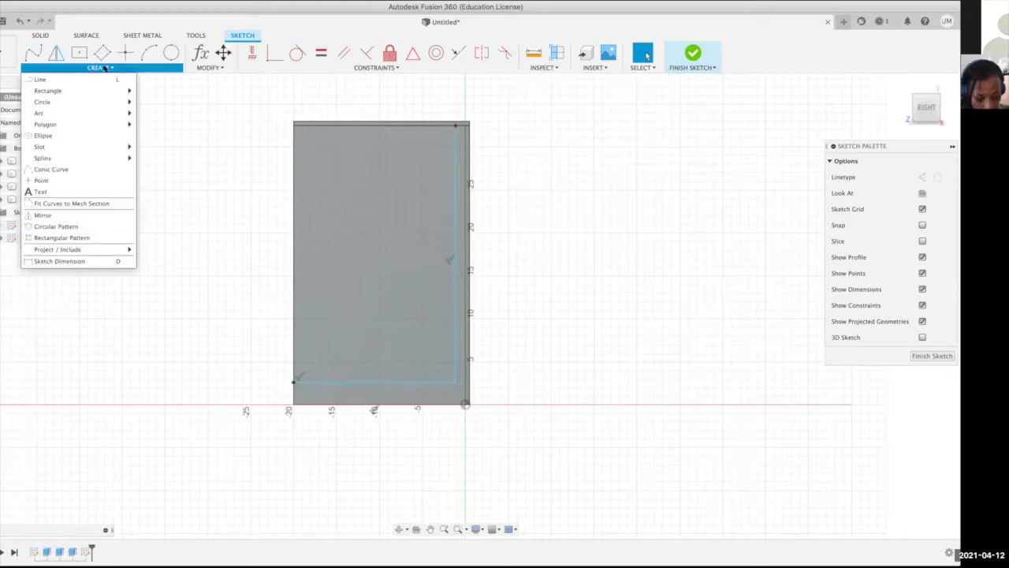
{"action": "left_click", "coordinate": [65, 261]}
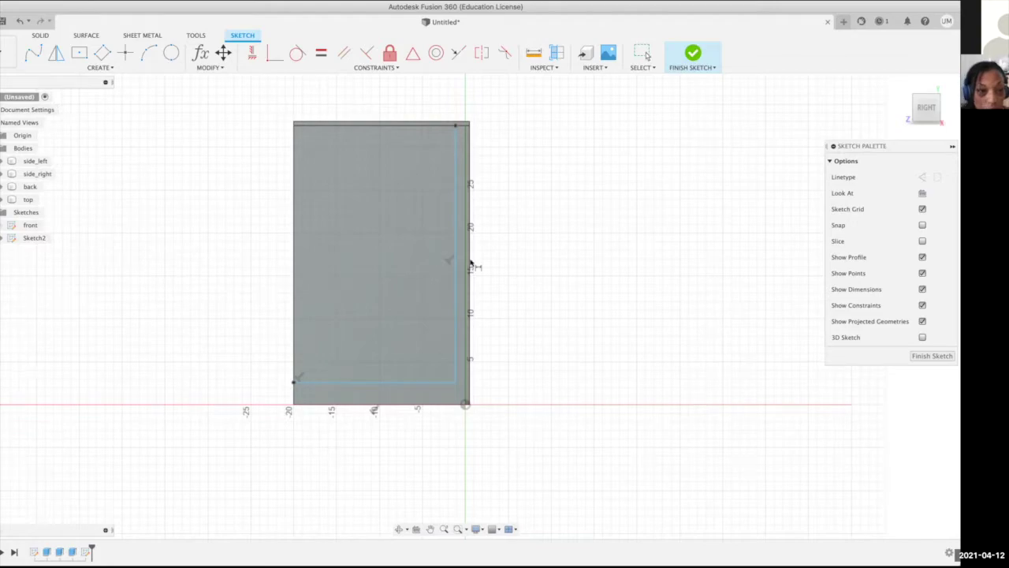
{"action": "scroll", "coordinate": [473, 264], "scroll_direction": "up", "scroll_amount": 5}
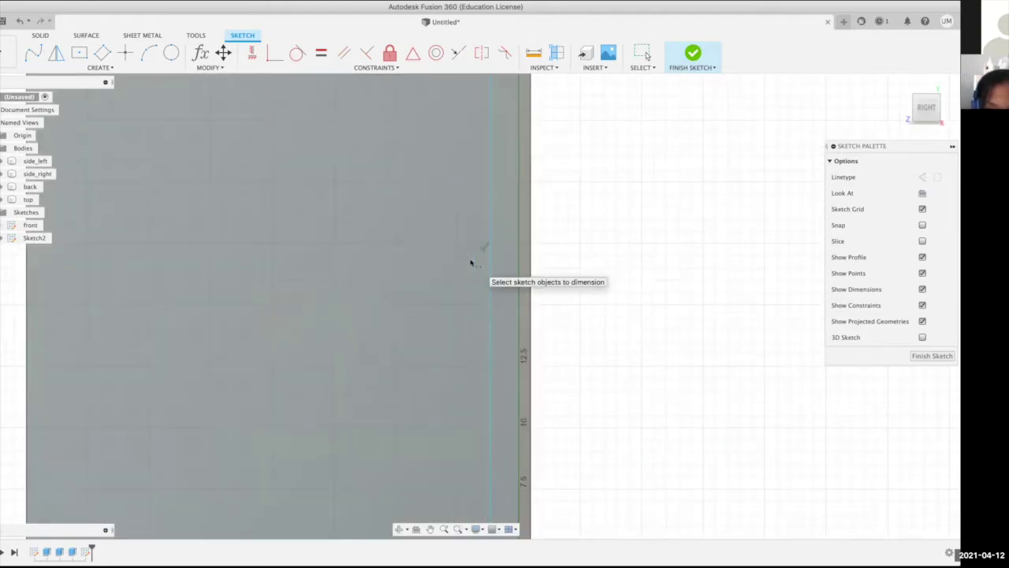
{"action": "left_click", "coordinate": [489, 278]}
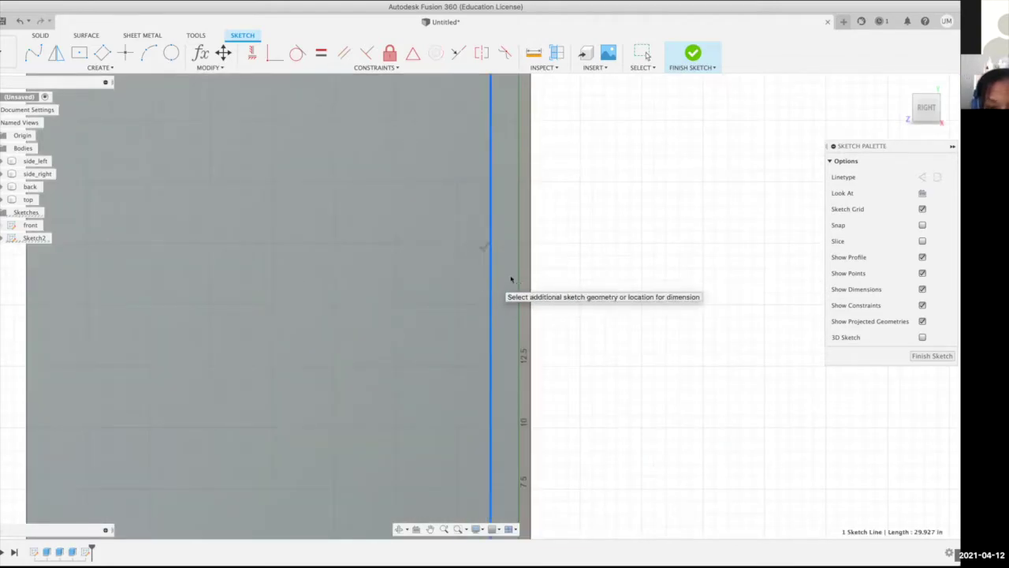
{"action": "left_click", "coordinate": [517, 280]}
{"action": "left_click", "coordinate": [525, 280]}
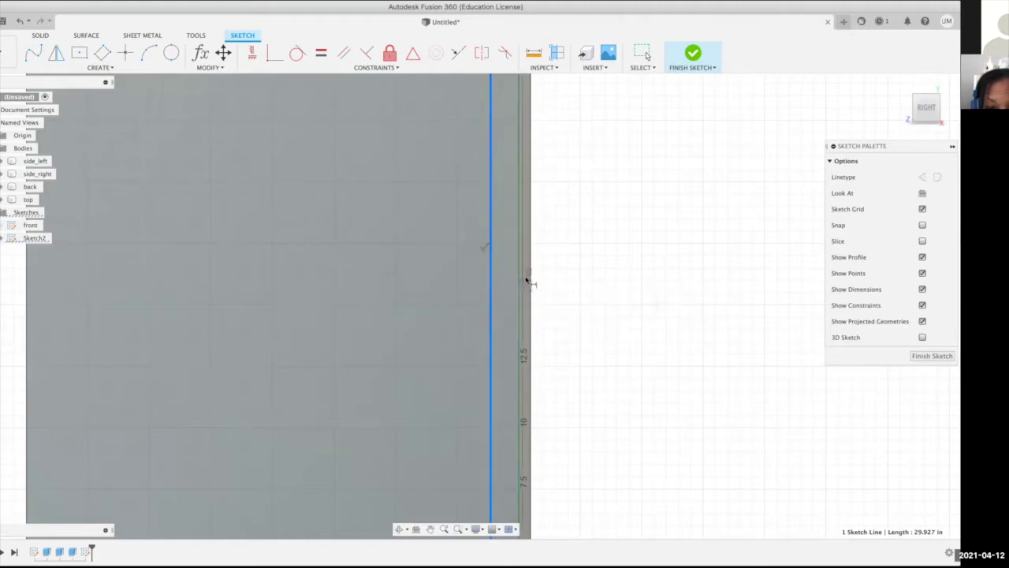
{"action": "left_click", "coordinate": [517, 280]}
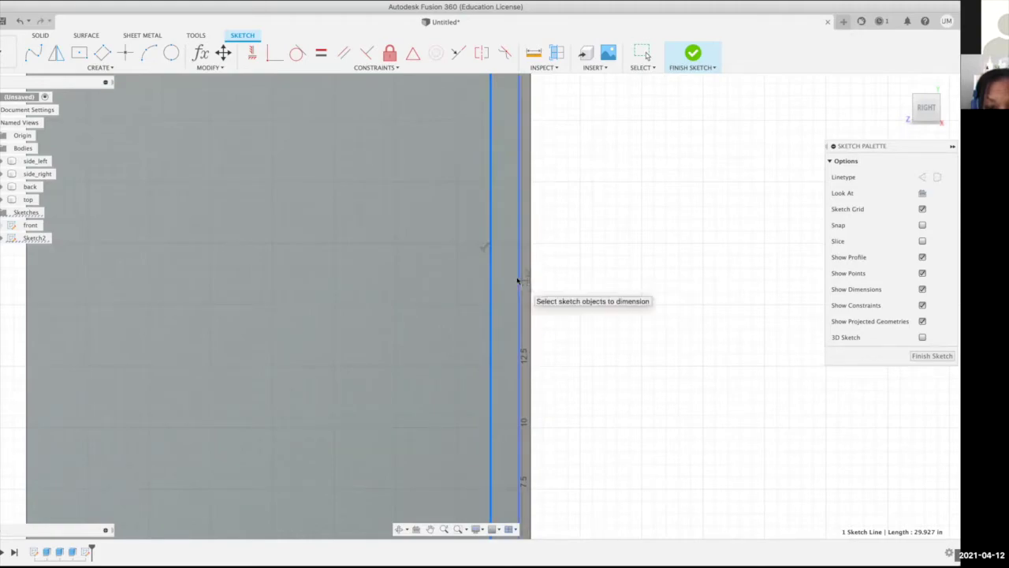
{"action": "left_click", "coordinate": [505, 286]}
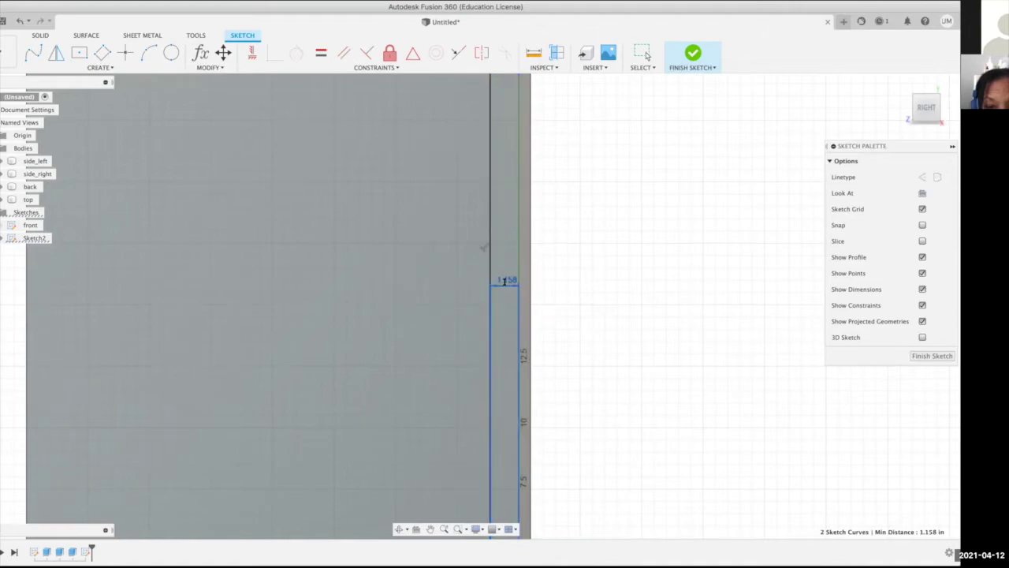
{"action": "left_click", "coordinate": [505, 283]}
{"action": "type", "text": "6"}
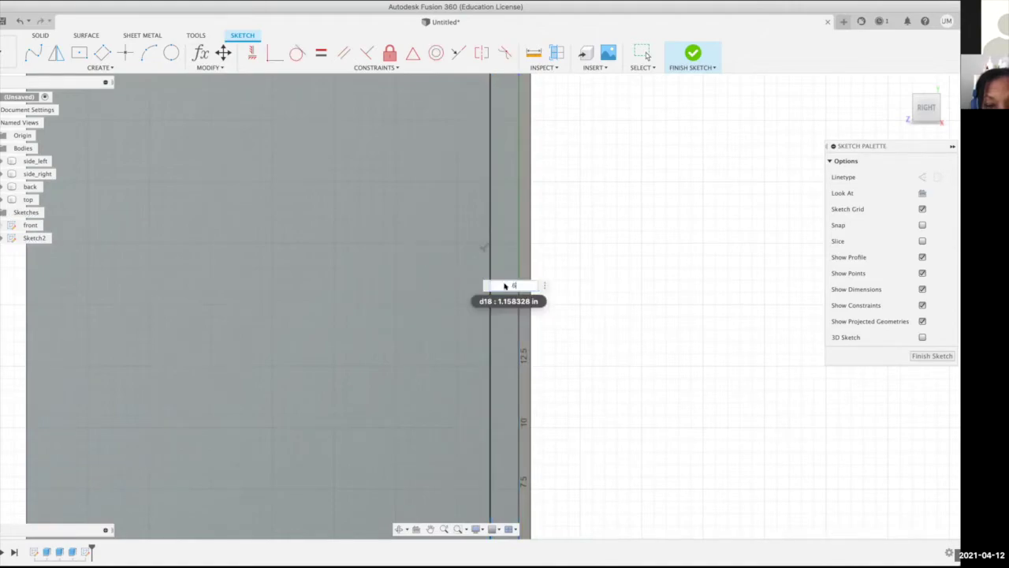
{"action": "key", "text": "Escape"}
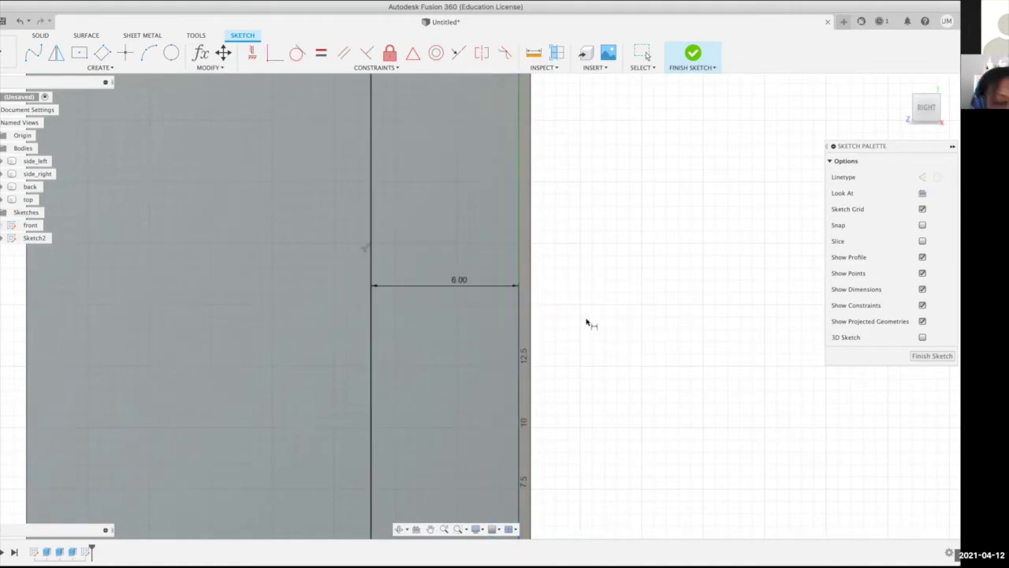
- Dimension the horizontal sketch line 4 in above the side panel's bottom edge
{"action": "scroll", "coordinate": [597, 322], "scroll_direction": "down", "scroll_amount": 3}
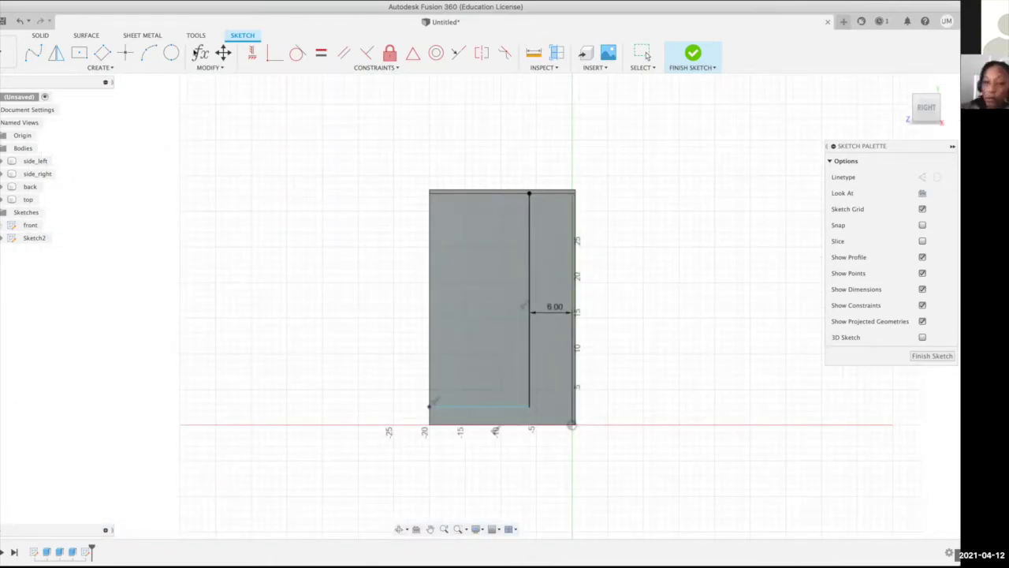
{"action": "scroll", "coordinate": [487, 407], "scroll_direction": "up", "scroll_amount": 4}
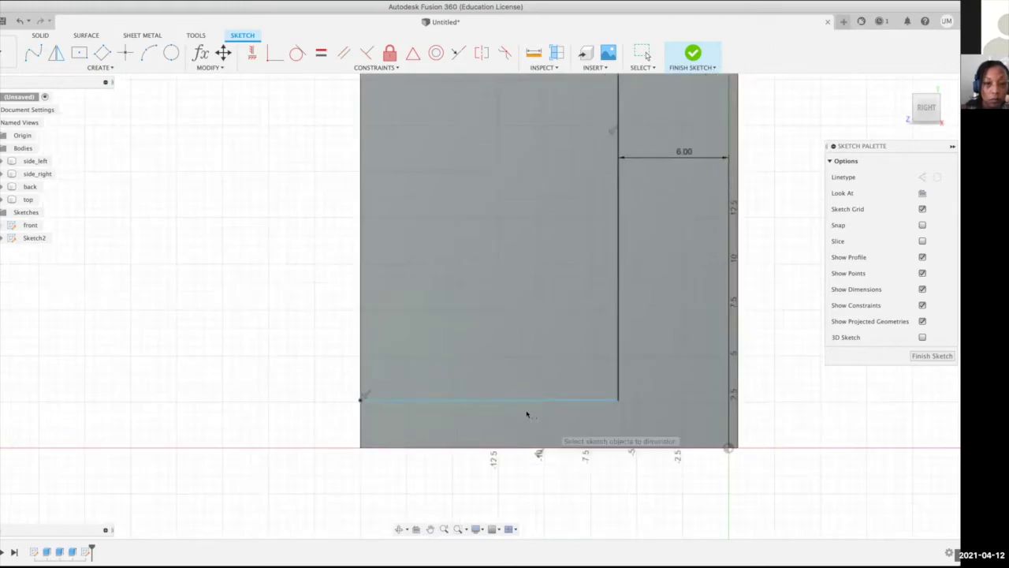
{"action": "left_click", "coordinate": [521, 399]}
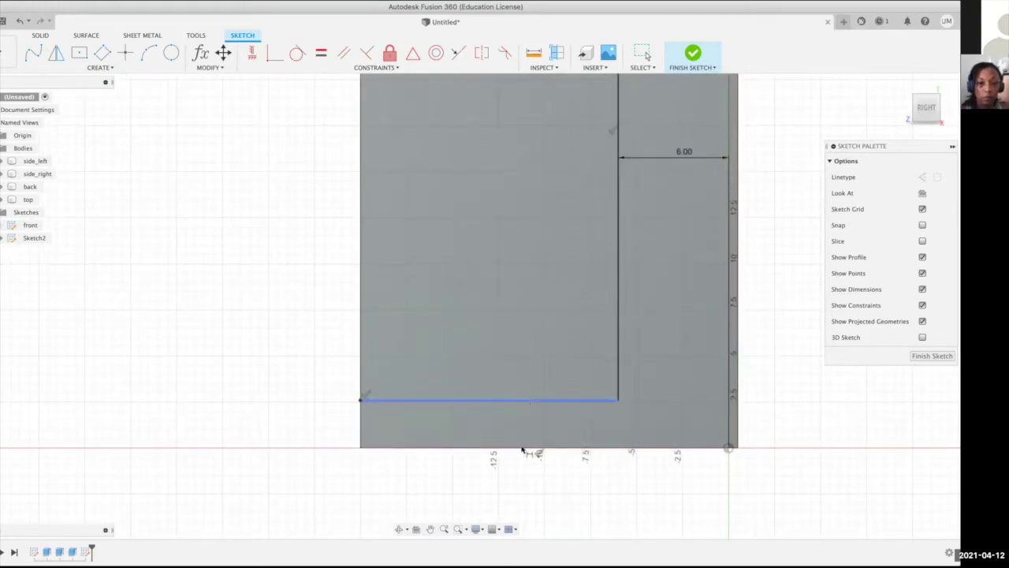
{"action": "left_click", "coordinate": [530, 448]}
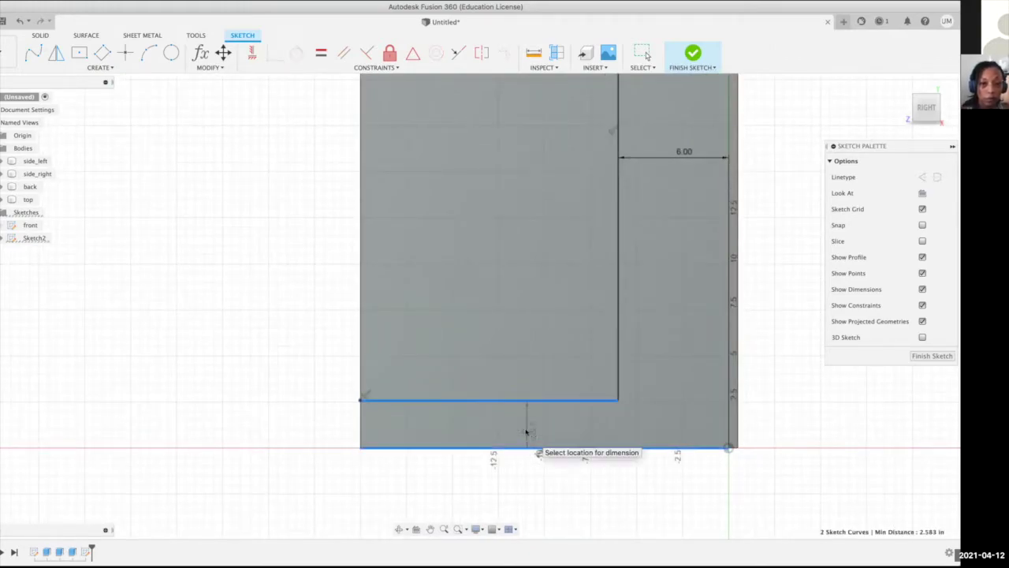
{"action": "left_click", "coordinate": [525, 427]}
{"action": "type", "text": "4"}
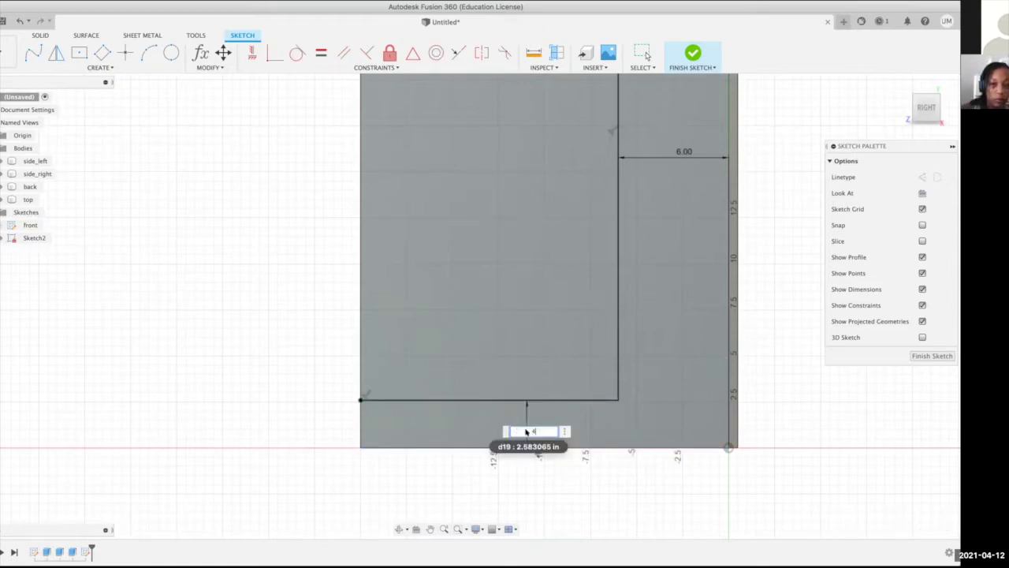
{"action": "key", "text": "Return"}
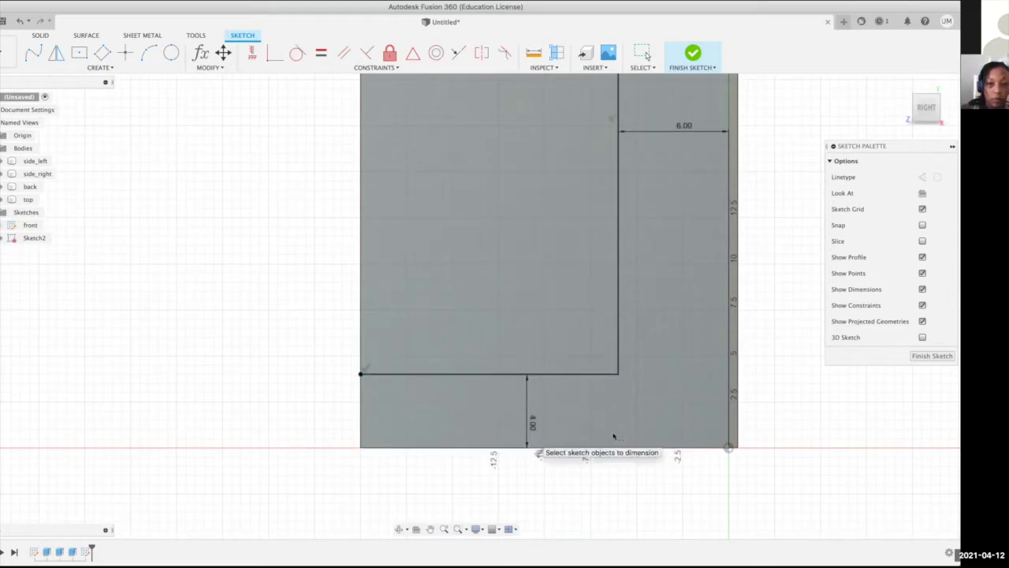
- Finish the side panel sketch and rename it "side"
{"action": "scroll", "coordinate": [632, 424], "scroll_direction": "down", "scroll_amount": 5}
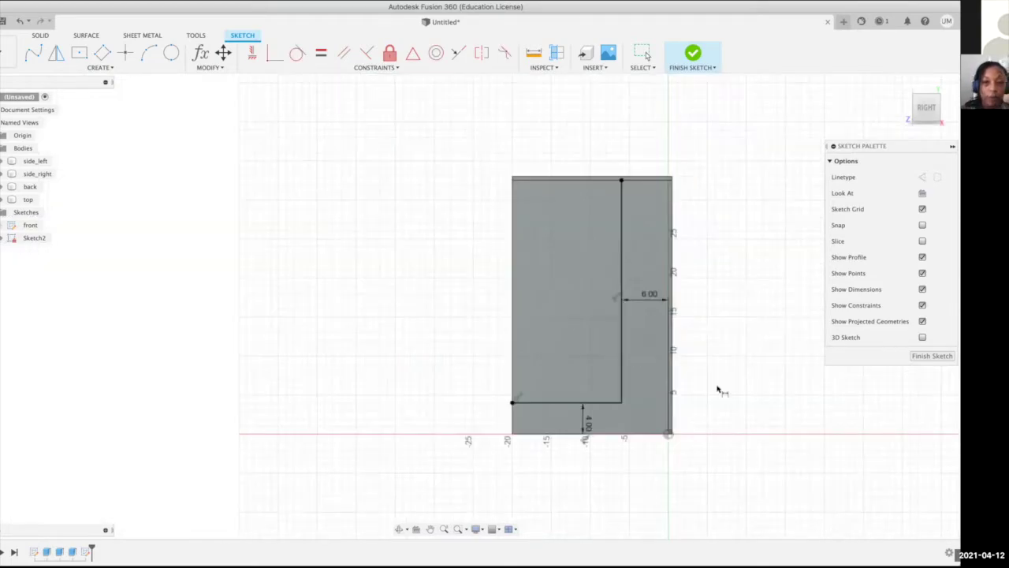
{"action": "left_click", "coordinate": [925, 356]}
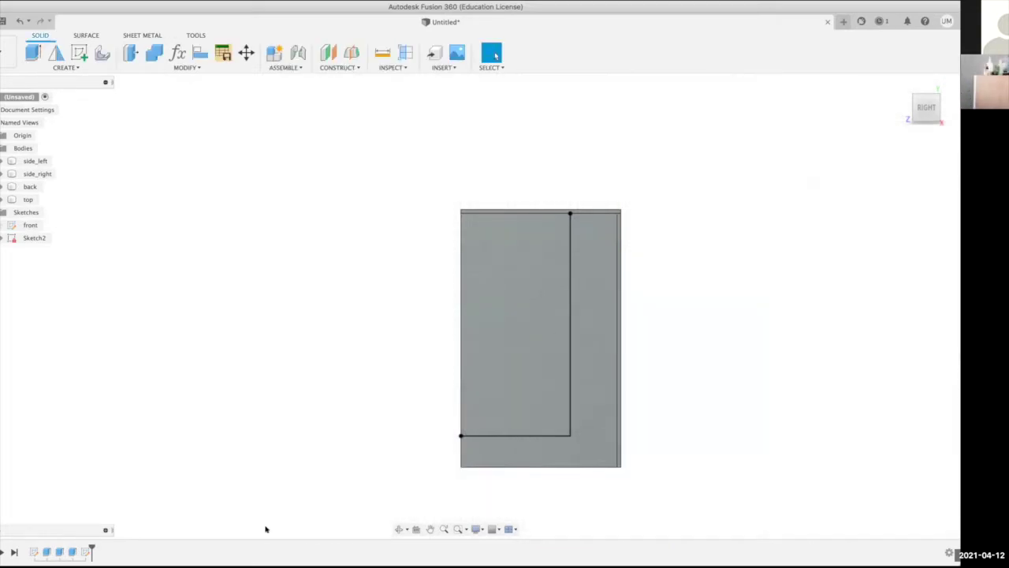
{"action": "right_click", "coordinate": [85, 552]}
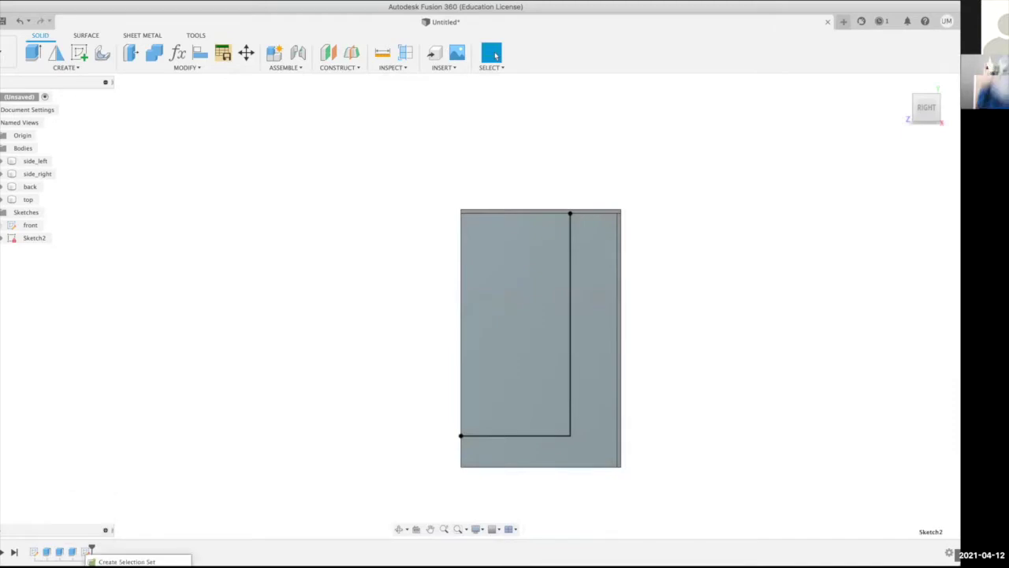
{"action": "left_click", "coordinate": [86, 553]}
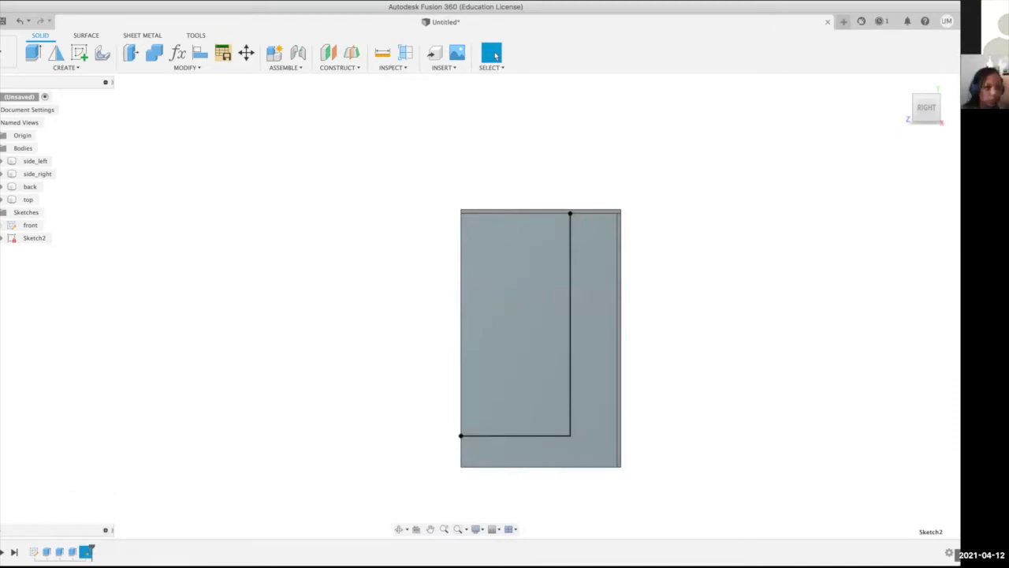
{"action": "type", "text": "sid"}
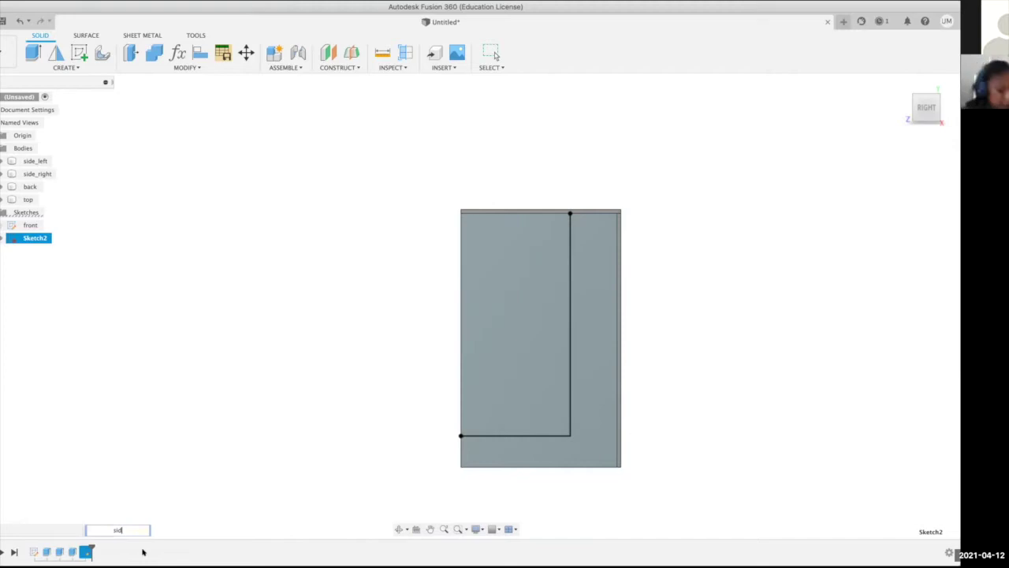
{"action": "type", "text": "e"}
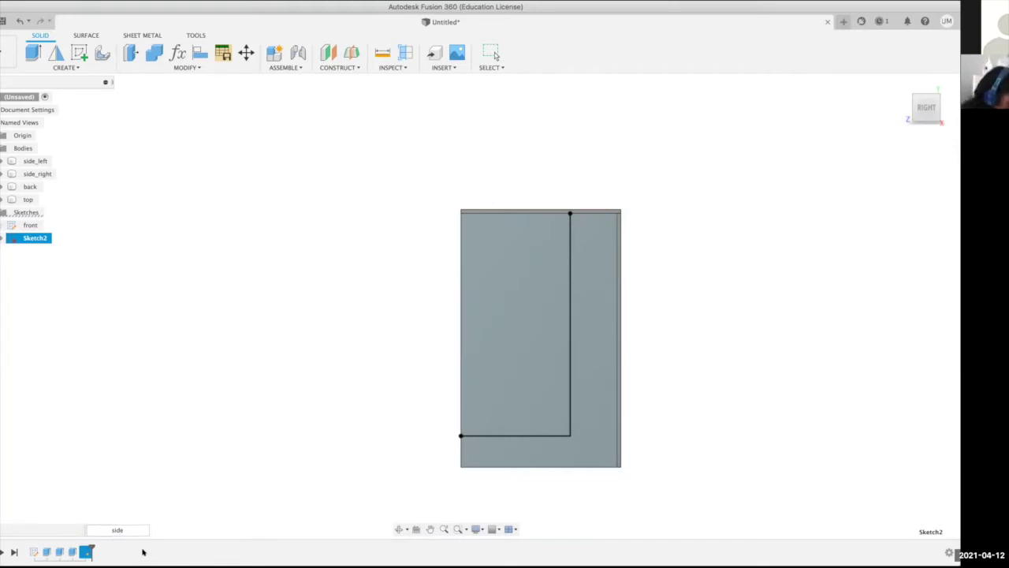
{"action": "key", "text": "Return"}
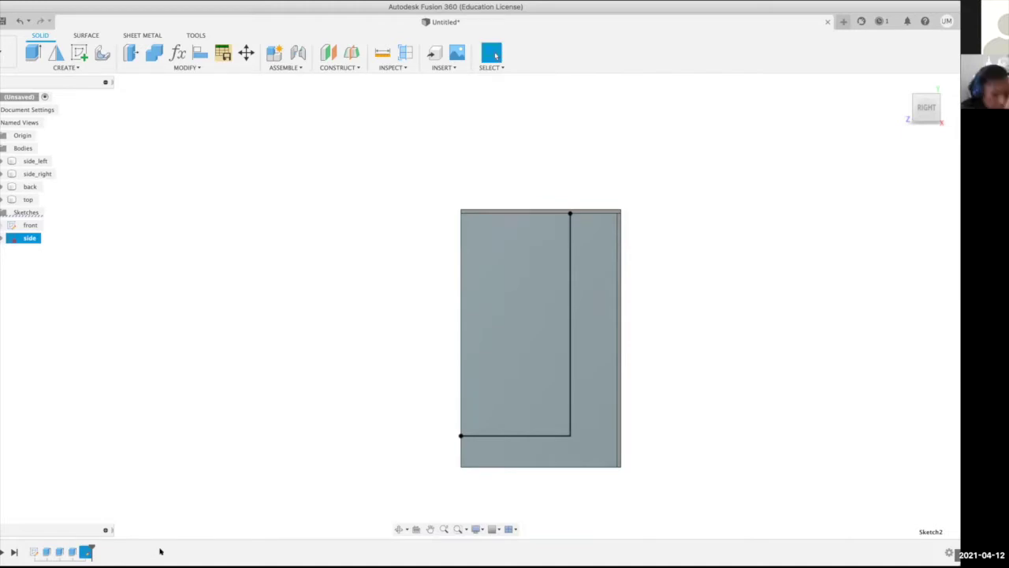
{"action": "left_click", "coordinate": [486, 454]}
{"action": "left_click", "coordinate": [733, 380]}
- Extrude the large front rectangular profile as a cut, using the To Object extent, up to the left side panel's outer face
{"action": "scroll", "coordinate": [736, 380], "scroll_direction": "down", "scroll_amount": 2}
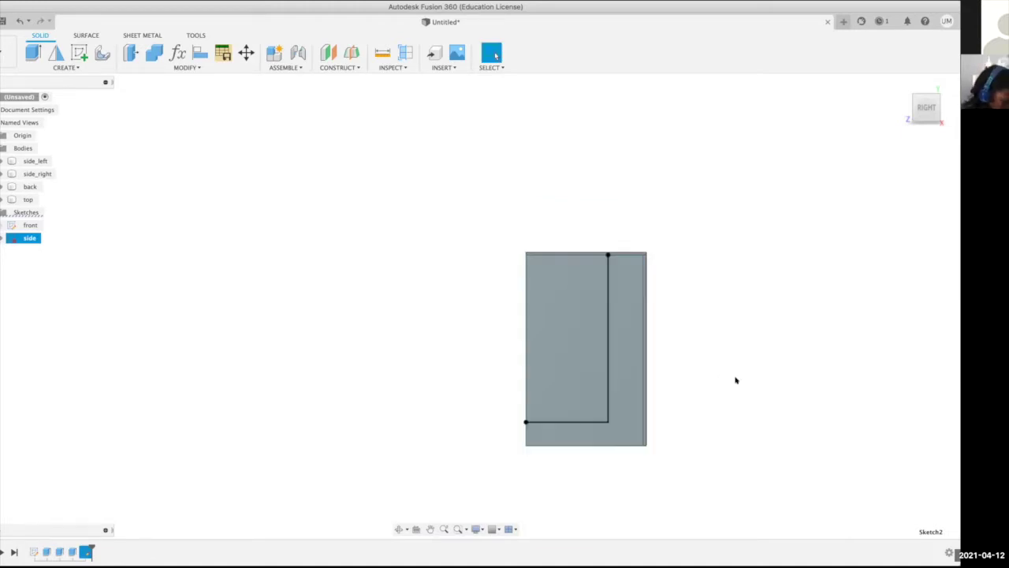
{"action": "middle_click_drag", "start_coordinate": [744, 371], "coordinate": [751, 375], "text": "shift"}
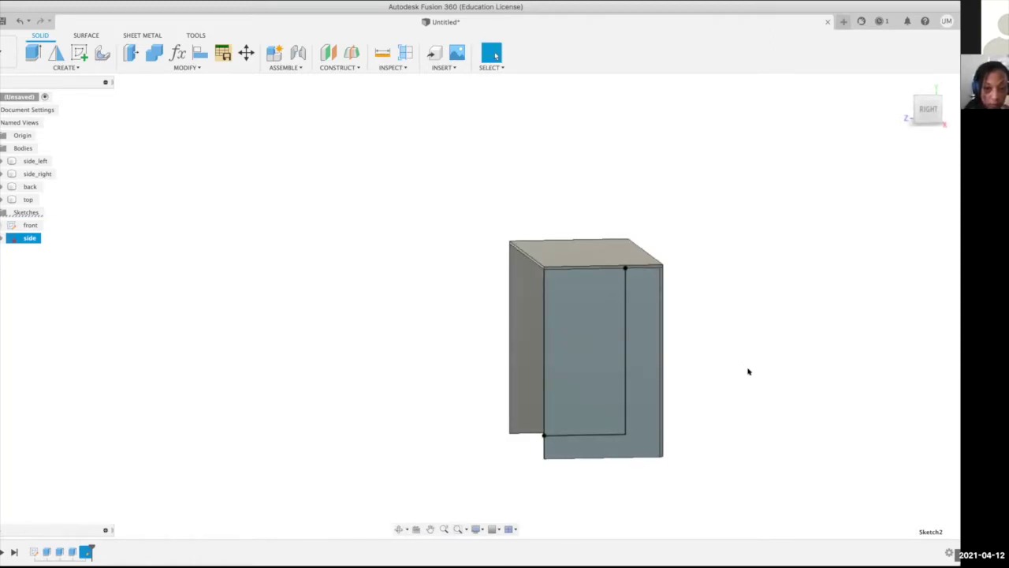
{"action": "key", "text": "e"}
{"action": "left_click", "coordinate": [586, 373]}
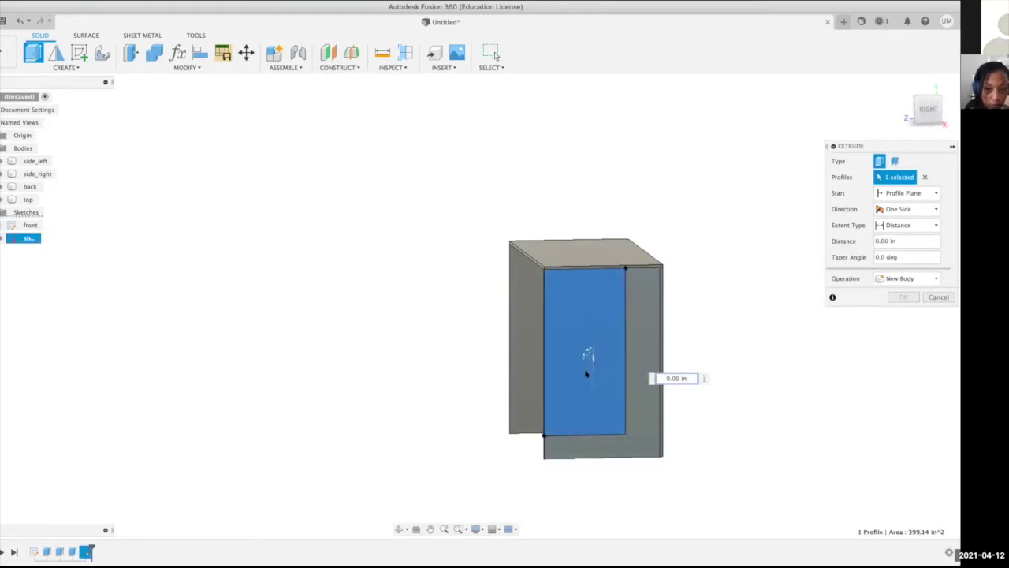
{"action": "left_click", "coordinate": [894, 225]}
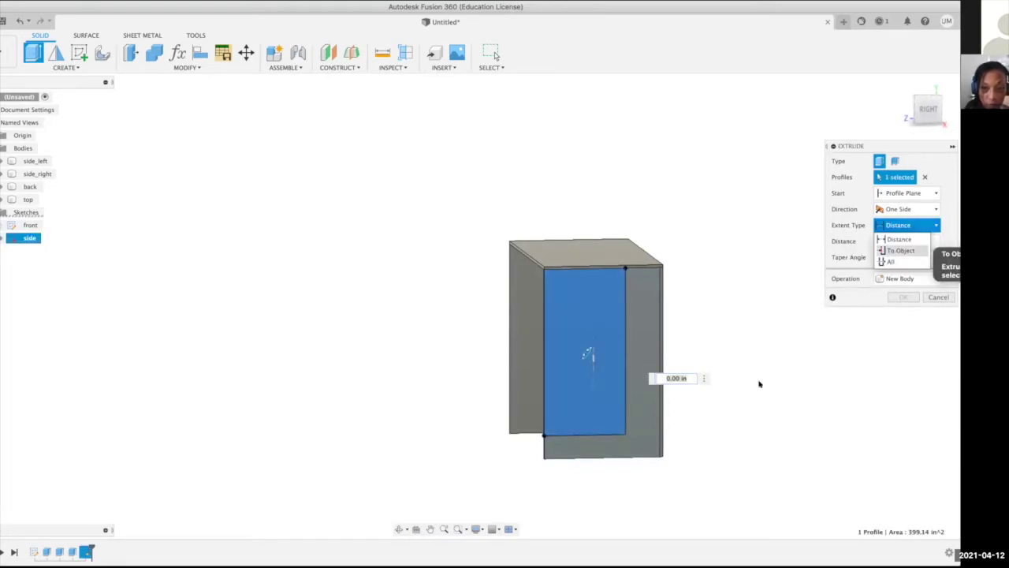
{"action": "scroll", "coordinate": [726, 406], "scroll_direction": "down", "scroll_amount": 3}
{"action": "middle_click_drag", "start_coordinate": [746, 402], "coordinate": [520, 367], "text": "shift"}
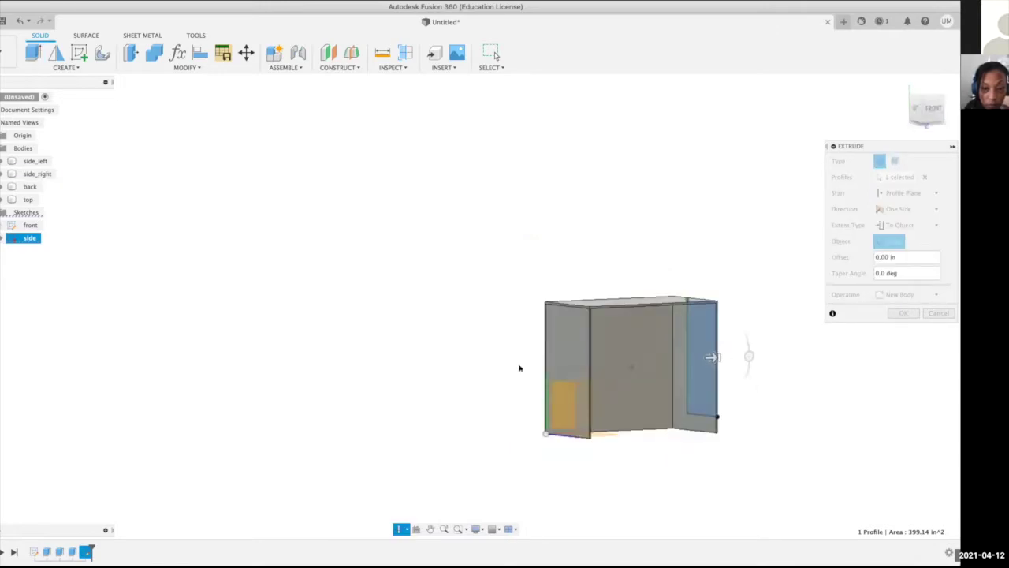
{"action": "left_click", "coordinate": [570, 351]}
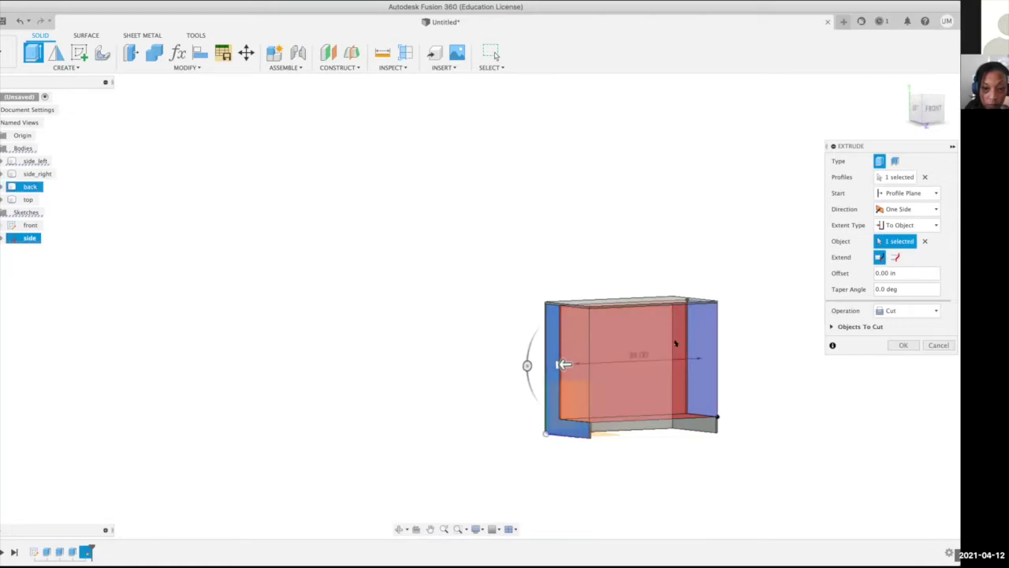
{"action": "left_click", "coordinate": [899, 347]}
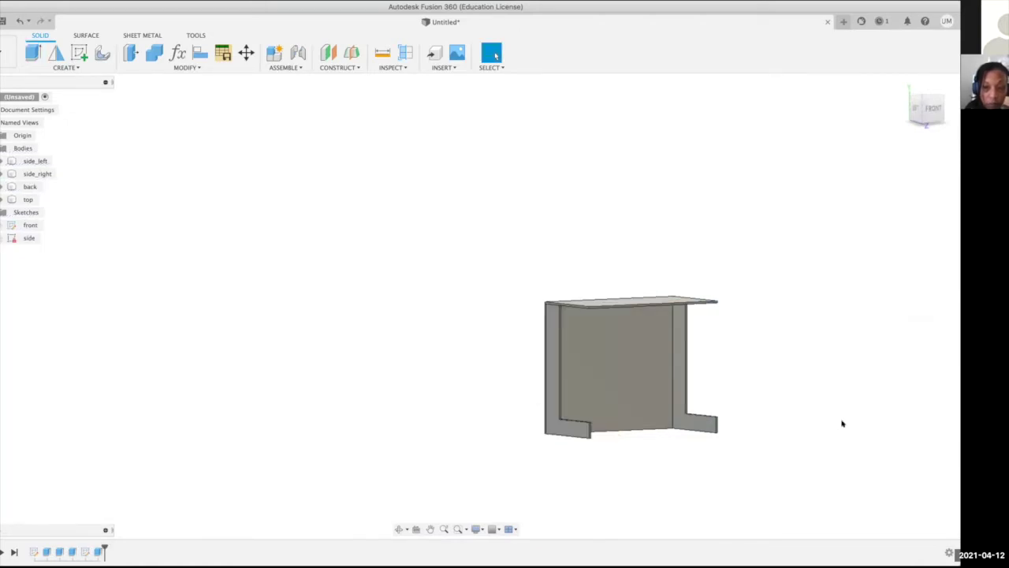
{"action": "middle_click_drag", "start_coordinate": [797, 430], "coordinate": [732, 420], "text": "shift"}
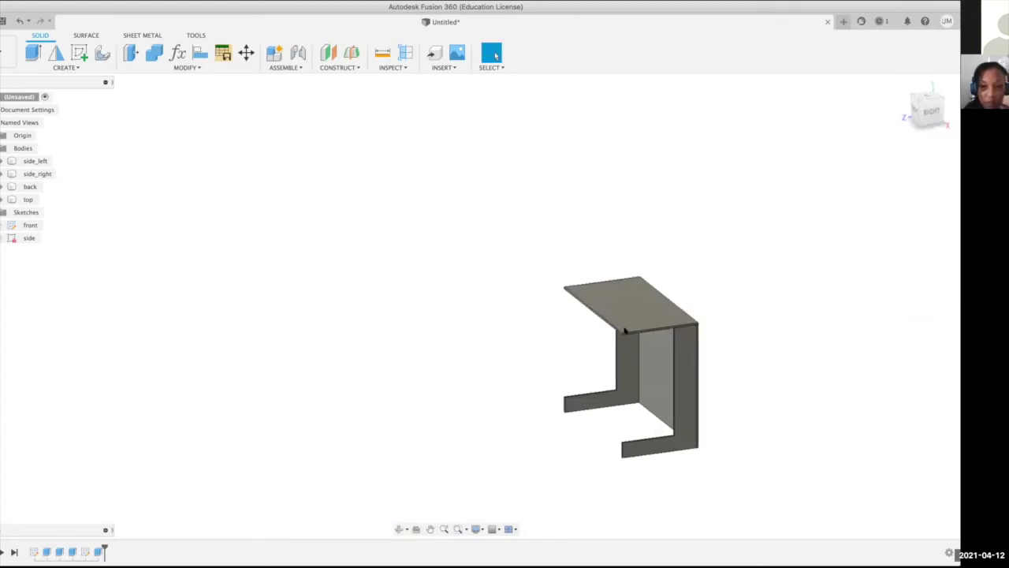
{"action": "left_click", "coordinate": [624, 332]}
{"action": "left_click", "coordinate": [623, 376]}
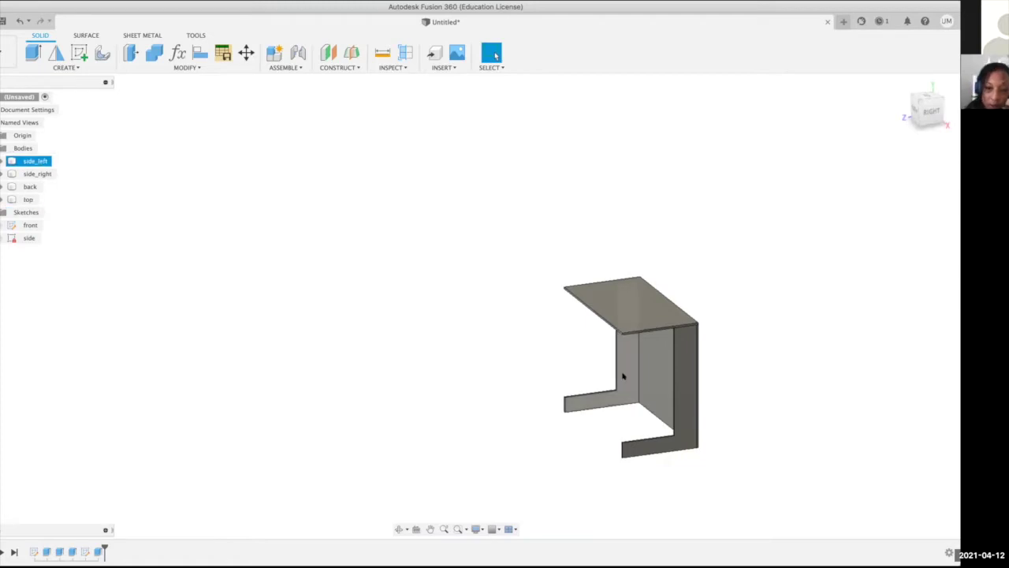
{"action": "left_click", "coordinate": [693, 510]}
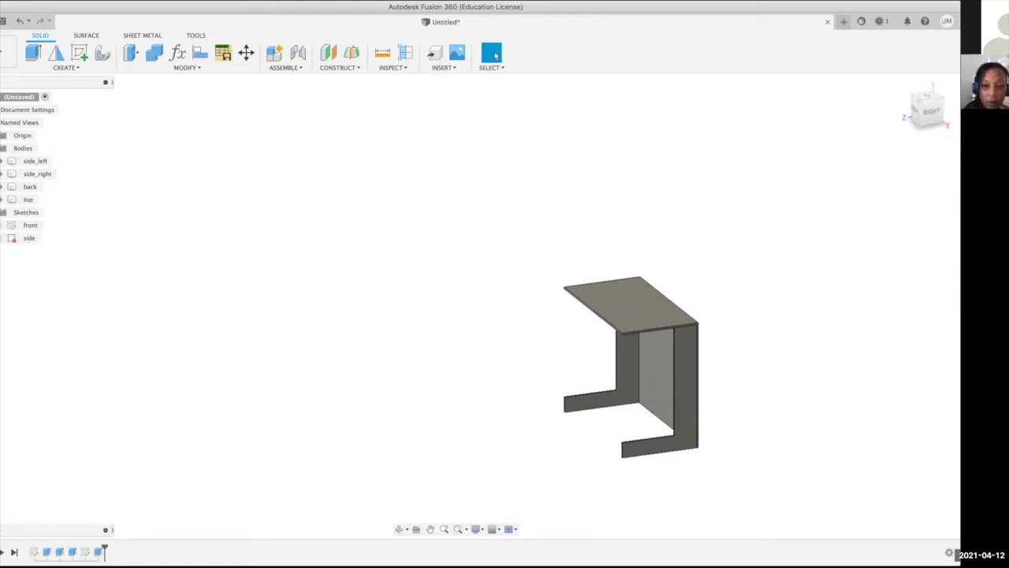
- Reopen the "side" sketch for editing and bring the L-shaped lines' upper end into close view
{"action": "left_click", "coordinate": [84, 553]}
{"action": "right_click", "coordinate": [84, 553]}
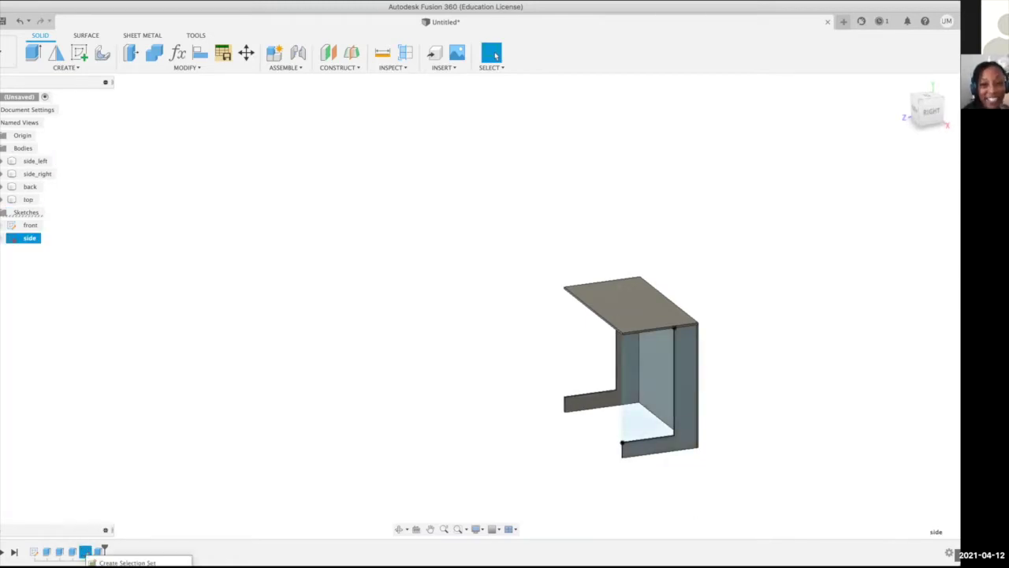
{"action": "left_click", "coordinate": [118, 566]}
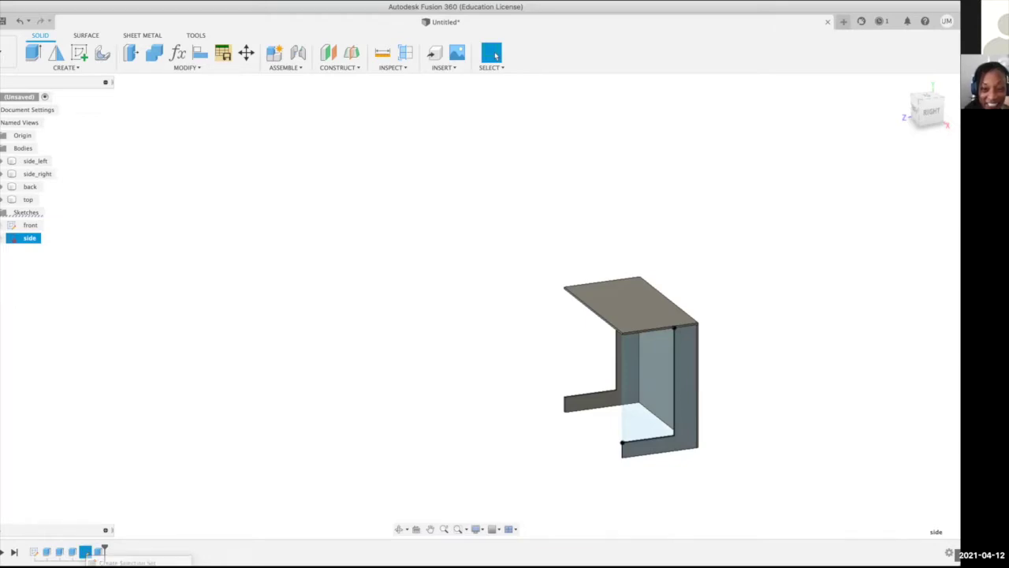
{"action": "scroll", "coordinate": [634, 392], "scroll_direction": "up", "scroll_amount": 5}
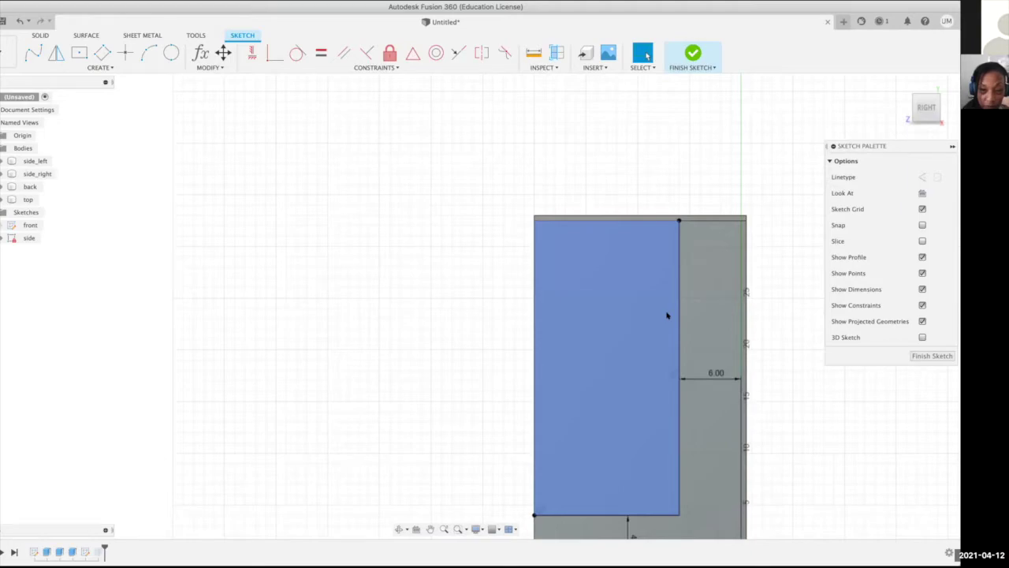
- Sketch a horizontal line about 14 in long near the side panel's top, from the vertical sketch line to the panel's front edge
{"action": "key", "text": "l"}
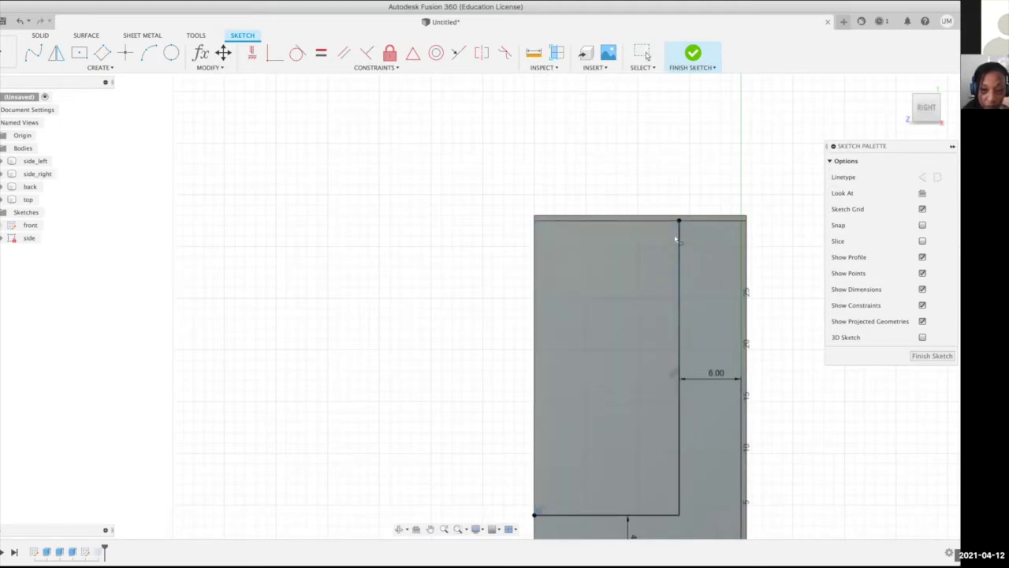
{"action": "left_click", "coordinate": [676, 239]}
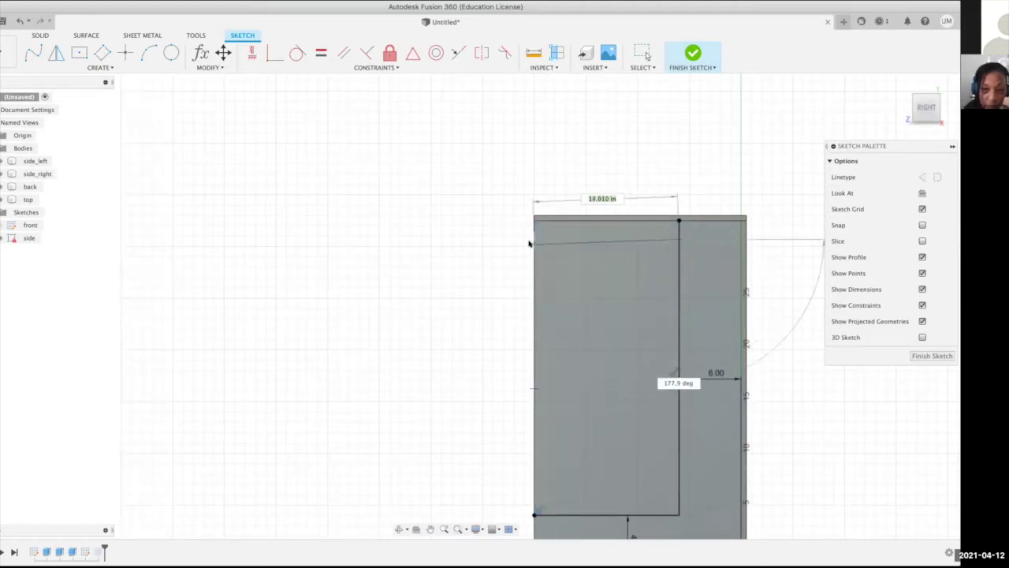
{"action": "double_click", "coordinate": [533, 240]}
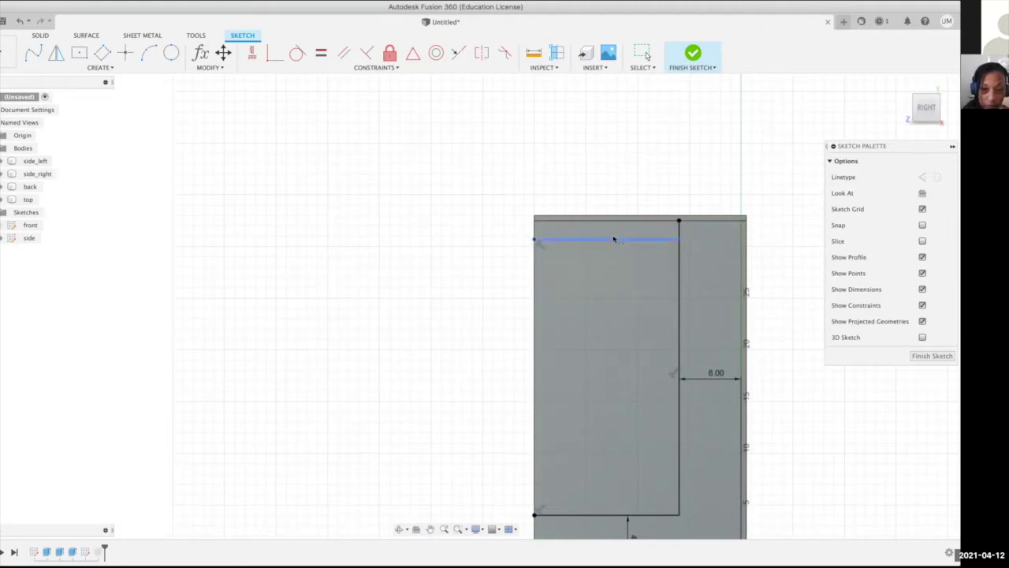
- Dimension the new horizontal line 2 in below the side panel's top edge and finish the sketch
{"action": "left_click", "coordinate": [615, 240]}
{"action": "left_click", "coordinate": [615, 221]}
{"action": "left_click", "coordinate": [613, 227]}
{"action": "type", "text": "2"}
{"action": "key", "text": "Return"}
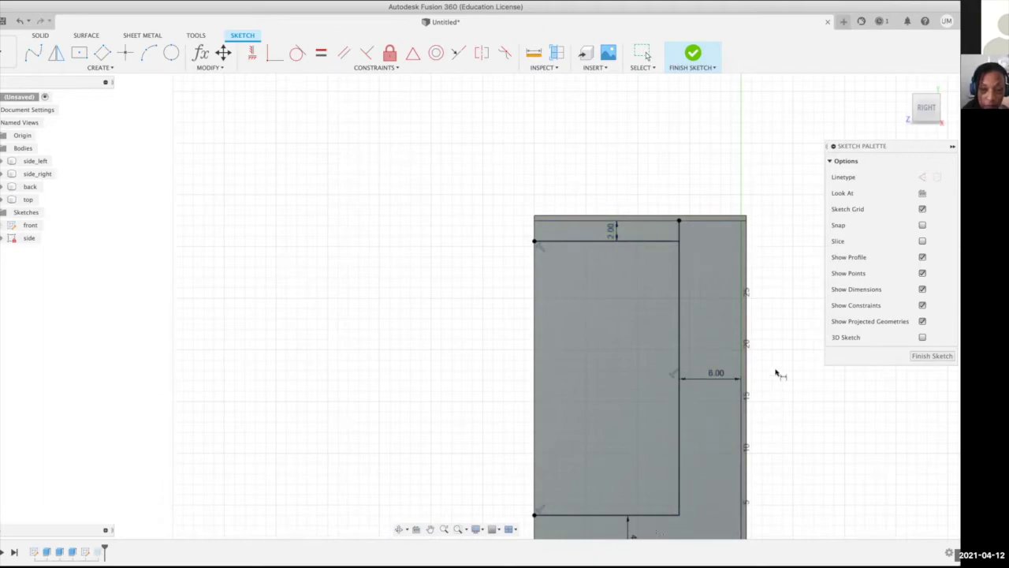
{"action": "scroll", "coordinate": [779, 369], "scroll_direction": "down", "scroll_amount": 2}
{"action": "left_click", "coordinate": [921, 355]}
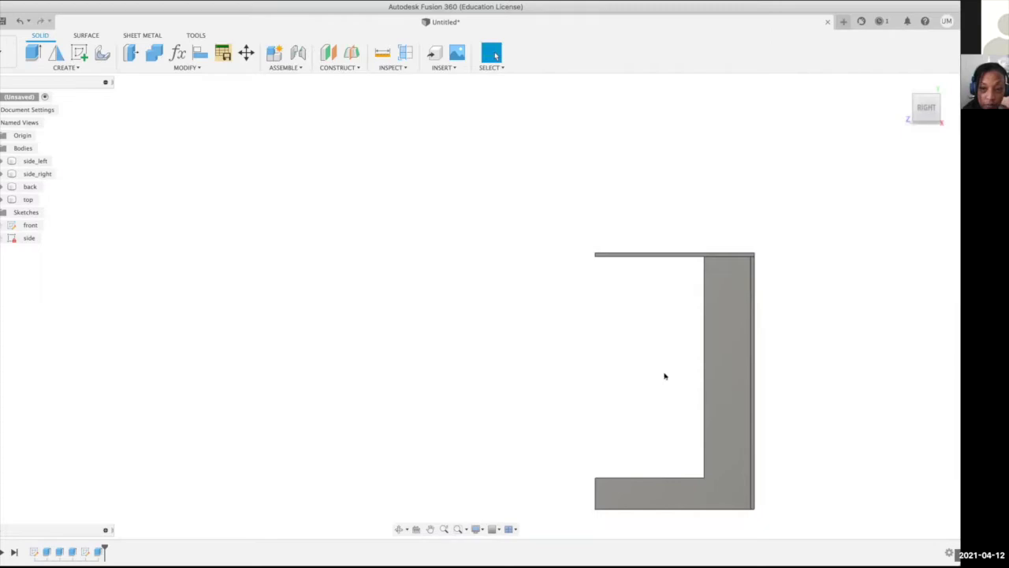
- Edit the side panel cut to exclude the narrow upper strip, leaving only the large rectangular profile selected
{"action": "right_click", "coordinate": [98, 552]}
{"action": "left_click", "coordinate": [136, 566]}
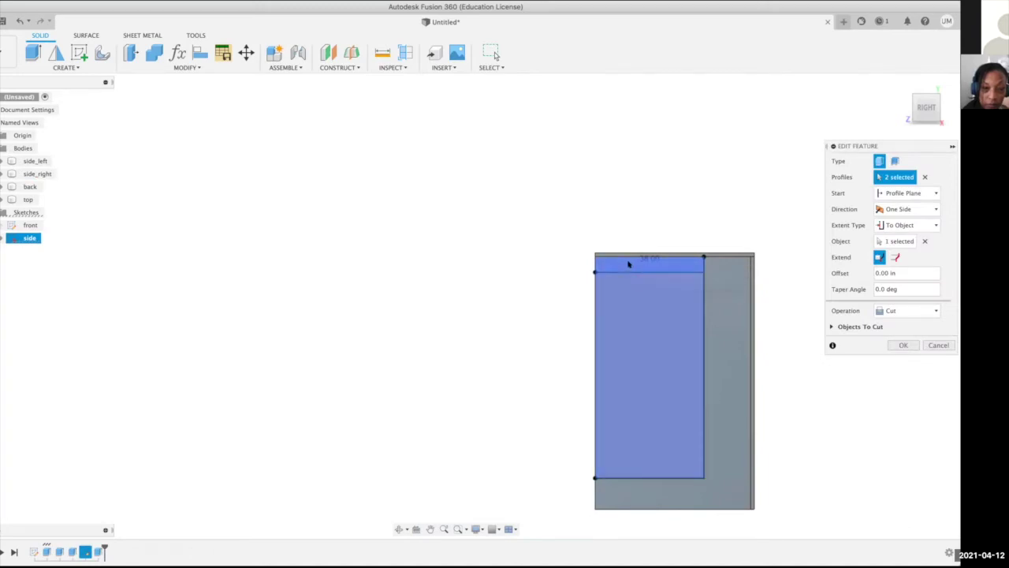
{"action": "left_click", "coordinate": [629, 263]}
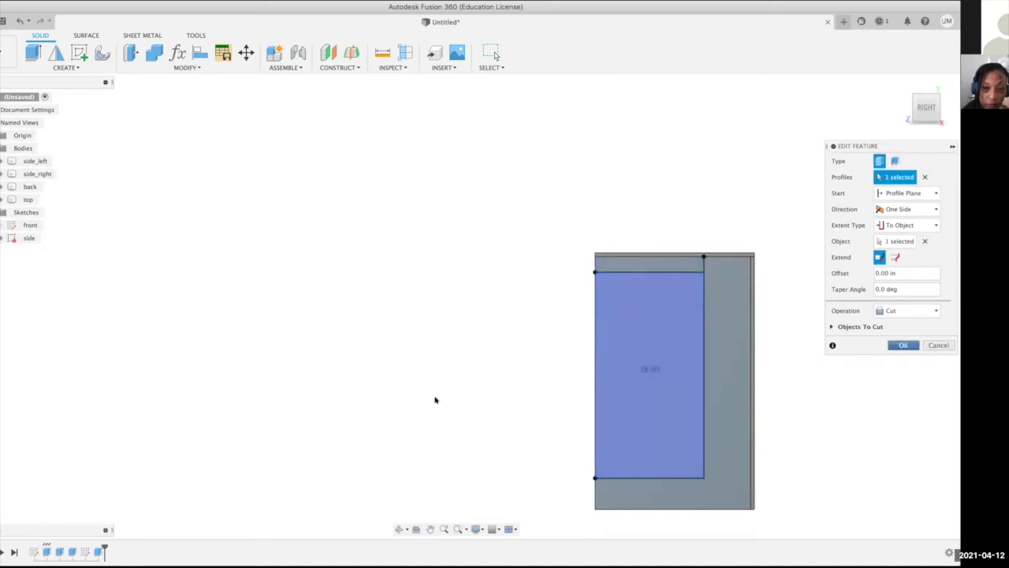
{"action": "key", "text": "Return"}
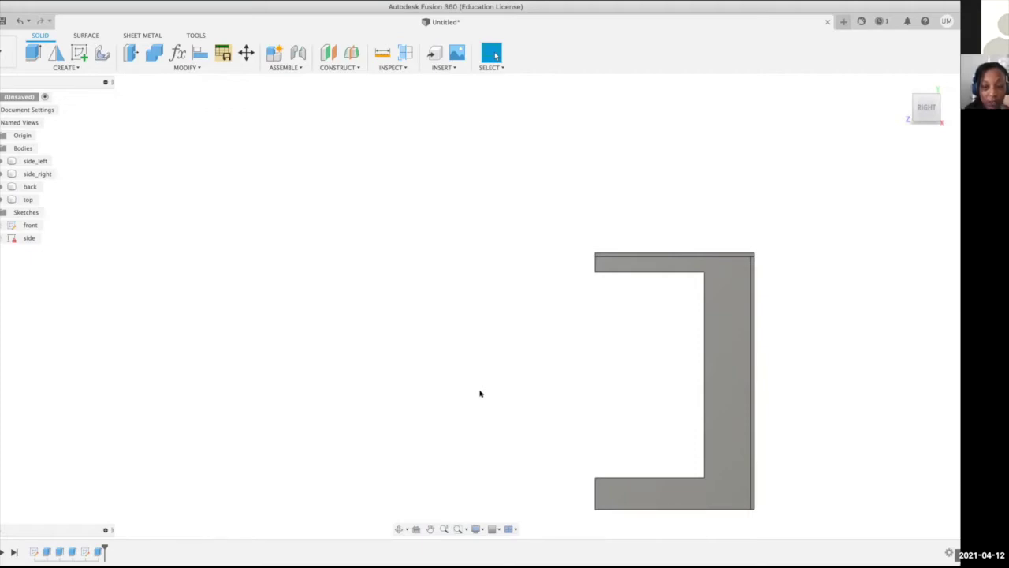
- Sketch a three-point arc on the top panel's upper face, from its right edge to its front edge near the left corner
{"action": "middle_click_drag", "start_coordinate": [479, 426], "coordinate": [546, 450], "text": "shift"}
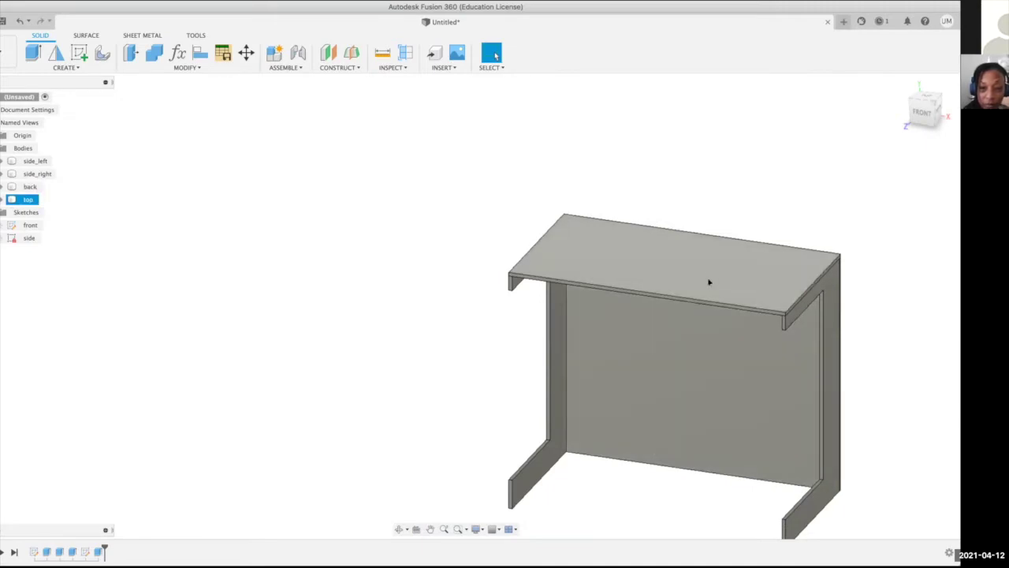
{"action": "left_click", "coordinate": [709, 281]}
{"action": "right_click", "coordinate": [708, 281]}
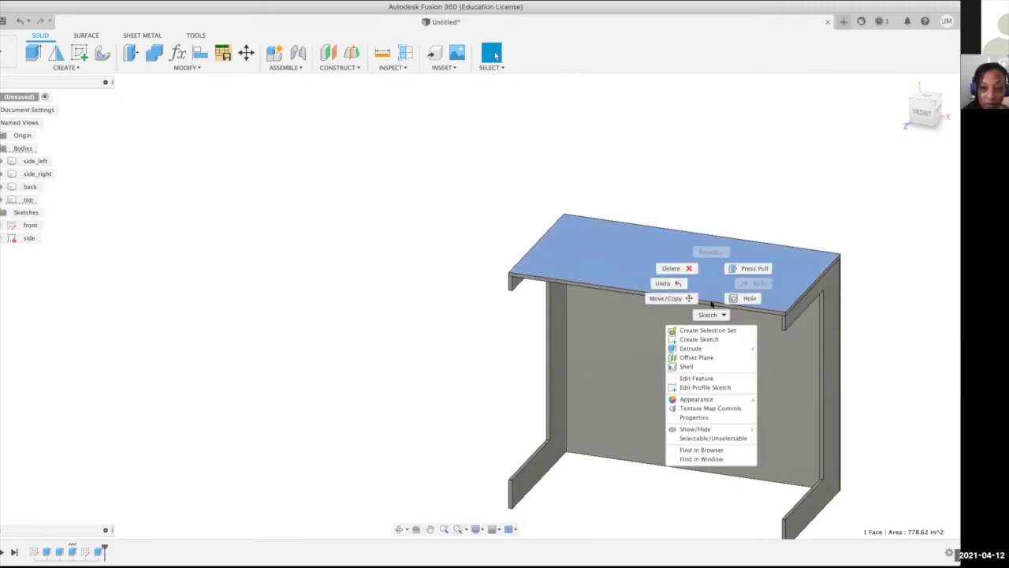
{"action": "left_click", "coordinate": [707, 339]}
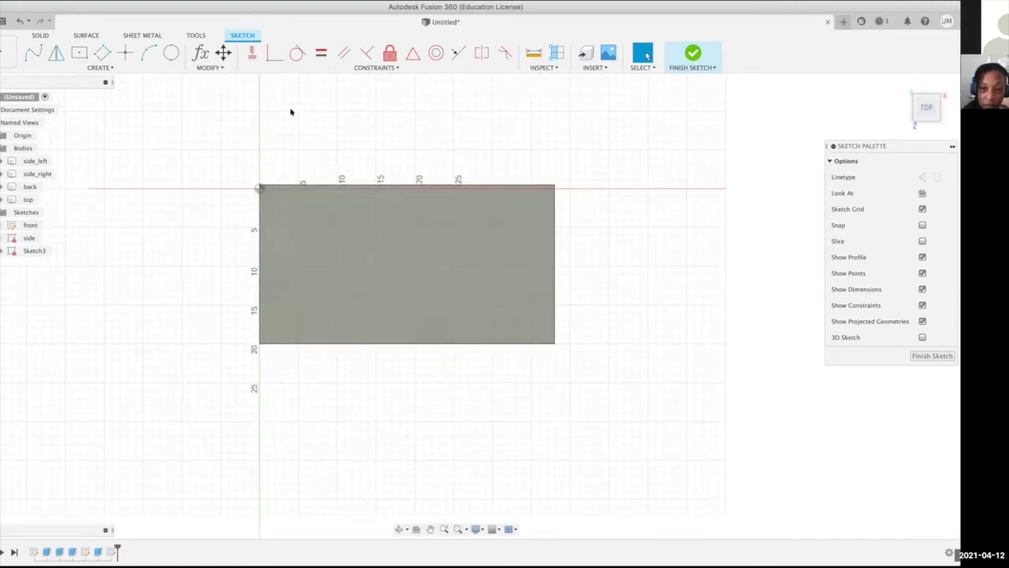
{"action": "left_click", "coordinate": [147, 53]}
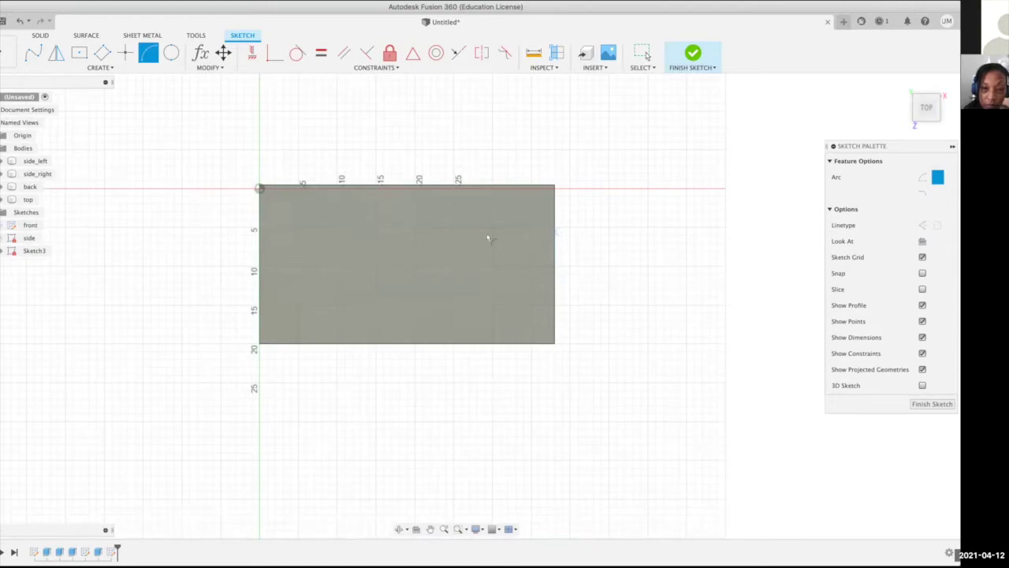
{"action": "left_click", "coordinate": [555, 233]}
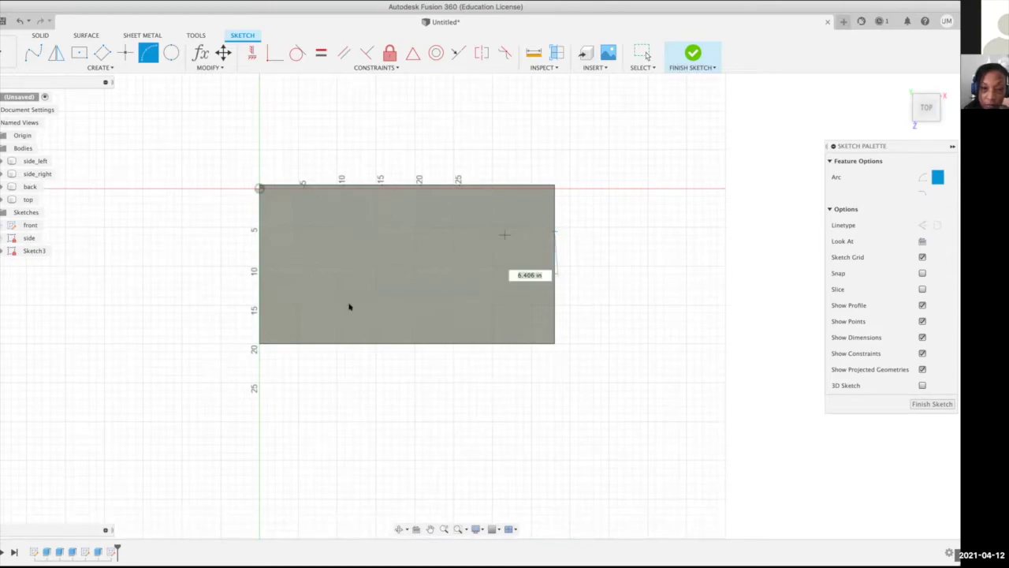
{"action": "left_click", "coordinate": [324, 342]}
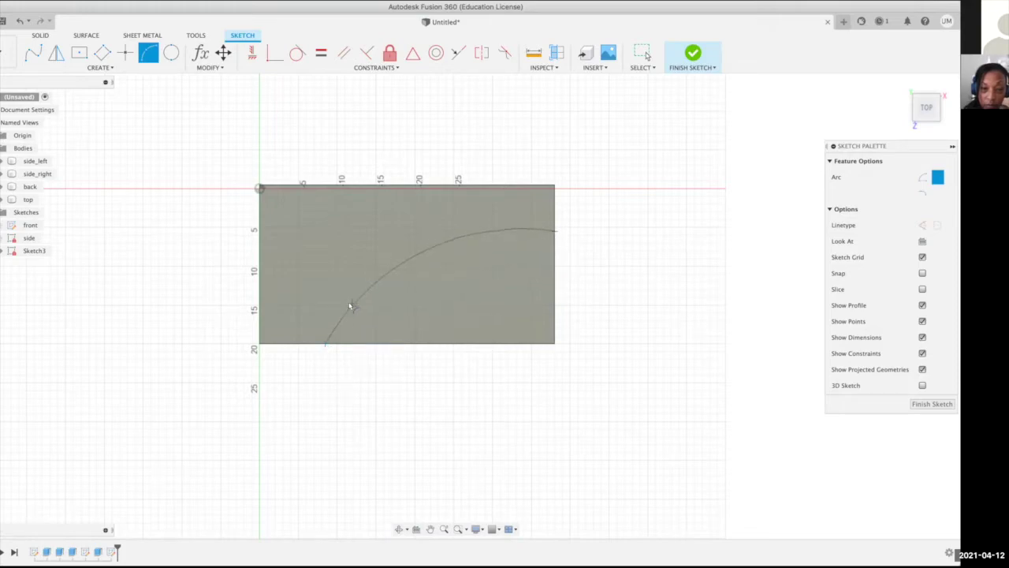
{"action": "left_click", "coordinate": [350, 305]}
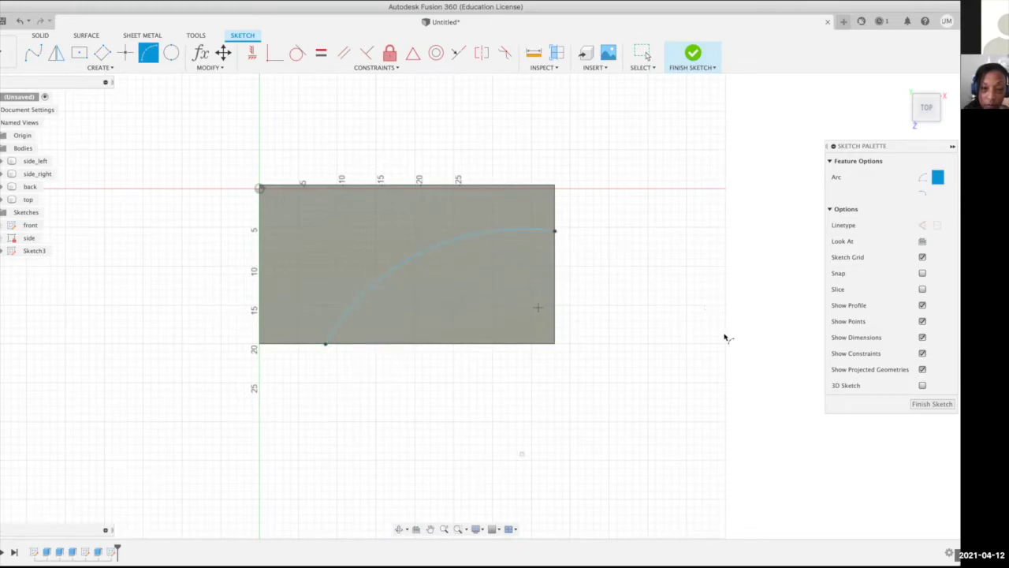
- Finish the arc sketch and rename it "top"
{"action": "left_click", "coordinate": [922, 403]}
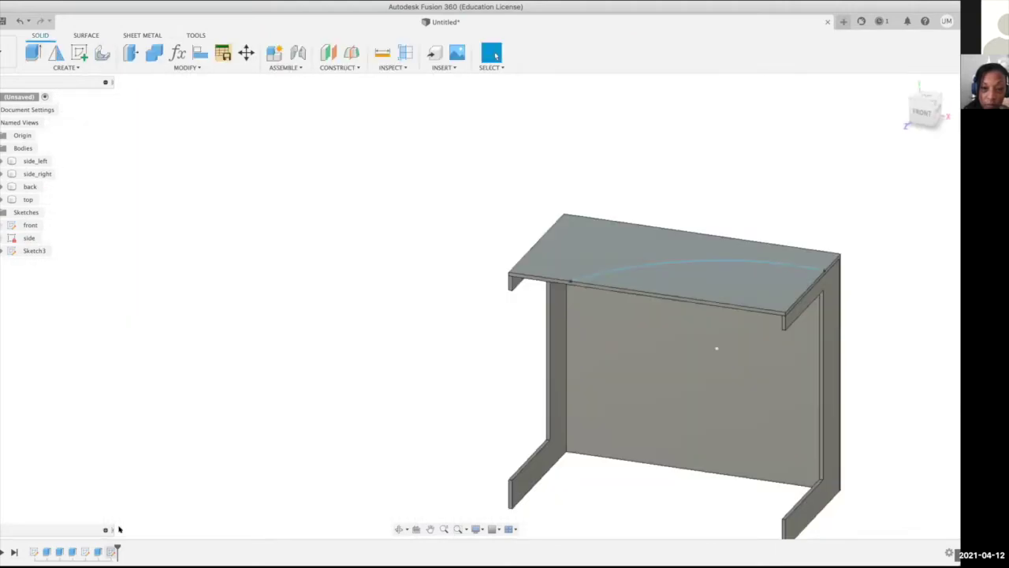
{"action": "left_click", "coordinate": [154, 565]}
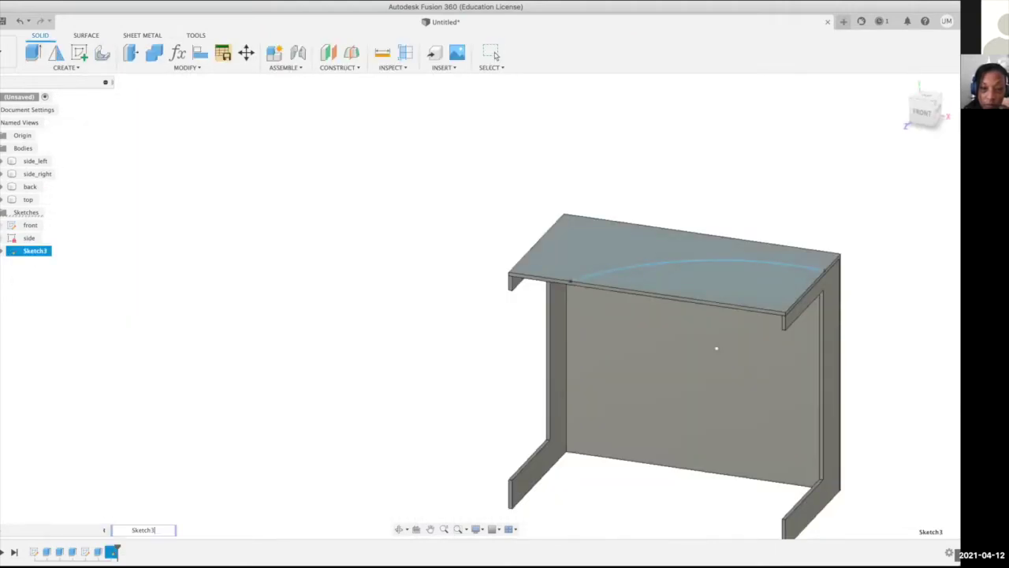
{"action": "type", "text": "top"}
{"action": "key", "text": "Return"}
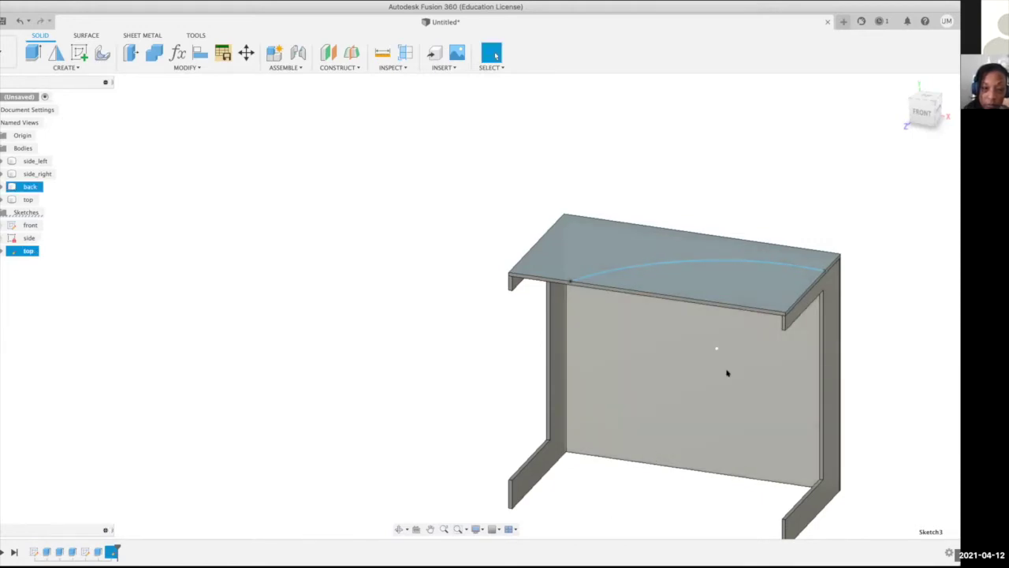
{"action": "key", "text": "e"}
{"action": "left_click", "coordinate": [711, 298]}
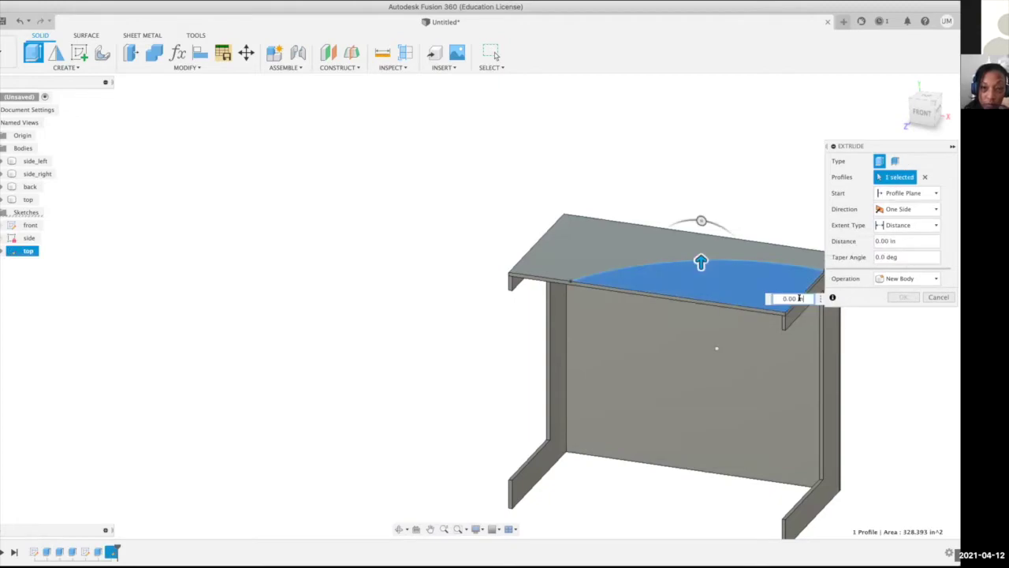
{"action": "left_click", "coordinate": [899, 226]}
{"action": "left_click", "coordinate": [897, 250]}
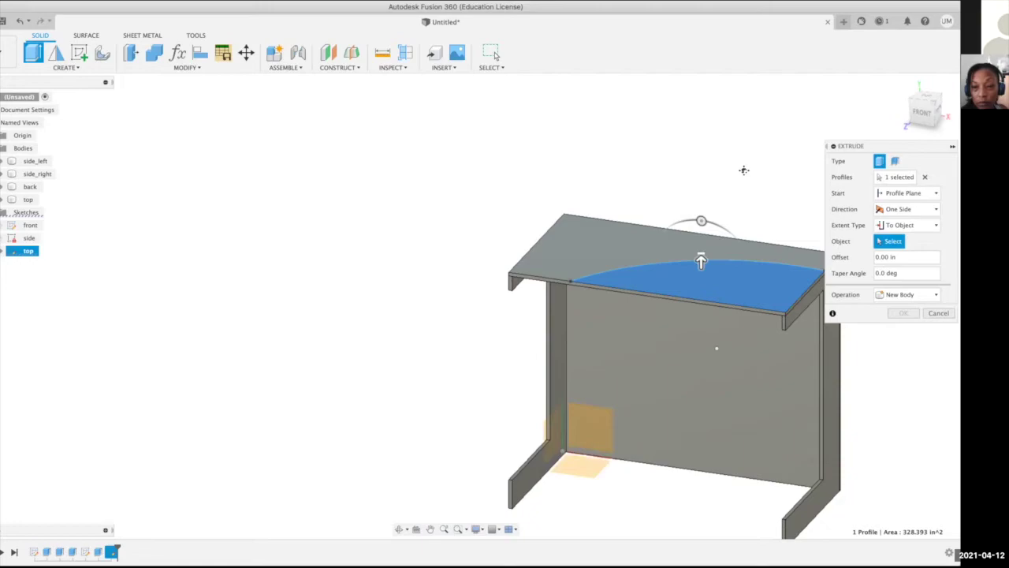
{"action": "middle_click_drag", "start_coordinate": [747, 216], "coordinate": [718, 223], "text": "shift"}
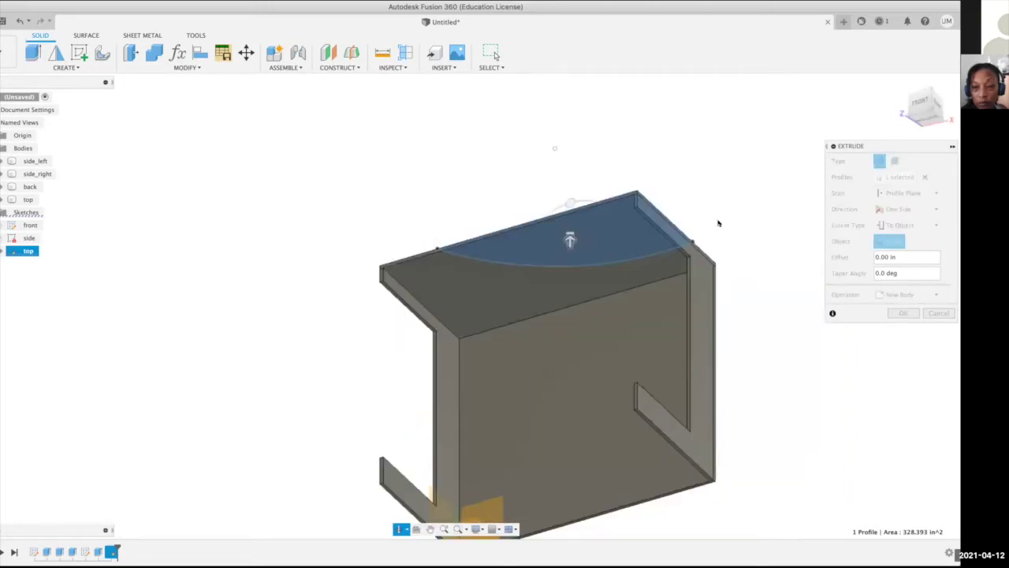
{"action": "scroll", "coordinate": [683, 258], "scroll_direction": "up", "scroll_amount": 5}
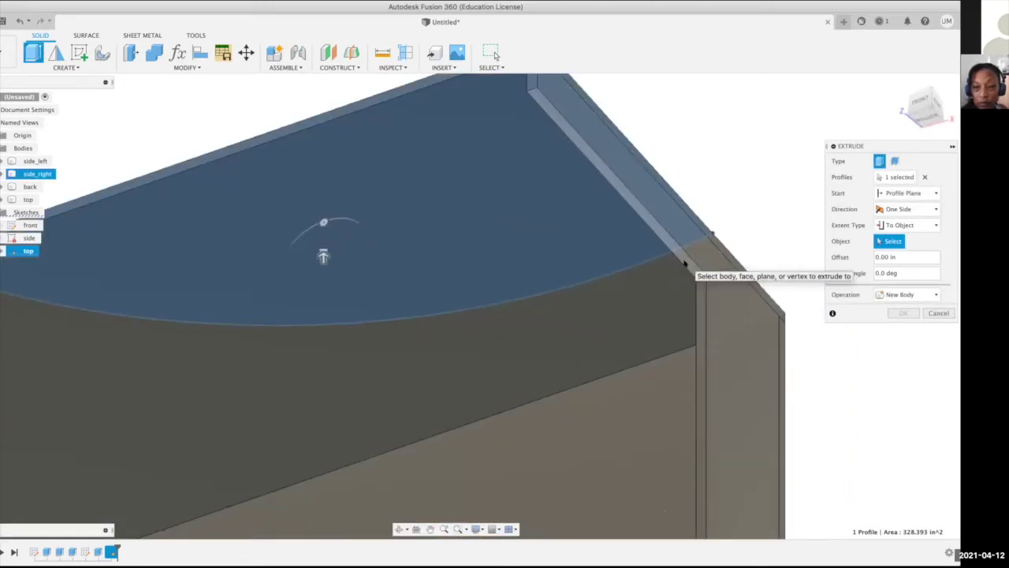
{"action": "left_click", "coordinate": [684, 262]}
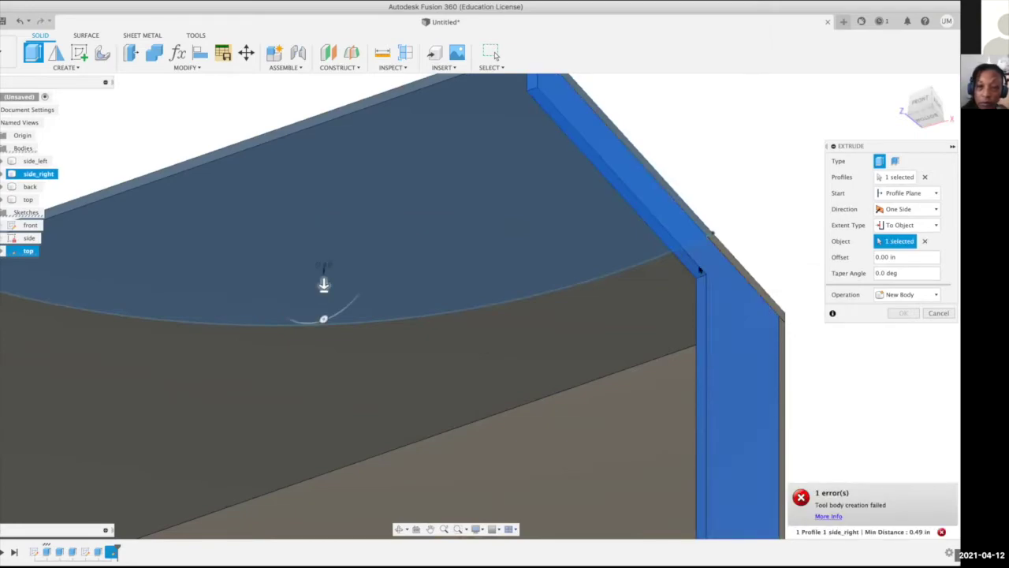
{"action": "left_click", "coordinate": [932, 313]}
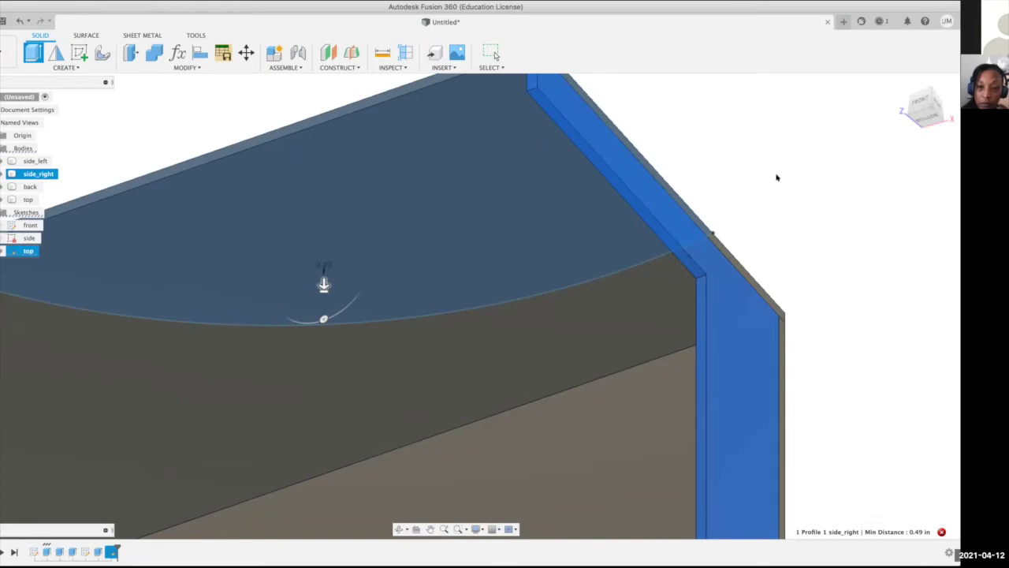
{"action": "key", "text": "Escape"}
- Extrude the top panel's front arc profile as a cut, using the To Object extent, to the underside of the right side panel's upper arm
{"action": "middle_click_drag", "start_coordinate": [776, 178], "coordinate": [812, 202], "text": "shift"}
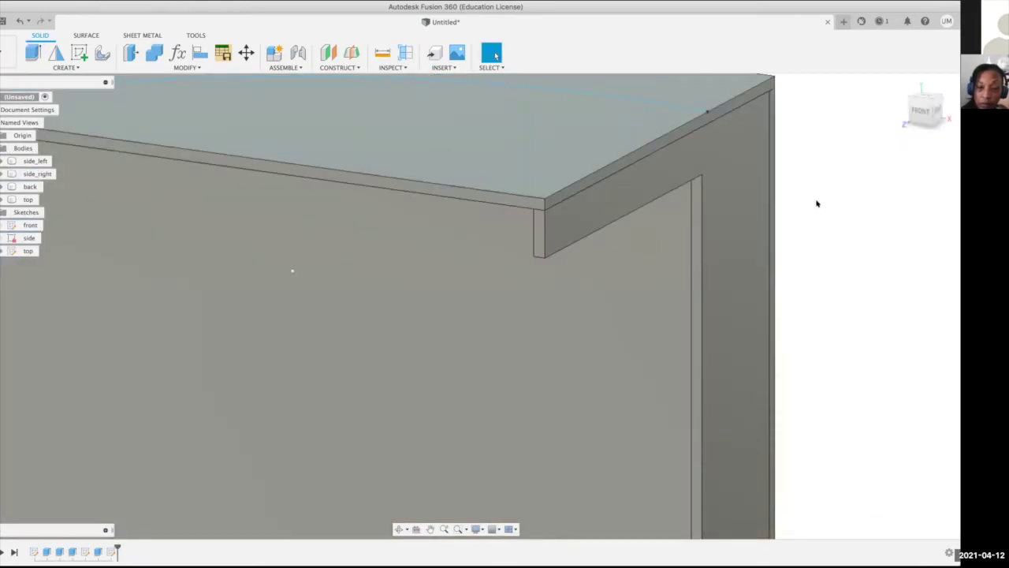
{"action": "key", "text": "e"}
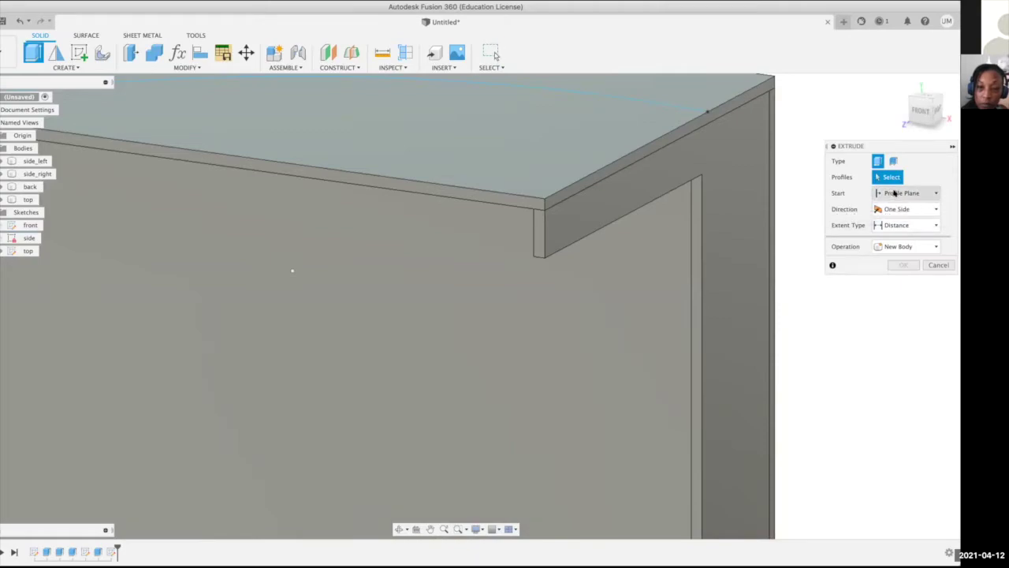
{"action": "left_click", "coordinate": [897, 225]}
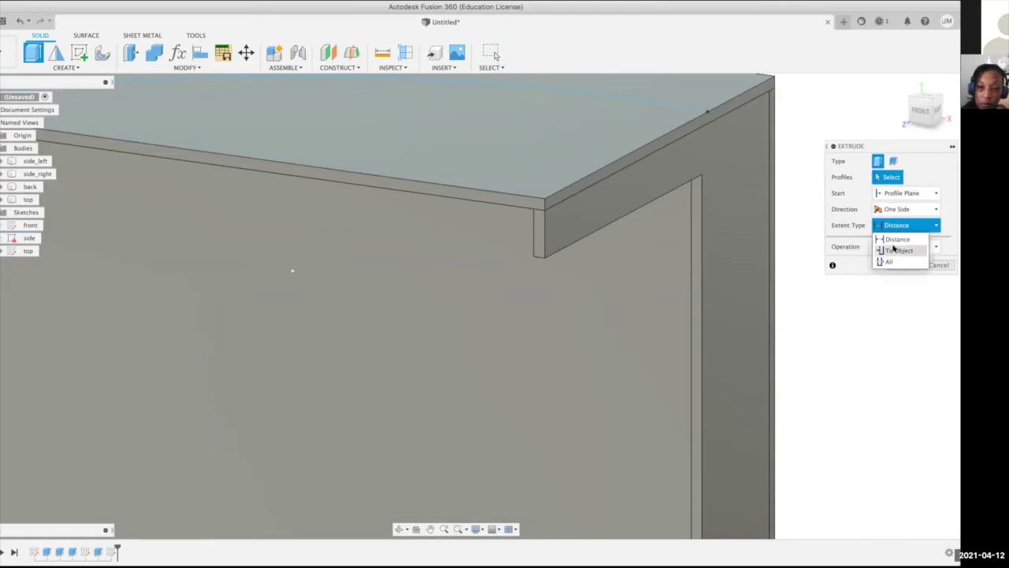
{"action": "left_click", "coordinate": [894, 250]}
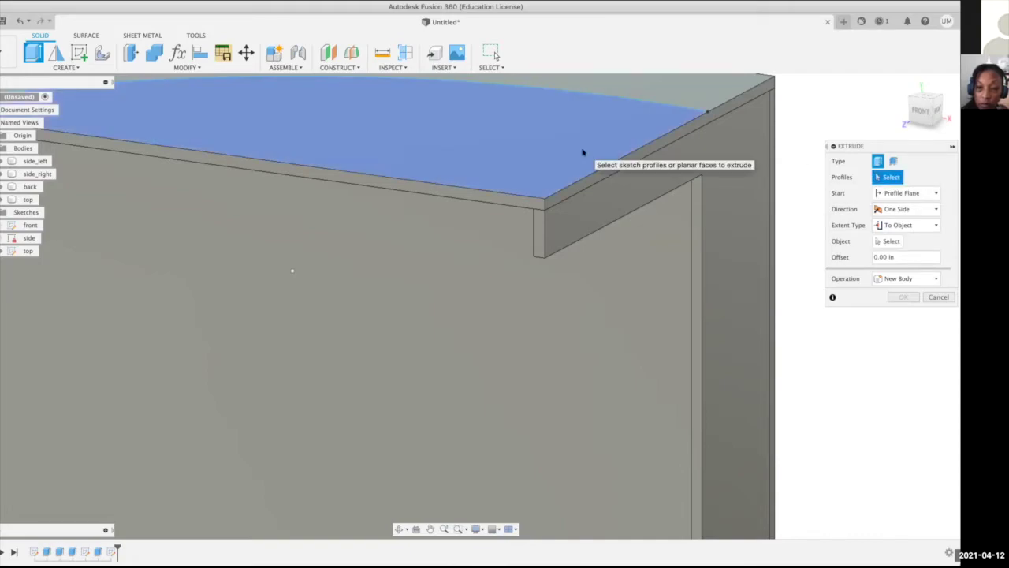
{"action": "left_click", "coordinate": [583, 151]}
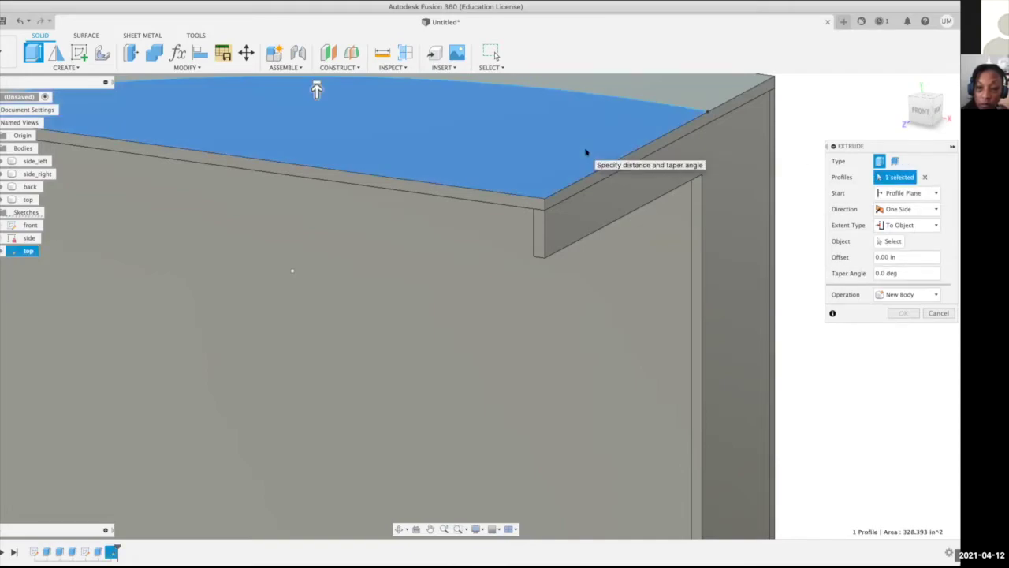
{"action": "left_click", "coordinate": [889, 241]}
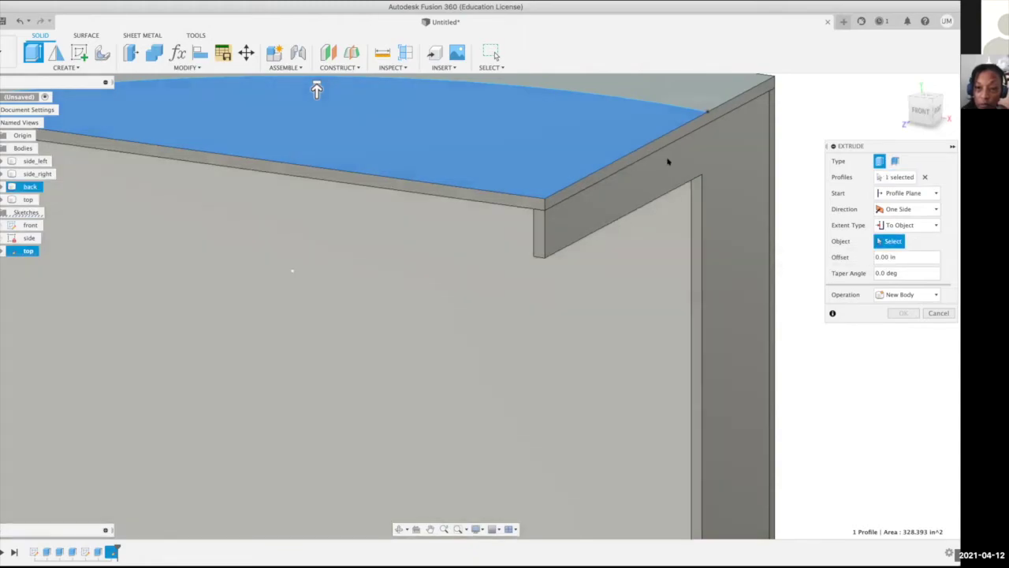
{"action": "left_click", "coordinate": [667, 157]}
{"action": "middle_click_drag", "start_coordinate": [667, 158], "coordinate": [651, 242], "text": "shift"}
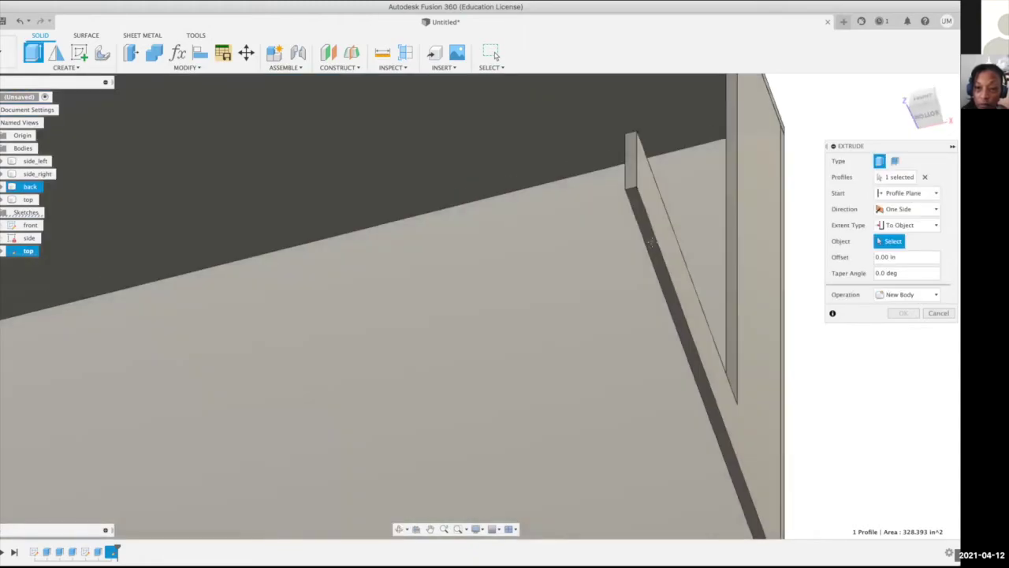
{"action": "scroll", "coordinate": [651, 242], "scroll_direction": "up", "scroll_amount": 5}
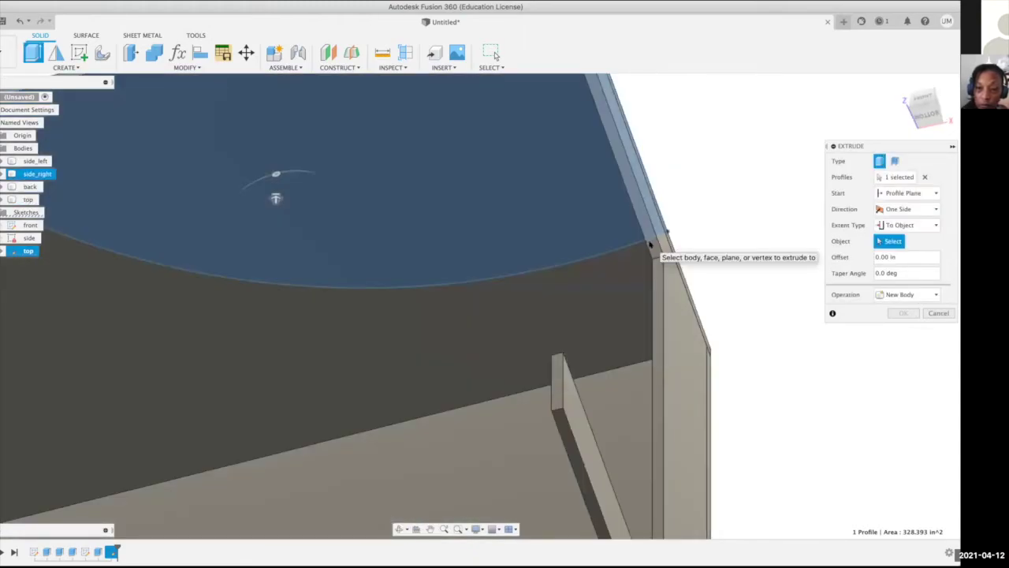
{"action": "left_click", "coordinate": [650, 244]}
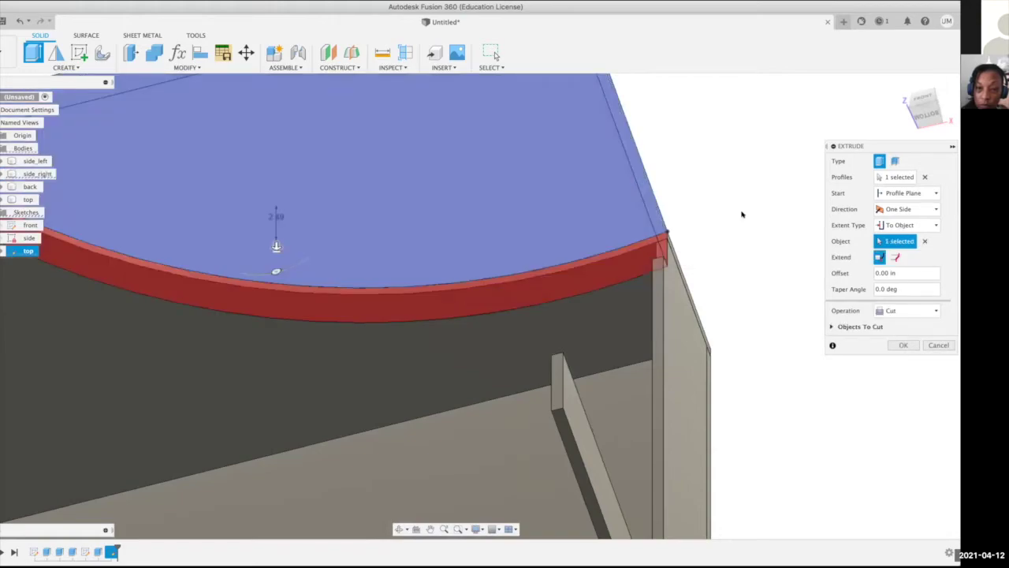
{"action": "scroll", "coordinate": [741, 175], "scroll_direction": "down", "scroll_amount": 5}
{"action": "middle_click_drag", "start_coordinate": [732, 203], "coordinate": [730, 225], "text": "shift"}
{"action": "left_click", "coordinate": [901, 344]}
{"action": "scroll", "coordinate": [848, 279], "scroll_direction": "down", "scroll_amount": 5}
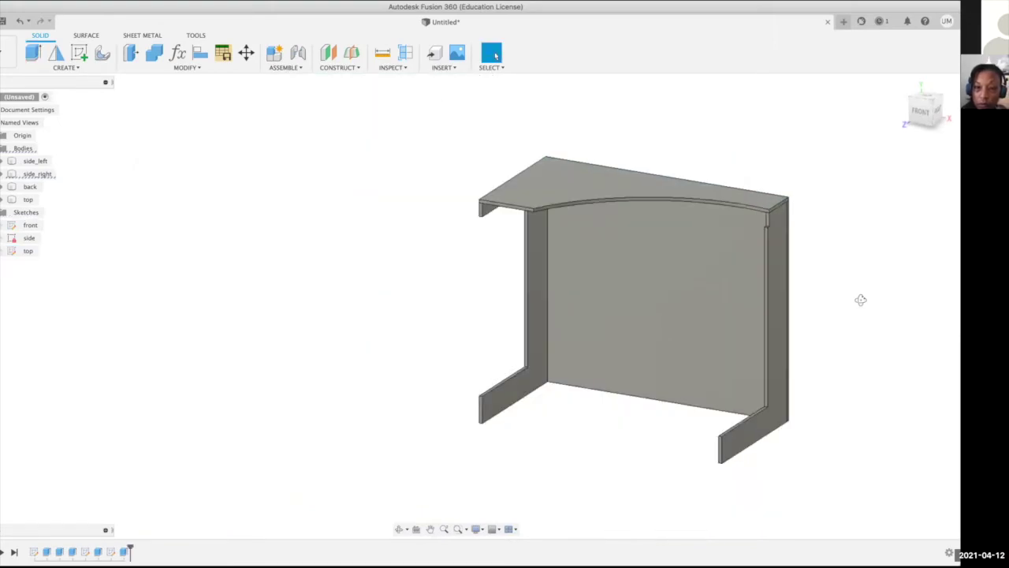
{"action": "middle_click_drag", "start_coordinate": [860, 300], "coordinate": [879, 320], "text": "shift"}
{"action": "scroll", "coordinate": [878, 320], "scroll_direction": "down", "scroll_amount": 2}
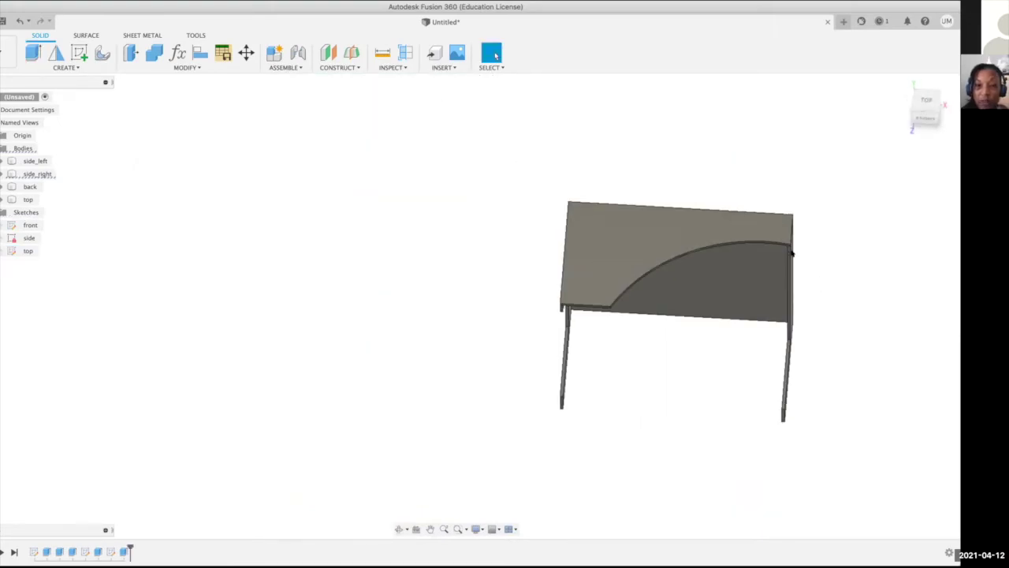
- Edit the top sketch by moving the arc's right endpoint forward along the panel's right edge to about Z 6.8 in
{"action": "scroll", "coordinate": [791, 252], "scroll_direction": "up", "scroll_amount": 8}
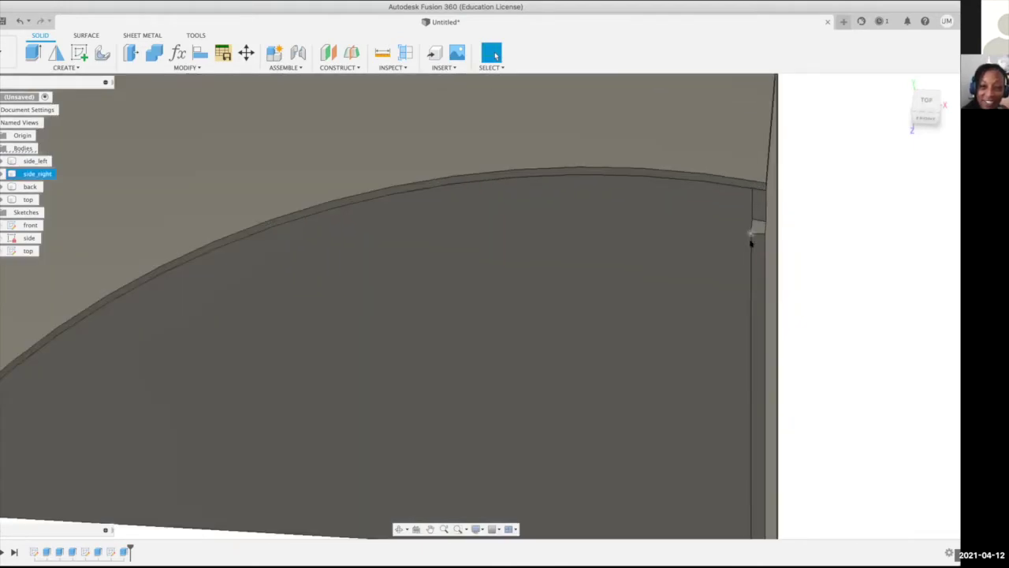
{"action": "left_click", "coordinate": [286, 512]}
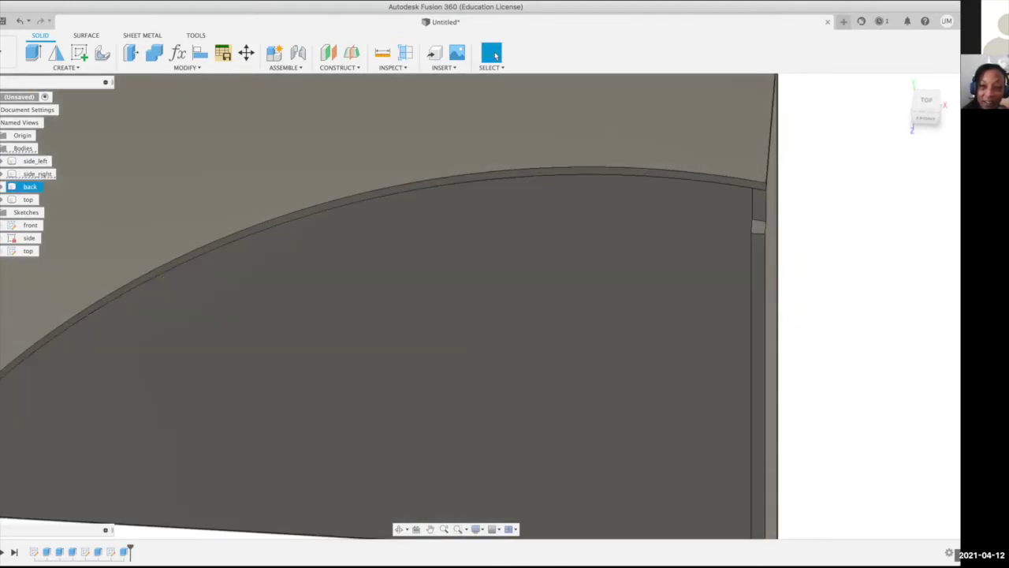
{"action": "right_click", "coordinate": [108, 554]}
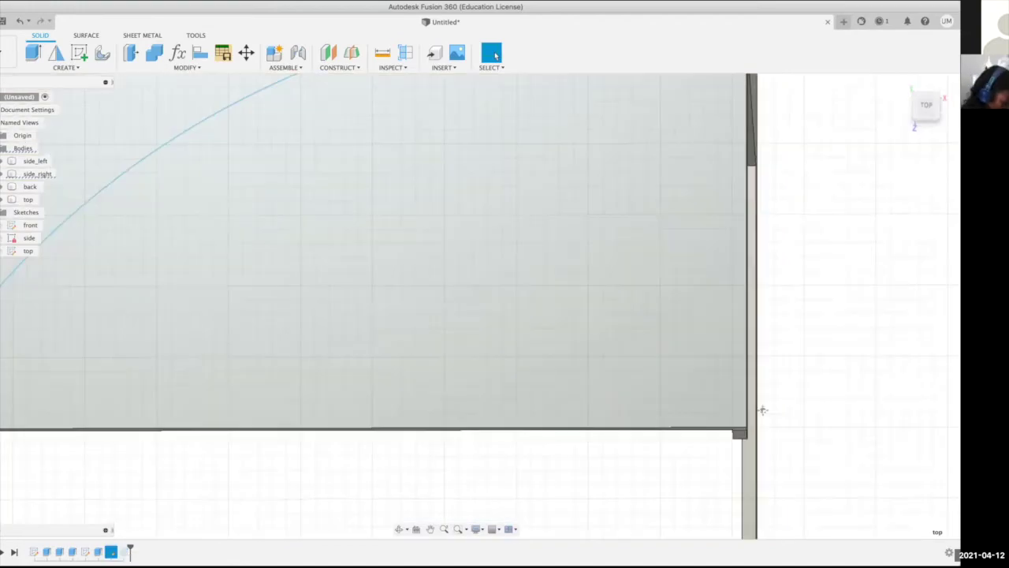
{"action": "scroll", "coordinate": [755, 236], "scroll_direction": "up", "scroll_amount": 5}
{"action": "mouse_move", "coordinate": [676, 220]}
{"action": "left_mouse_down"}
{"action": "mouse_move", "coordinate": [678, 211]}
{"action": "mouse_move", "coordinate": [678, 243]}
{"action": "left_mouse_up"}
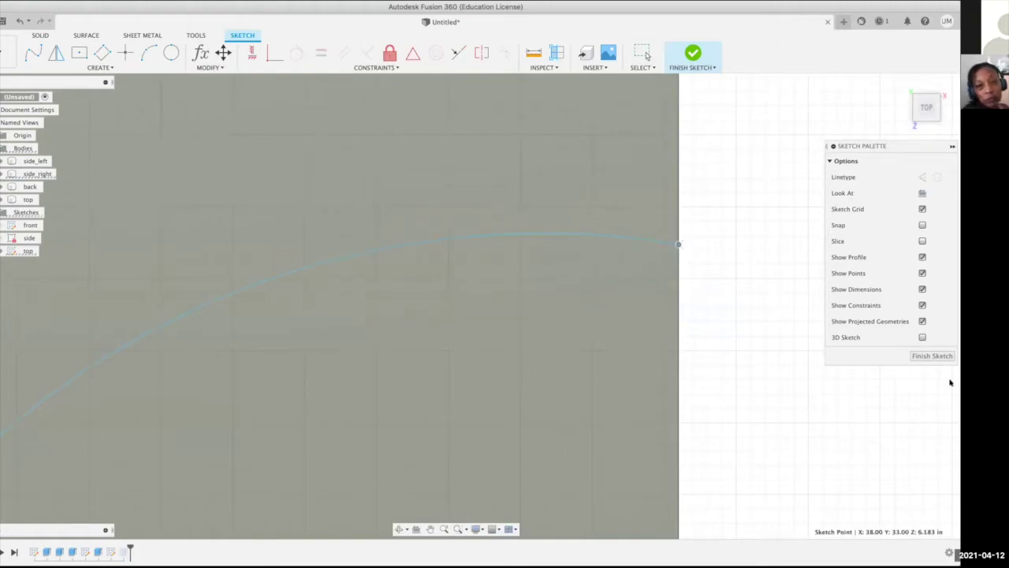
{"action": "left_click", "coordinate": [932, 356]}
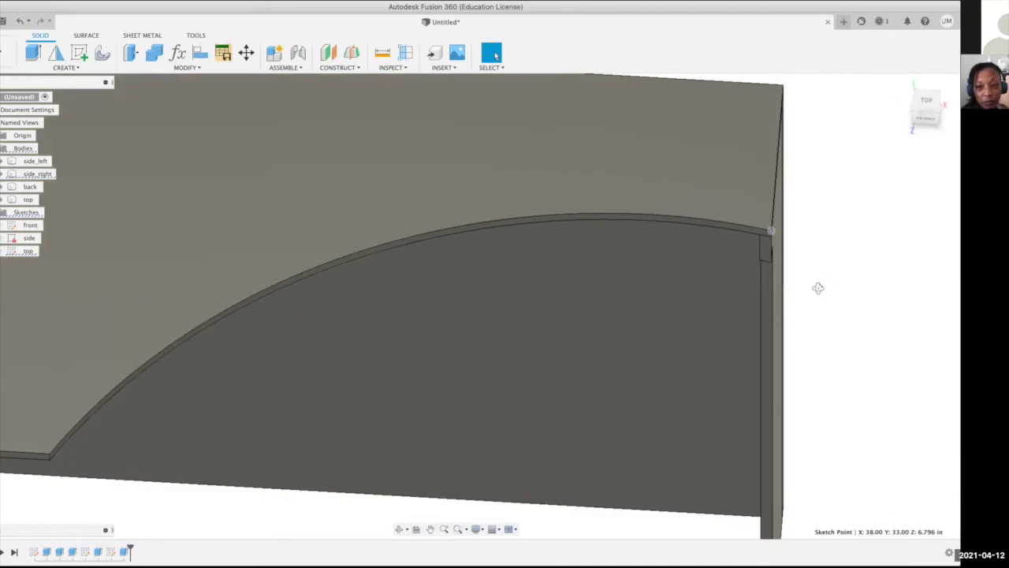
- Examine how the top panel's arc meets the right side panel's upper arm, and check the cabinet from the side and front
{"action": "middle_click_drag", "start_coordinate": [819, 289], "coordinate": [782, 282], "text": "shift"}
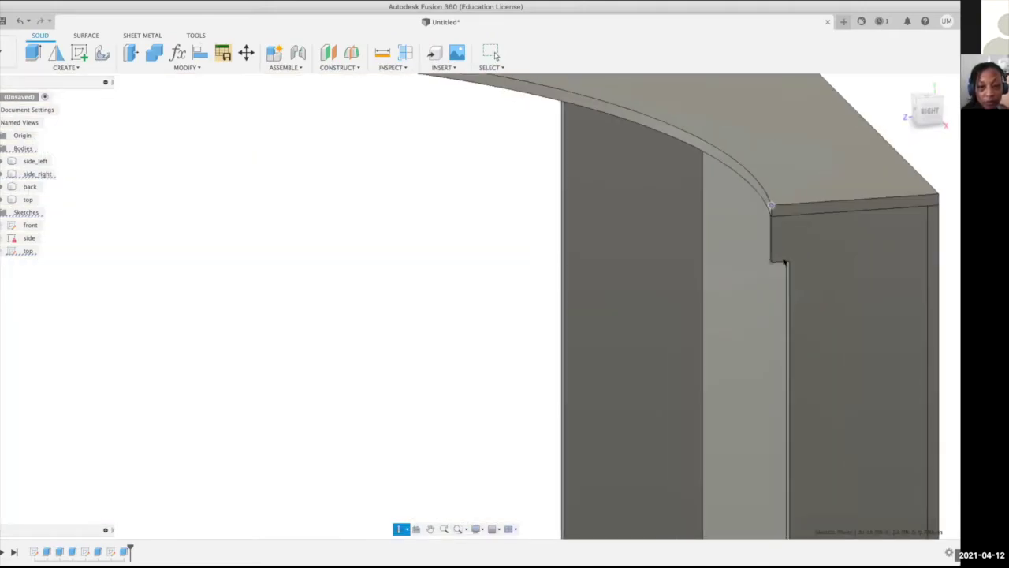
{"action": "left_click", "coordinate": [864, 309]}
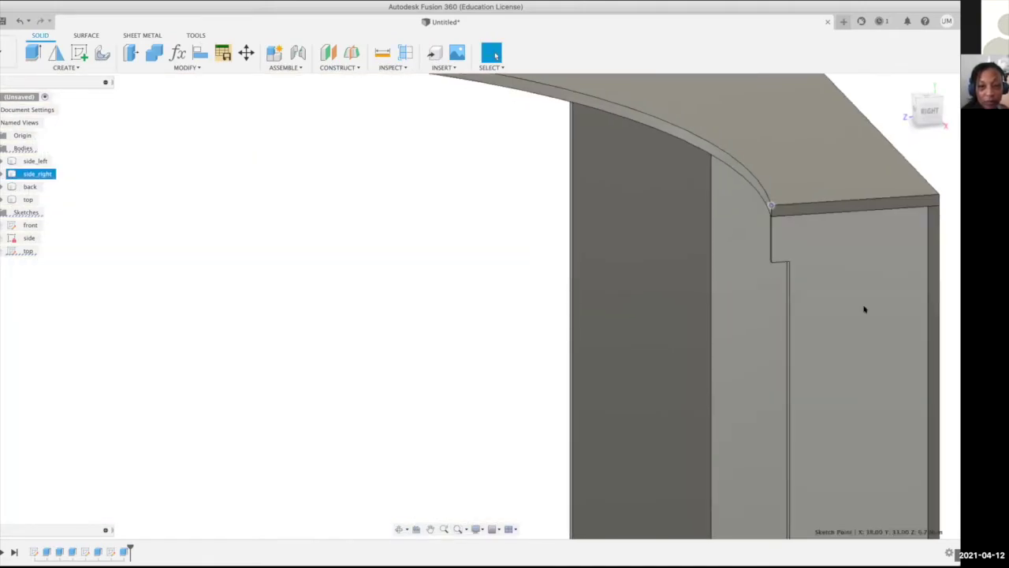
{"action": "middle_click_drag", "start_coordinate": [870, 238], "coordinate": [736, 263], "text": "shift"}
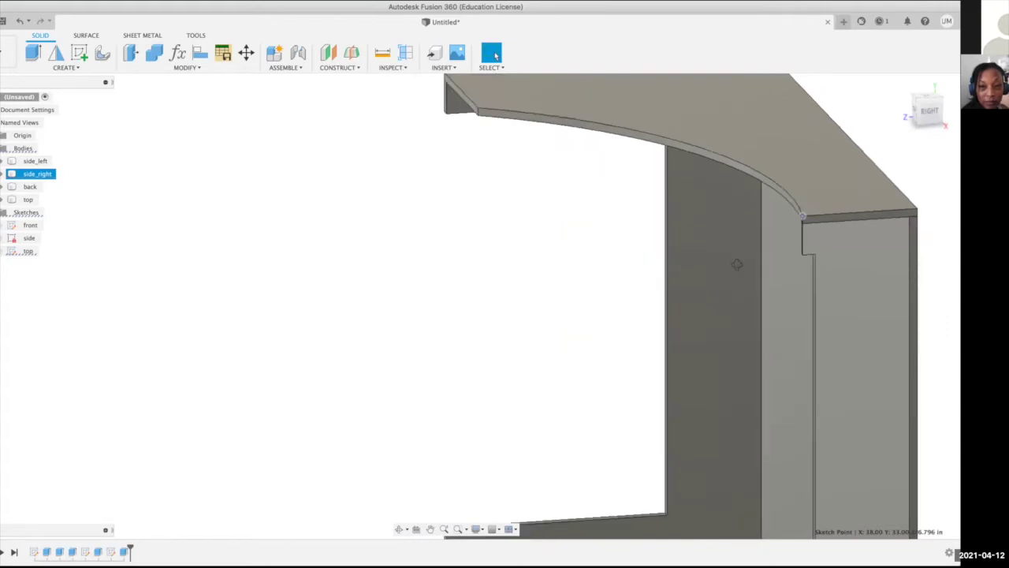
{"action": "left_click", "coordinate": [758, 297]}
{"action": "middle_click_drag", "start_coordinate": [757, 298], "coordinate": [538, 155], "text": "shift"}
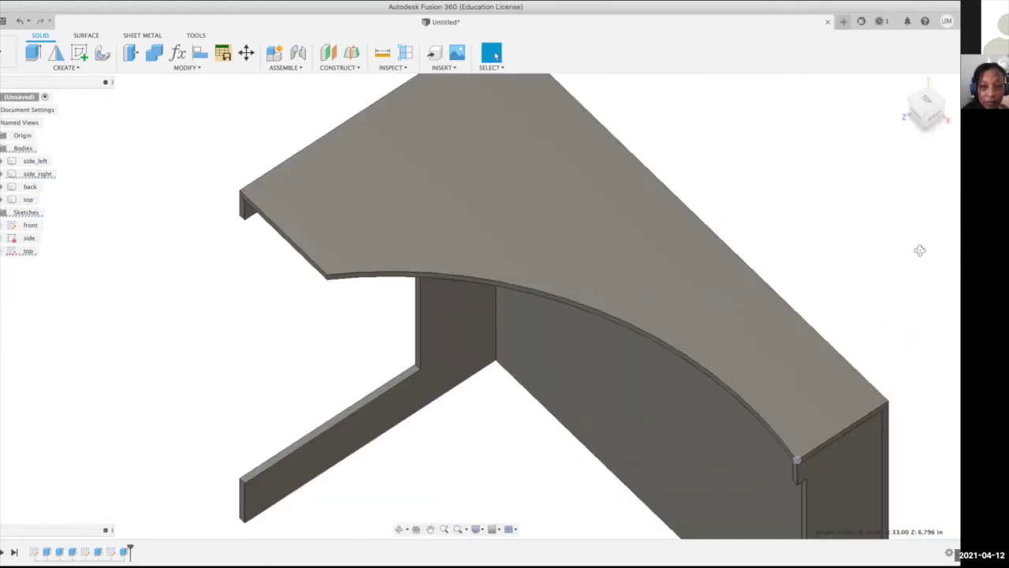
{"action": "middle_click_drag", "start_coordinate": [920, 250], "coordinate": [610, 270], "text": "shift"}
{"action": "left_click", "coordinate": [780, 436]}
{"action": "middle_click_drag", "start_coordinate": [602, 342], "coordinate": [582, 298]}
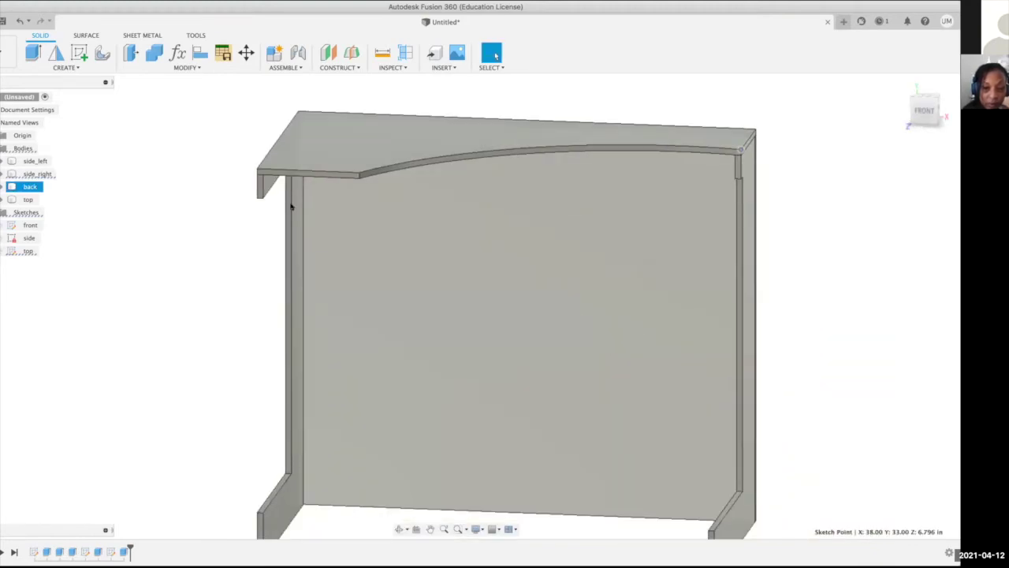
{"action": "left_click", "coordinate": [271, 472]}
{"action": "left_click", "coordinate": [261, 473]}
{"action": "left_click", "coordinate": [234, 246]}
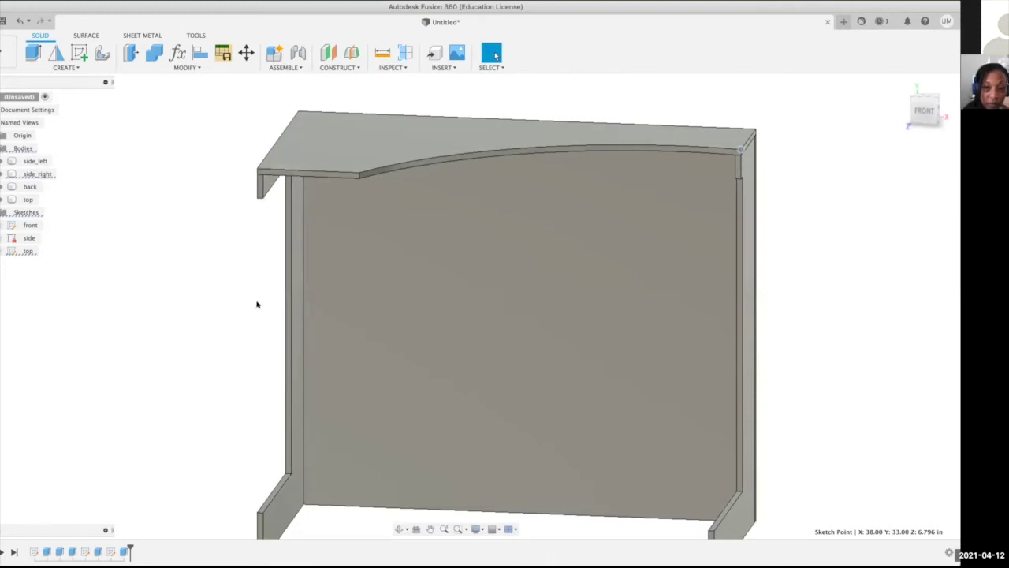
{"action": "left_click", "coordinate": [496, 375]}
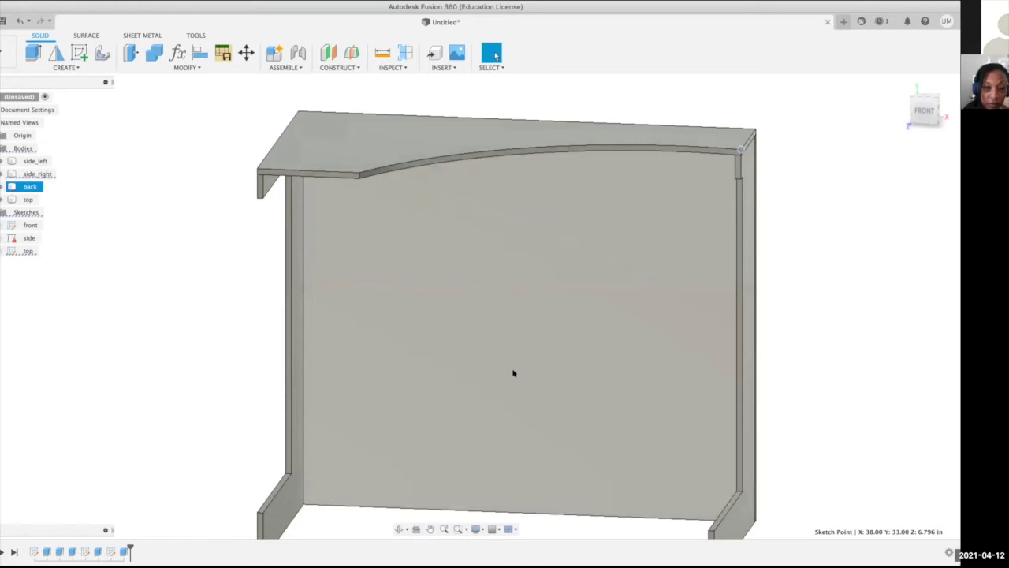
{"action": "scroll", "coordinate": [512, 373], "scroll_direction": "down", "scroll_amount": 3}
{"action": "left_click", "coordinate": [128, 534]}
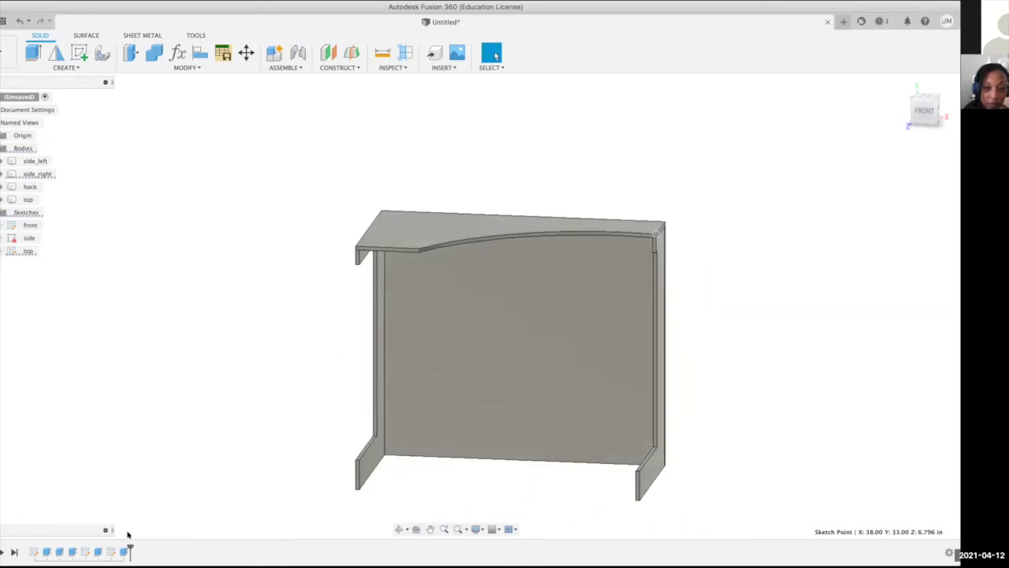
{"action": "left_click", "coordinate": [70, 552]}
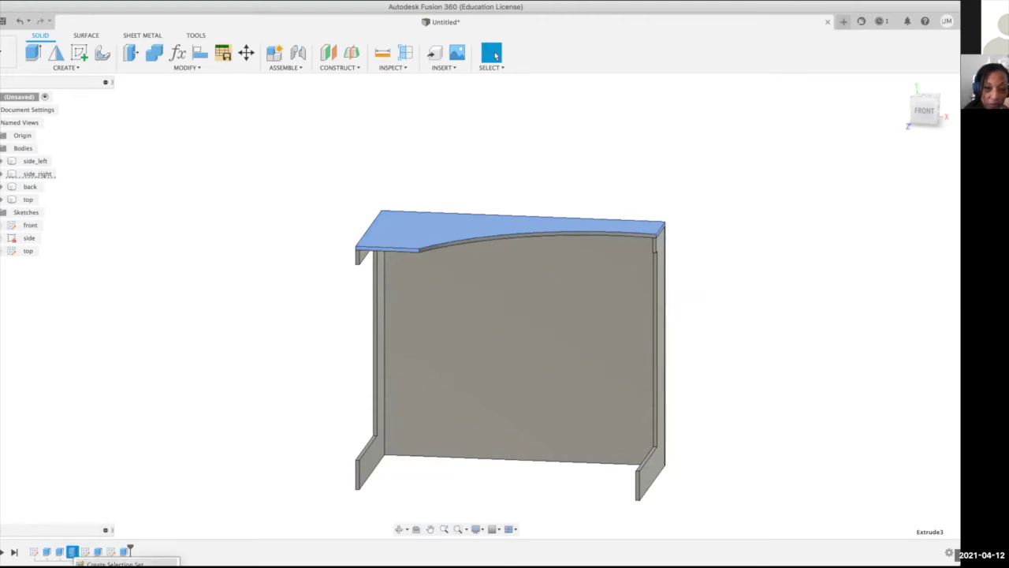
{"action": "left_click", "coordinate": [111, 565]}
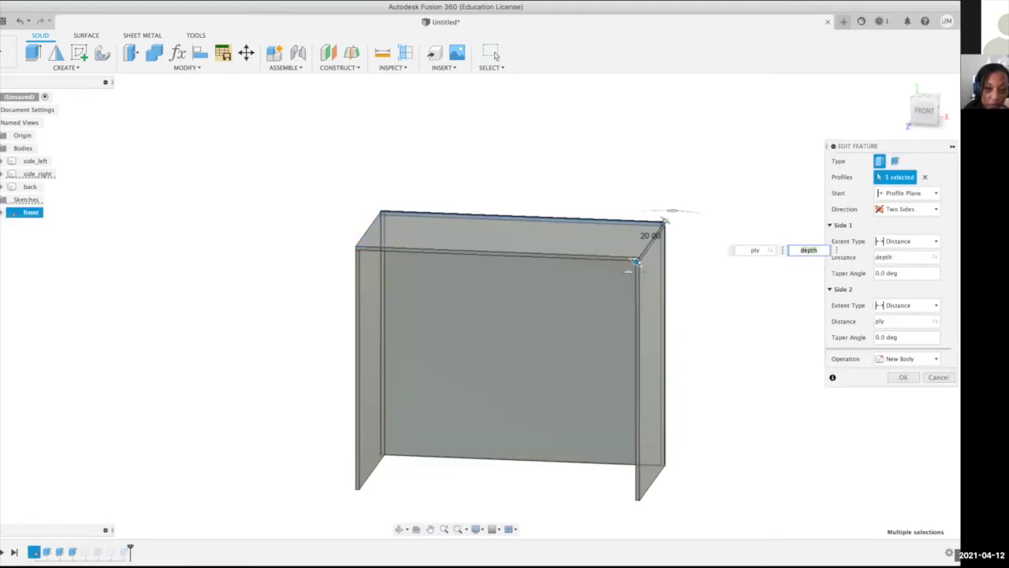
{"action": "left_click", "coordinate": [937, 376]}
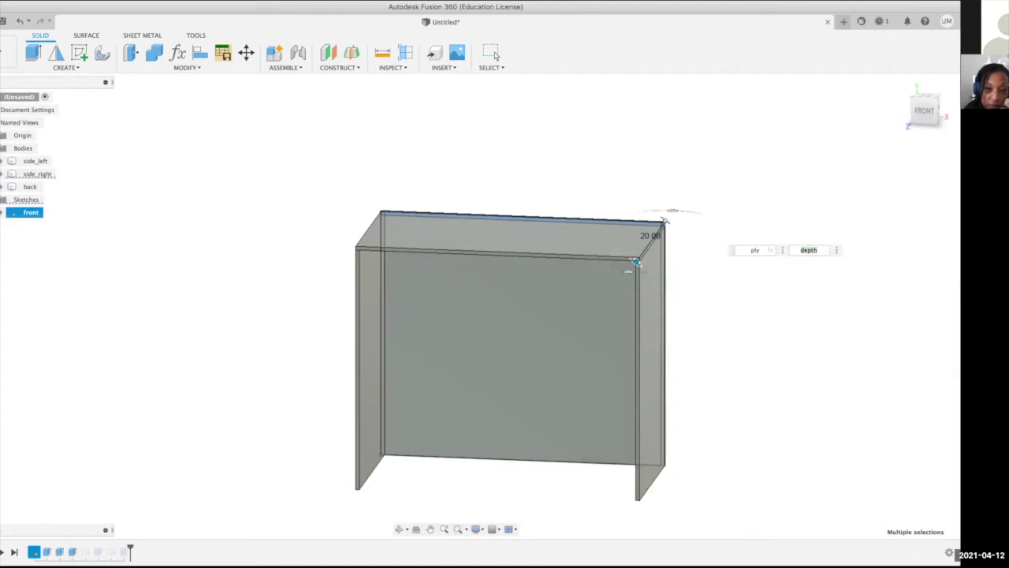
- Edit the side panel cut, replacing its To Object target with the right side panel's inner face so only that panel is cut
{"action": "right_click", "coordinate": [97, 552]}
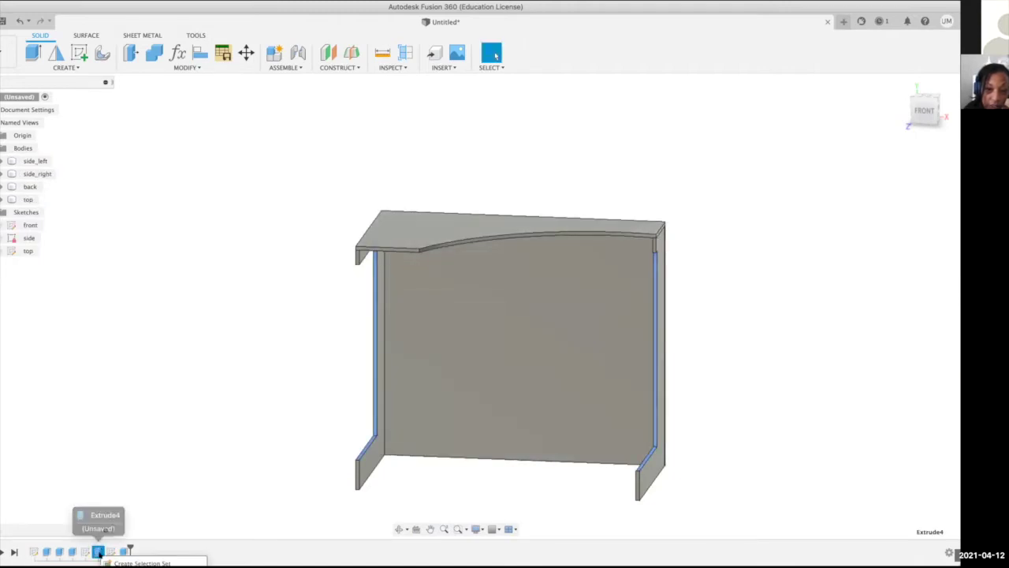
{"action": "left_click", "coordinate": [142, 566]}
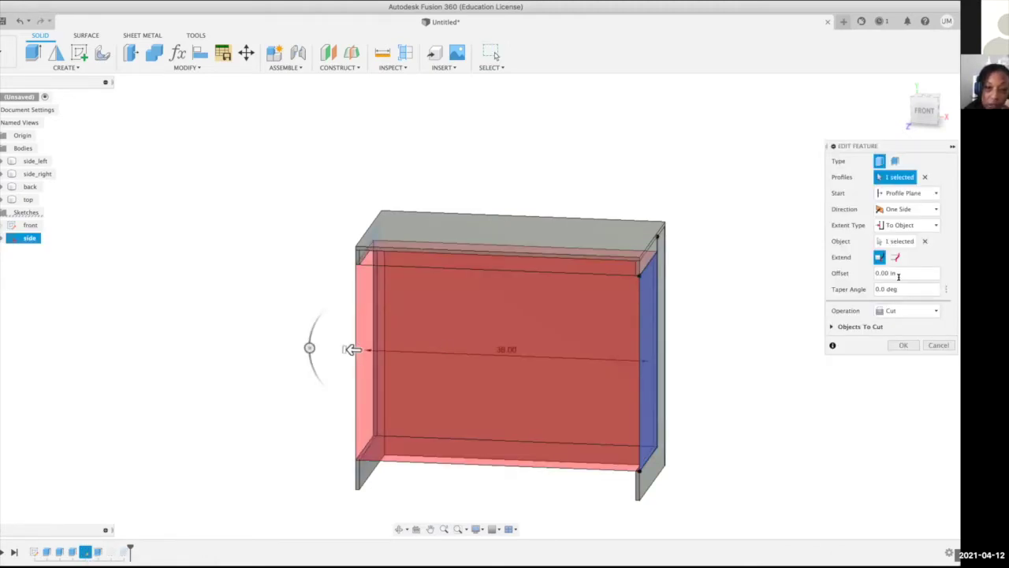
{"action": "left_click", "coordinate": [923, 240]}
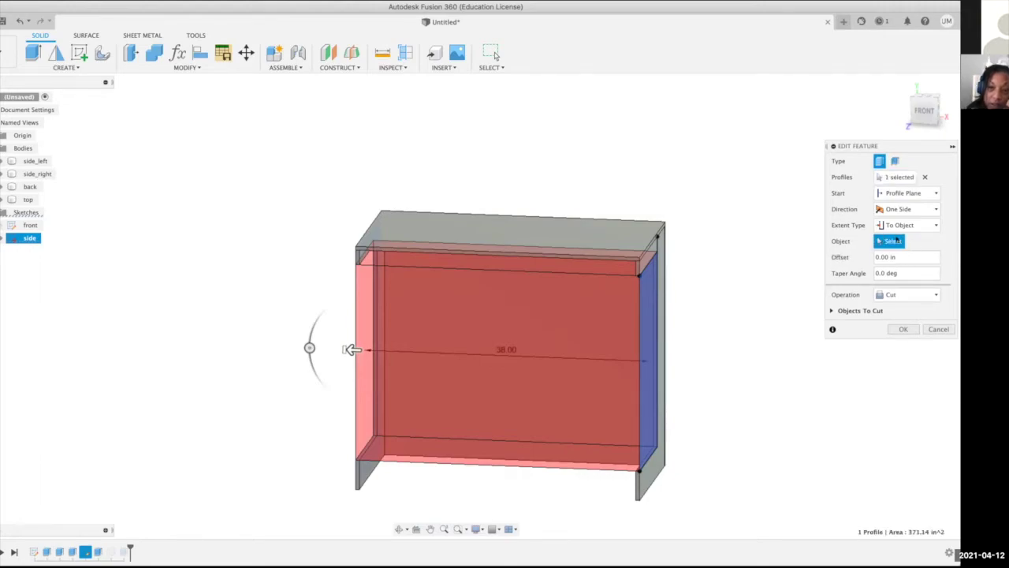
{"action": "middle_click_drag", "start_coordinate": [790, 402], "coordinate": [786, 406], "text": "shift"}
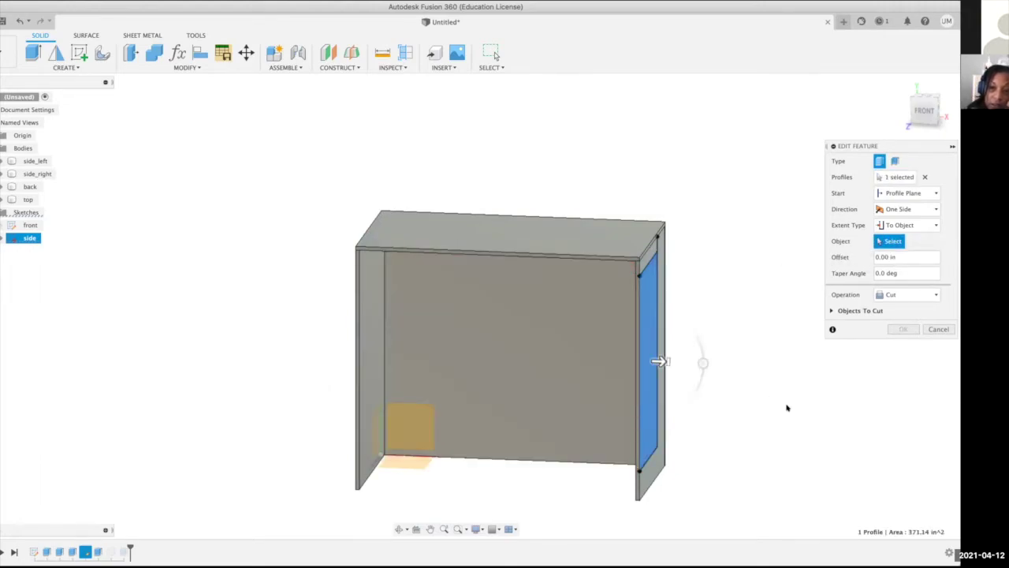
{"action": "left_click", "coordinate": [604, 359]}
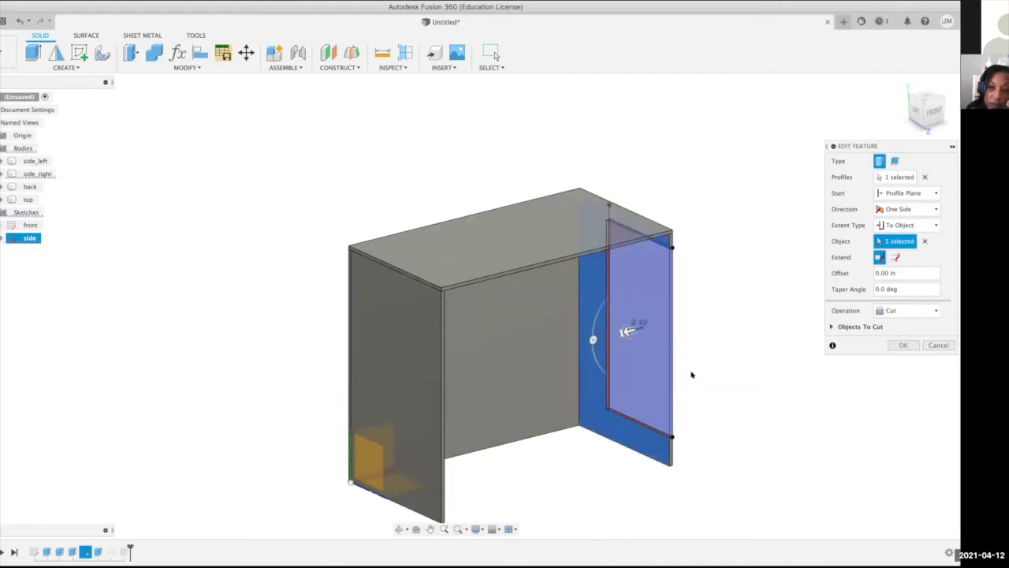
{"action": "left_click", "coordinate": [901, 347]}
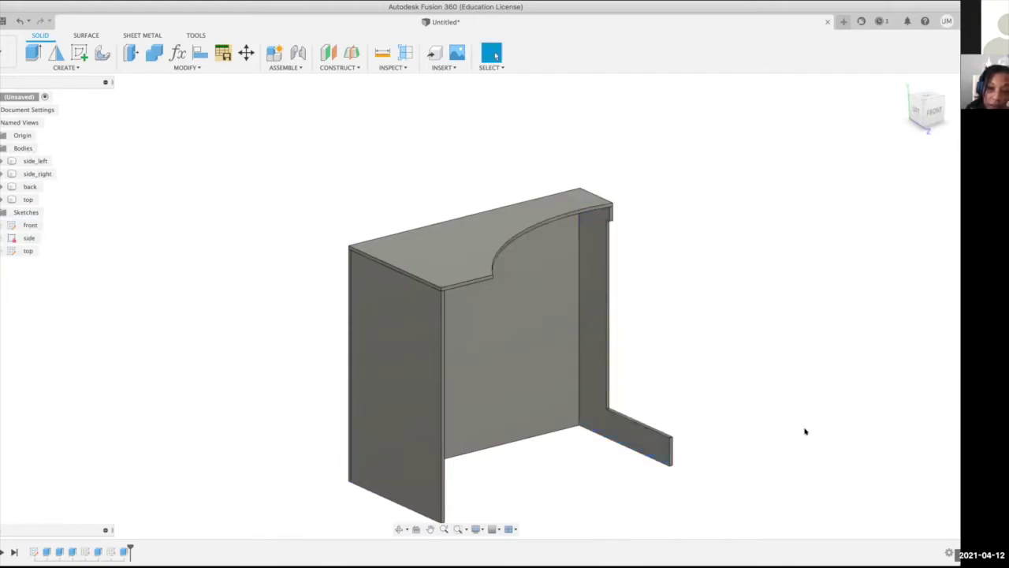
{"action": "middle_click_drag", "start_coordinate": [804, 426], "coordinate": [770, 444], "text": "shift"}
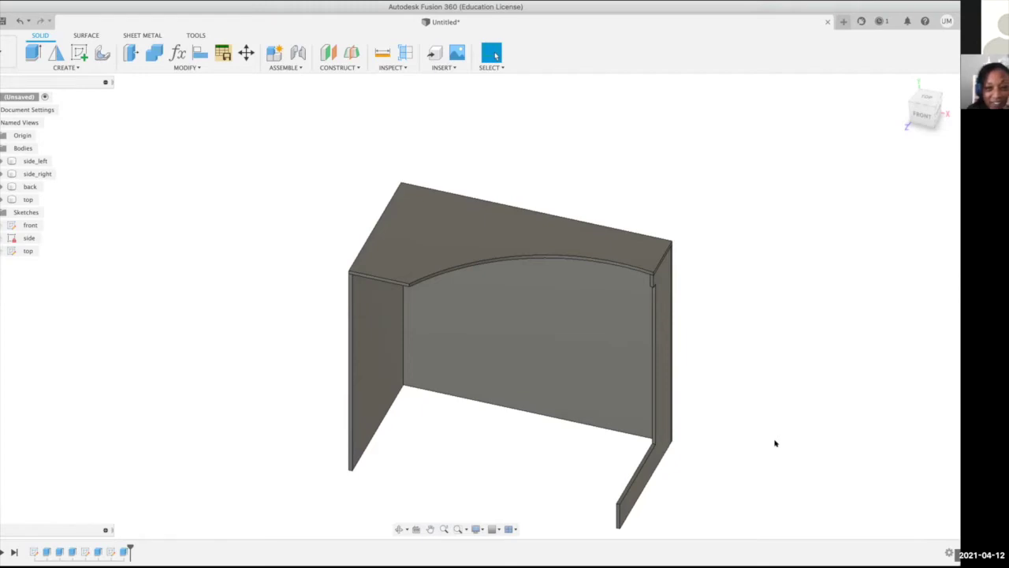
{"action": "middle_click_drag", "start_coordinate": [763, 421], "coordinate": [702, 438], "text": "shift"}
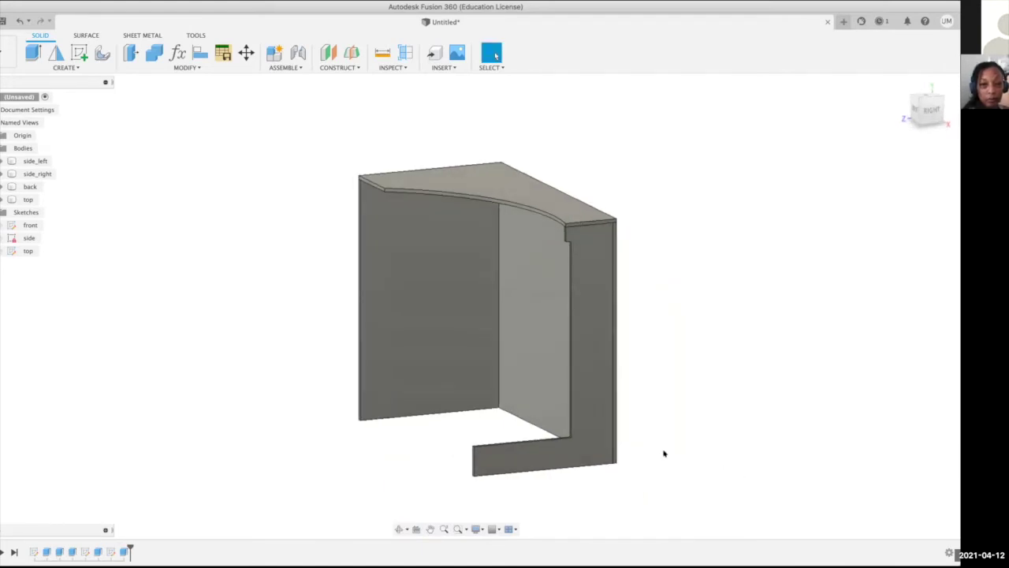
{"action": "left_click", "coordinate": [585, 424]}
{"action": "right_click", "coordinate": [587, 424]}
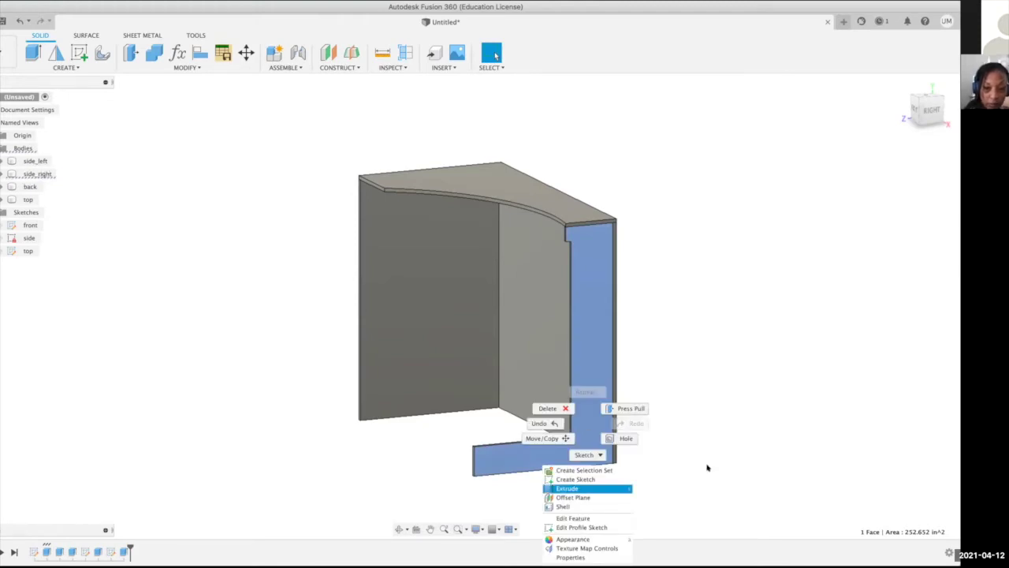
{"action": "left_click", "coordinate": [732, 465]}
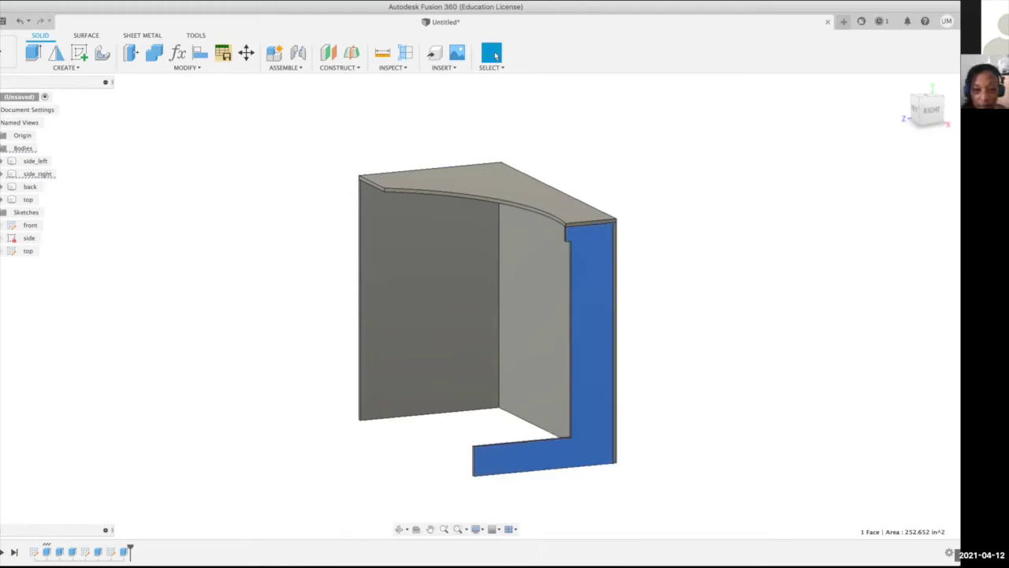
- Add a three-point arc spanning about 5.6 in to the side sketch, from the lower horizontal line to the bottom front corner, and finish the sketch
{"action": "left_click", "coordinate": [84, 551]}
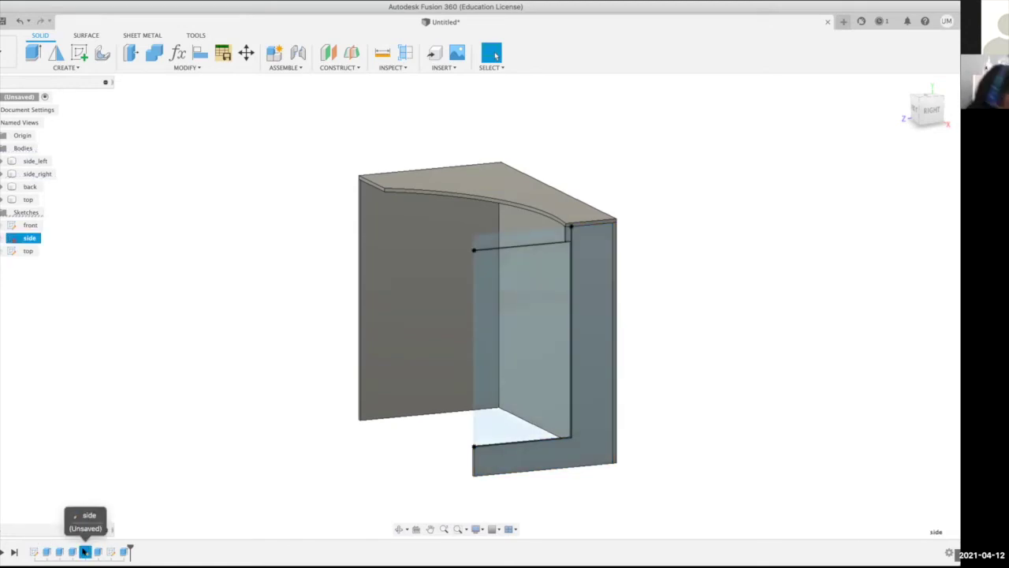
{"action": "right_click", "coordinate": [84, 551]}
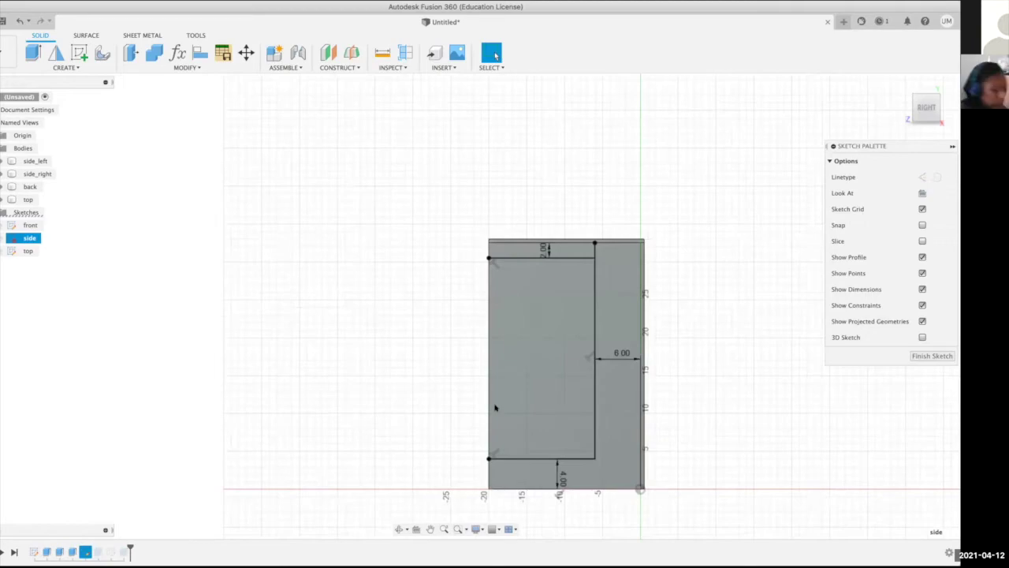
{"action": "scroll", "coordinate": [495, 407], "scroll_direction": "down", "scroll_amount": 3}
{"action": "scroll", "coordinate": [494, 407], "scroll_direction": "up", "scroll_amount": 3}
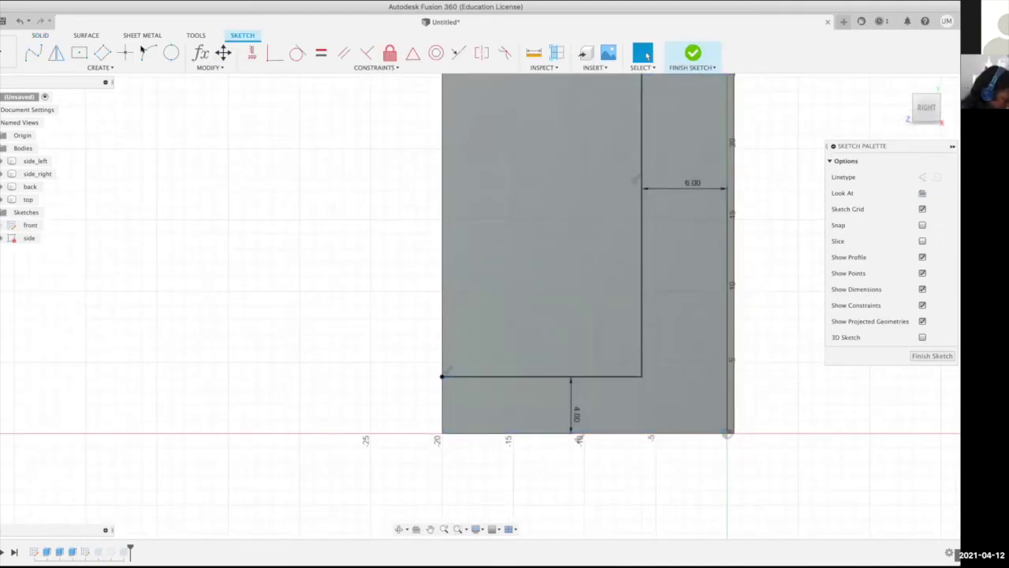
{"action": "key", "text": "a"}
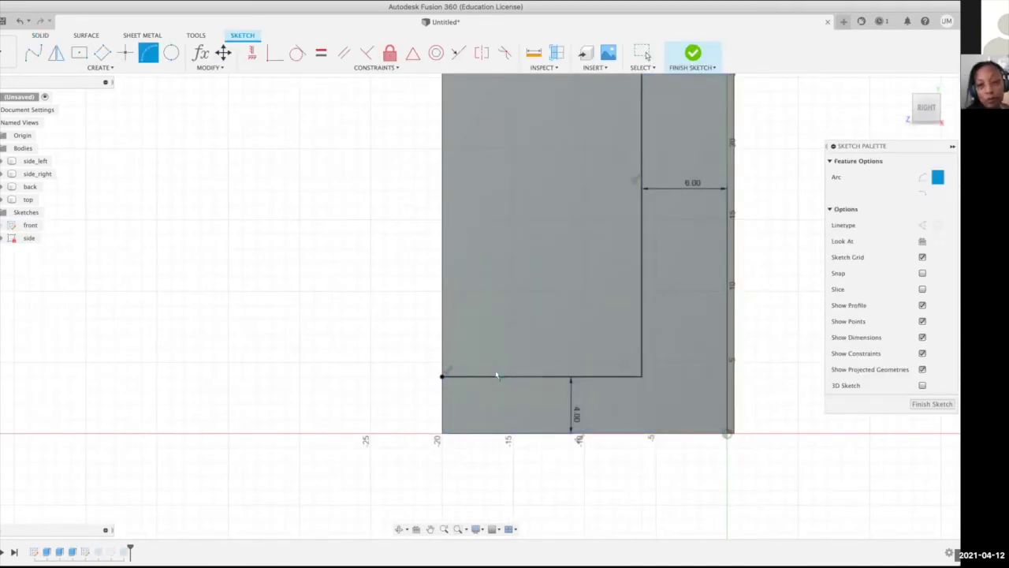
{"action": "left_click", "coordinate": [441, 376]}
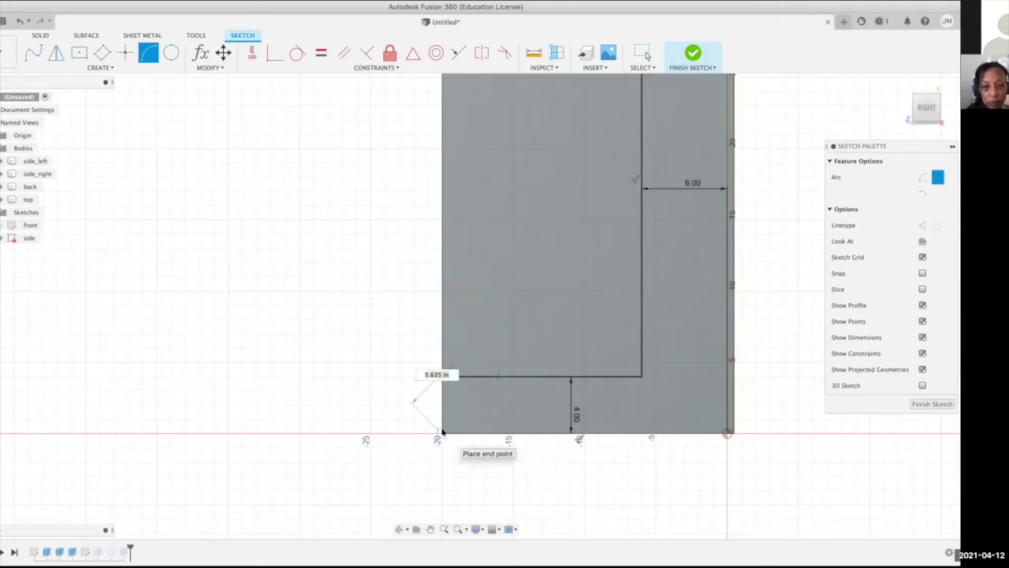
{"action": "left_click", "coordinate": [441, 432]}
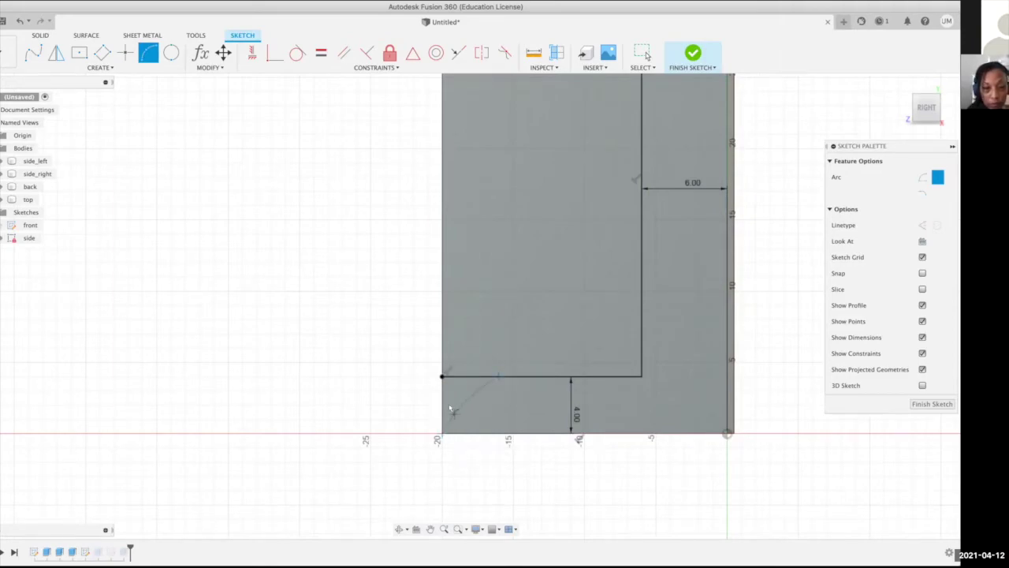
{"action": "left_click", "coordinate": [451, 399]}
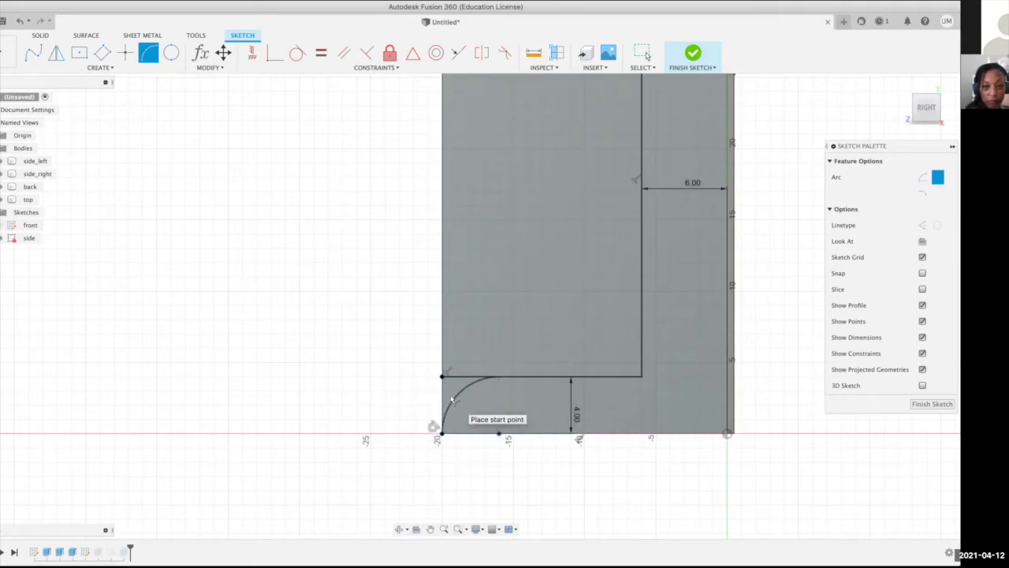
{"action": "left_click", "coordinate": [924, 405]}
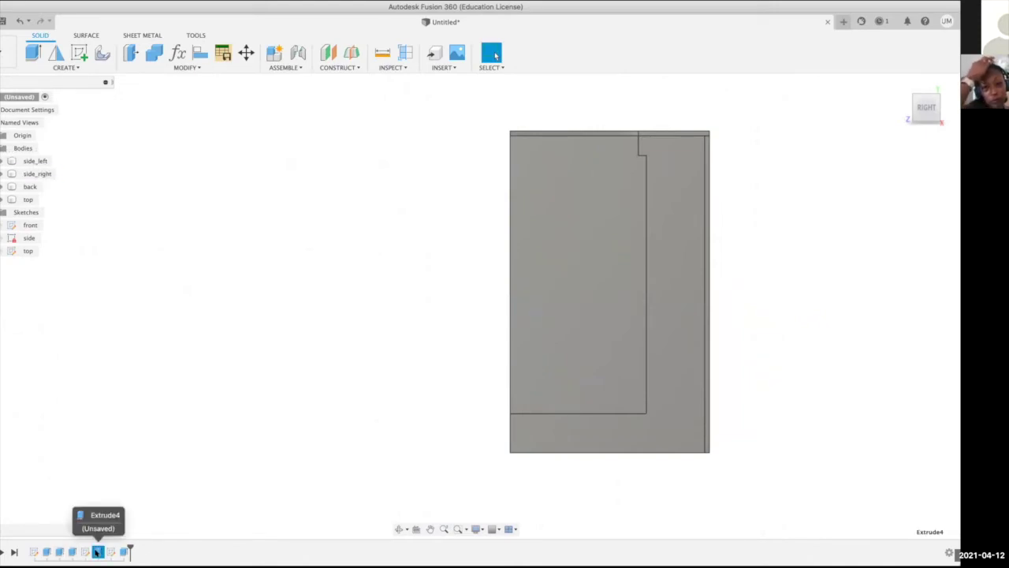
- Edit the side panel cut to include the small corner profile outside the new arc, rounding the lower arm's front end
{"action": "right_click", "coordinate": [97, 552]}
{"action": "left_click", "coordinate": [140, 566]}
{"action": "left_click", "coordinate": [515, 426]}
{"action": "left_click", "coordinate": [912, 346]}
{"action": "scroll", "coordinate": [825, 443], "scroll_direction": "down", "scroll_amount": 3}
{"action": "middle_click_drag", "start_coordinate": [824, 443], "coordinate": [841, 470], "text": "shift"}
{"action": "middle_click_drag", "start_coordinate": [856, 430], "coordinate": [830, 433]}
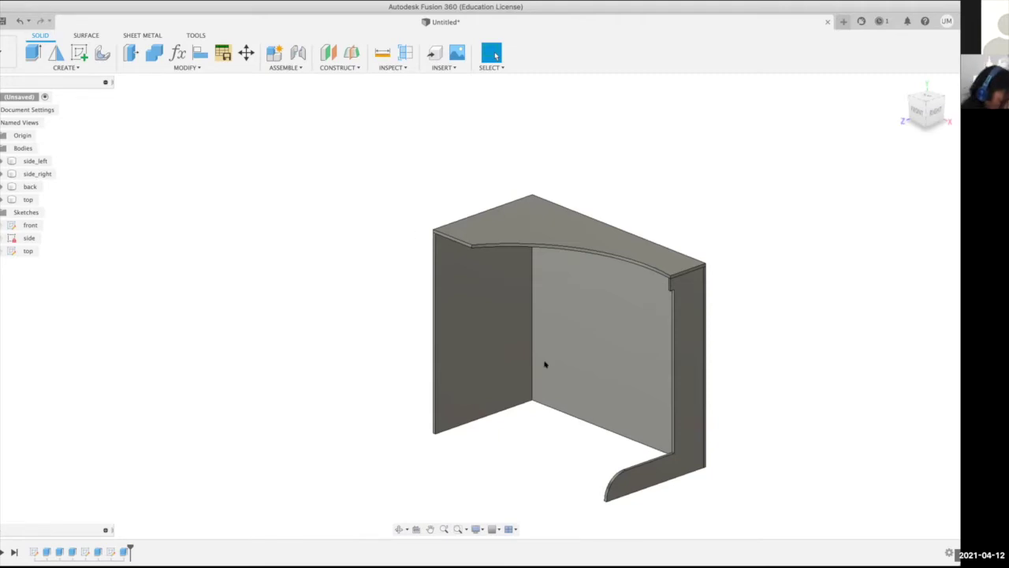
{"action": "left_click", "coordinate": [600, 297]}
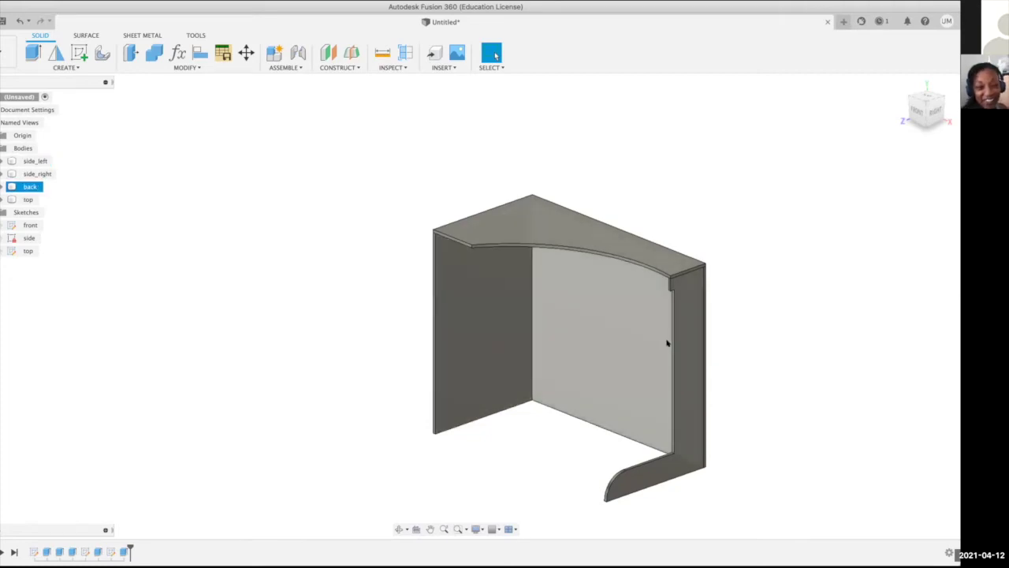
{"action": "left_click", "coordinate": [596, 248]}
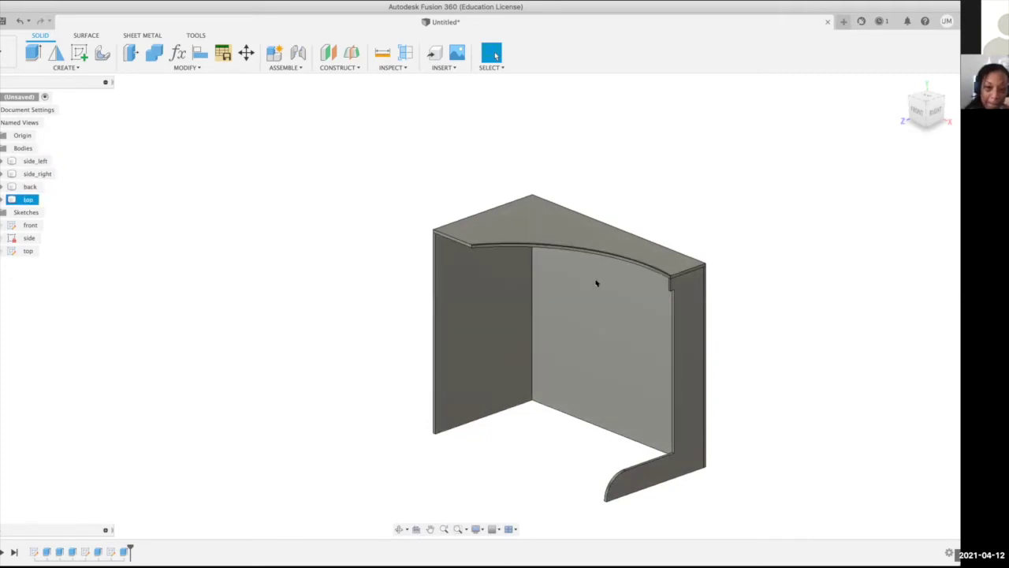
{"action": "left_click", "coordinate": [597, 351]}
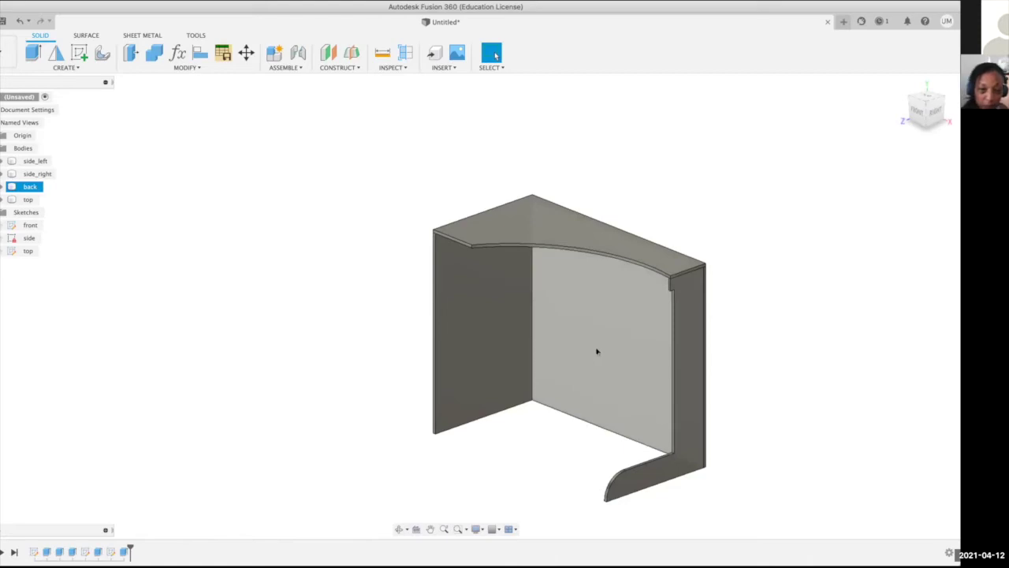
{"action": "left_click", "coordinate": [812, 412]}
- Start a new sketch on the outer face of the back panel
{"action": "middle_click_drag", "start_coordinate": [834, 446], "coordinate": [699, 434], "text": "shift"}
{"action": "left_click", "coordinate": [589, 391]}
{"action": "left_click", "coordinate": [143, 98]}
{"action": "left_click", "coordinate": [323, 348]}
{"action": "left_click", "coordinate": [533, 339]}
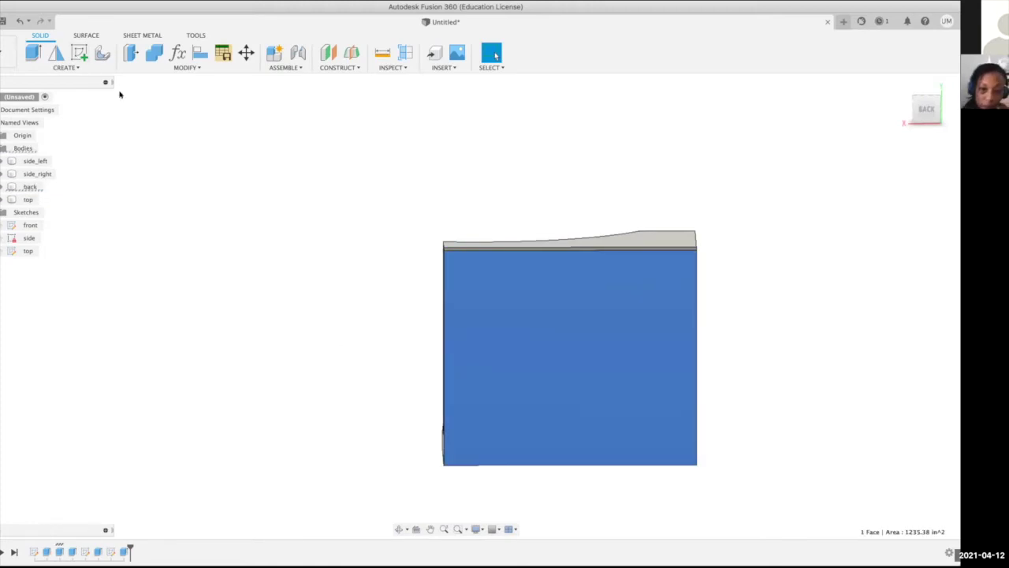
{"action": "left_click", "coordinate": [78, 53]}
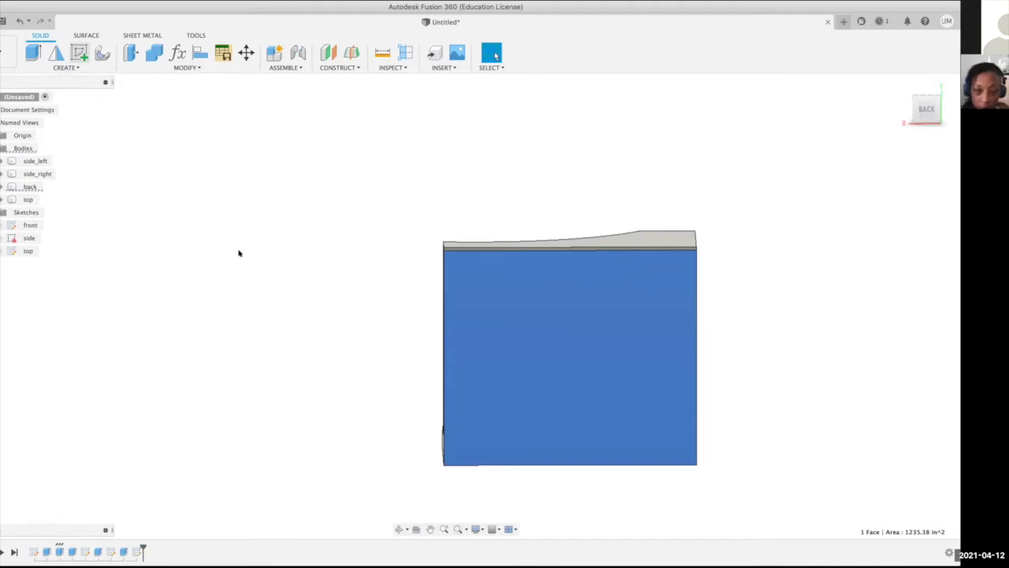
{"action": "left_click", "coordinate": [462, 388]}
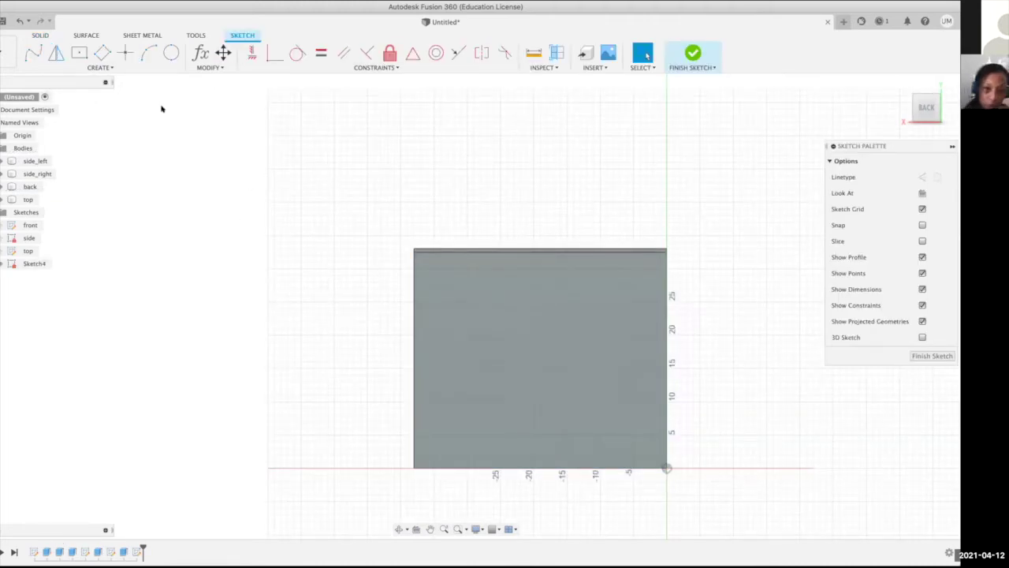
- Draw two horizontal lines across the full width of the back panel, one in its upper part and one in its lower part
{"action": "left_click", "coordinate": [88, 68]}
{"action": "key", "text": "l"}
{"action": "left_click", "coordinate": [410, 315]}
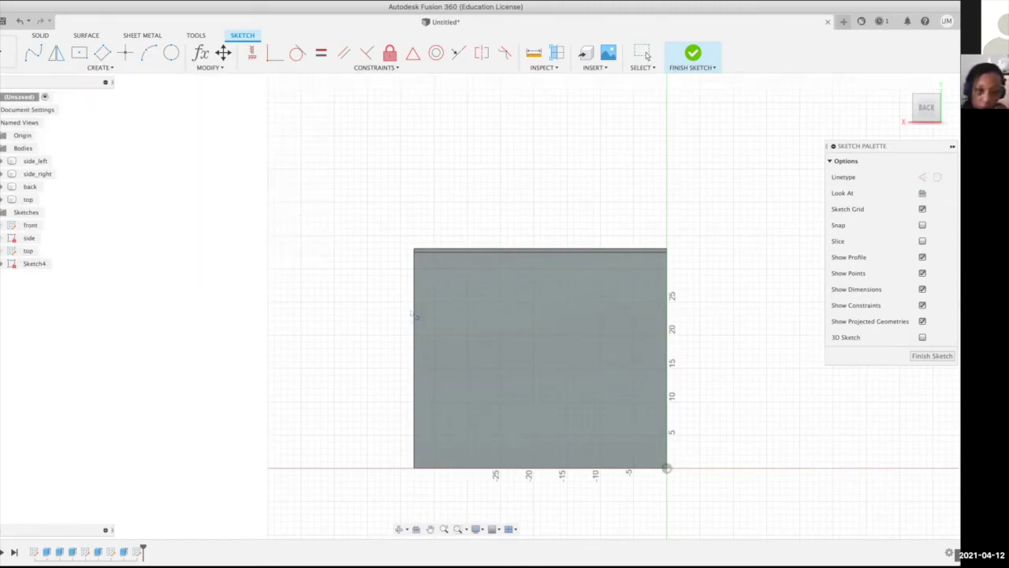
{"action": "double_click", "coordinate": [667, 311]}
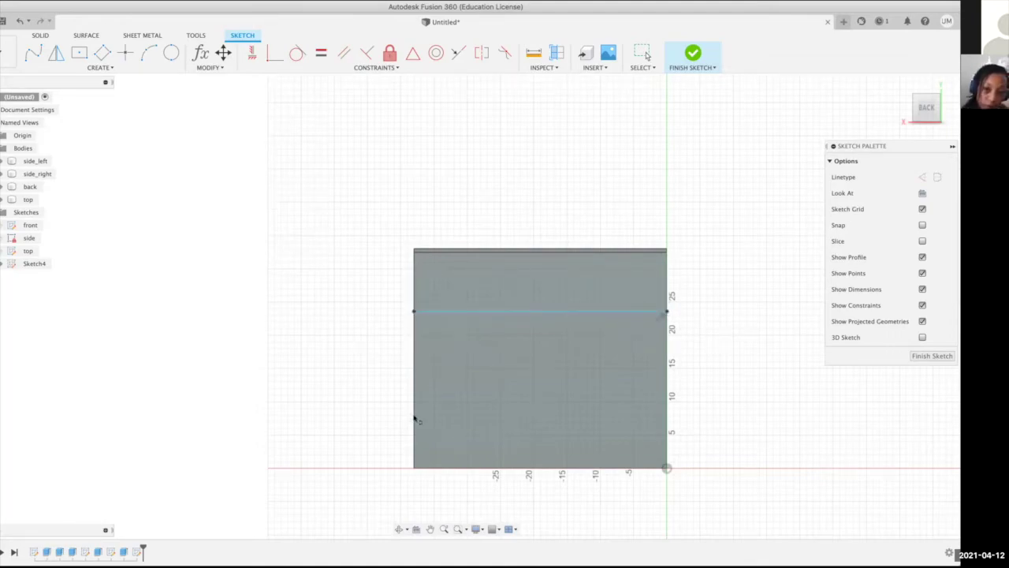
{"action": "left_click", "coordinate": [414, 417]}
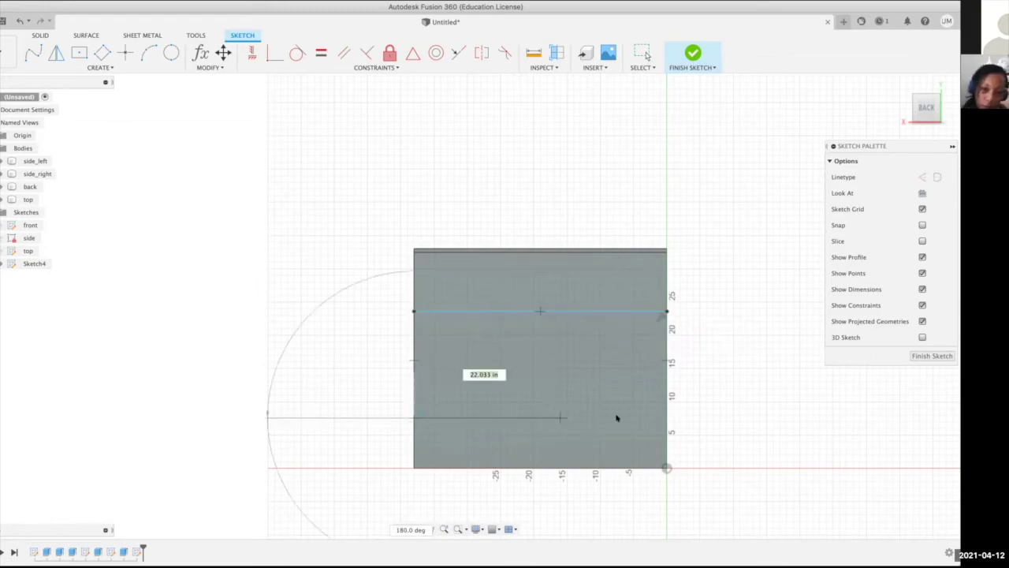
{"action": "double_click", "coordinate": [667, 417]}
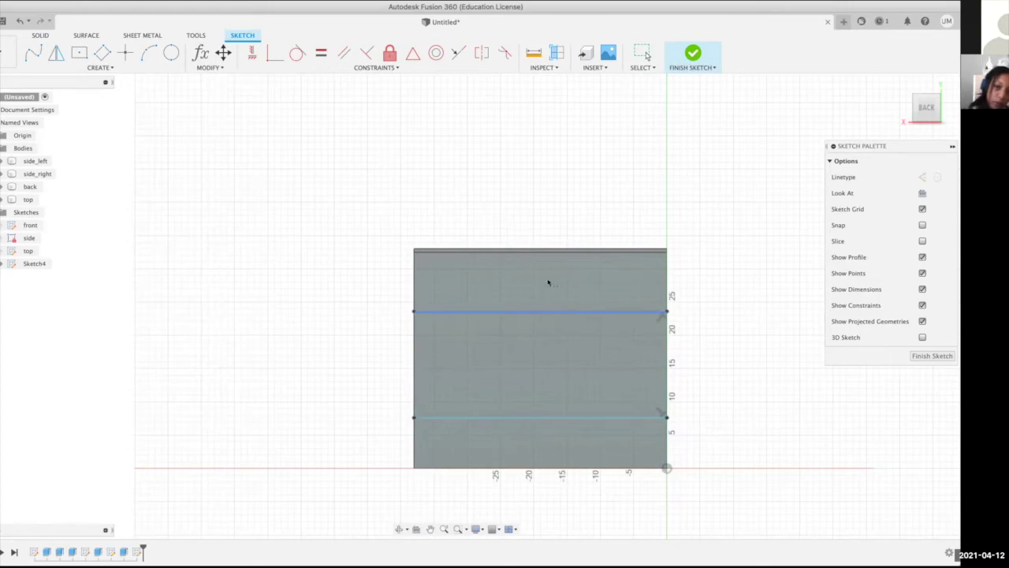
- Dimension the upper line 8 in below the back panel's top edge
{"action": "left_click", "coordinate": [551, 253]}
{"action": "key", "text": "d"}
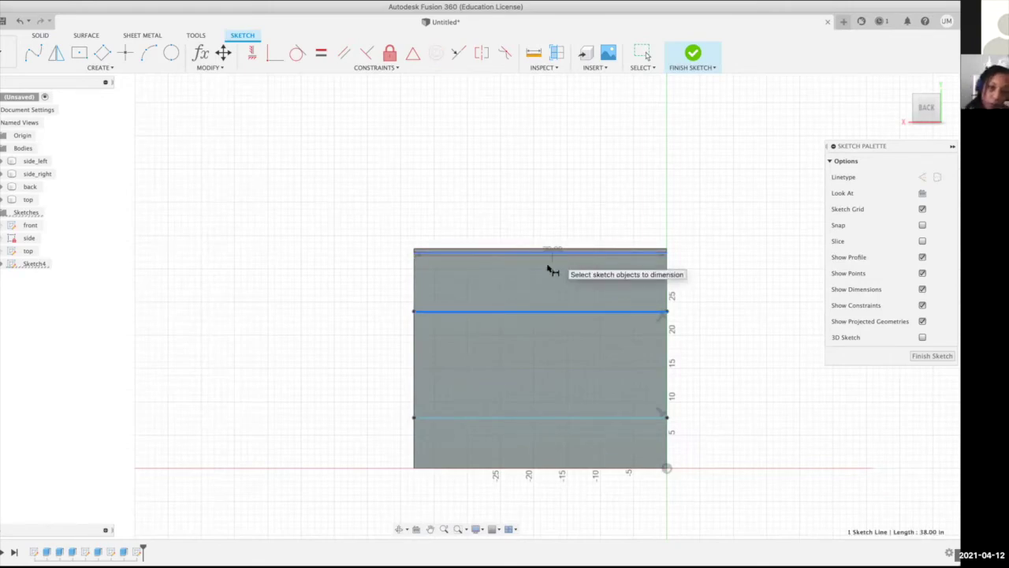
{"action": "left_click", "coordinate": [547, 272]}
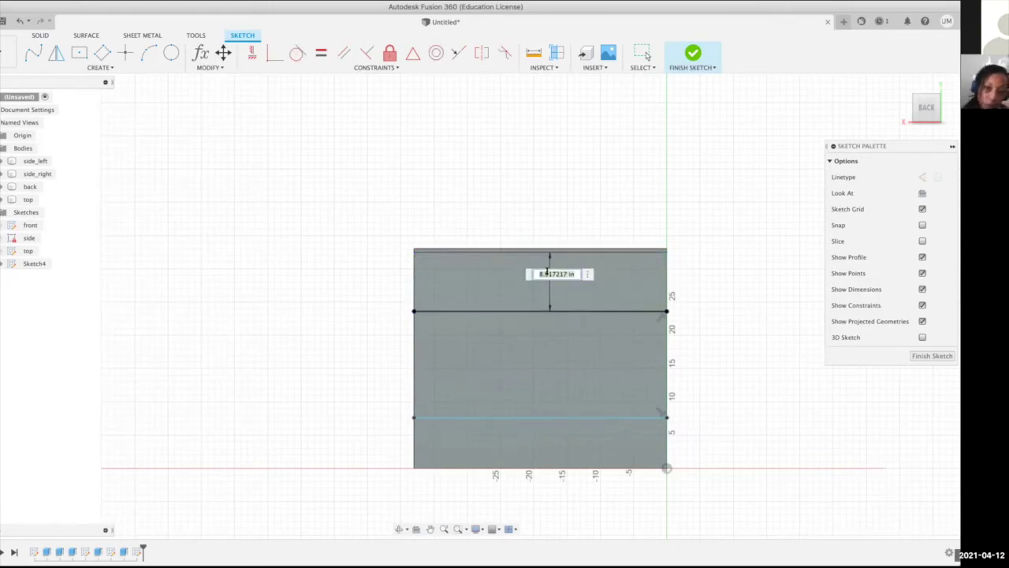
{"action": "type", "text": "8"}
{"action": "key", "text": "Return"}
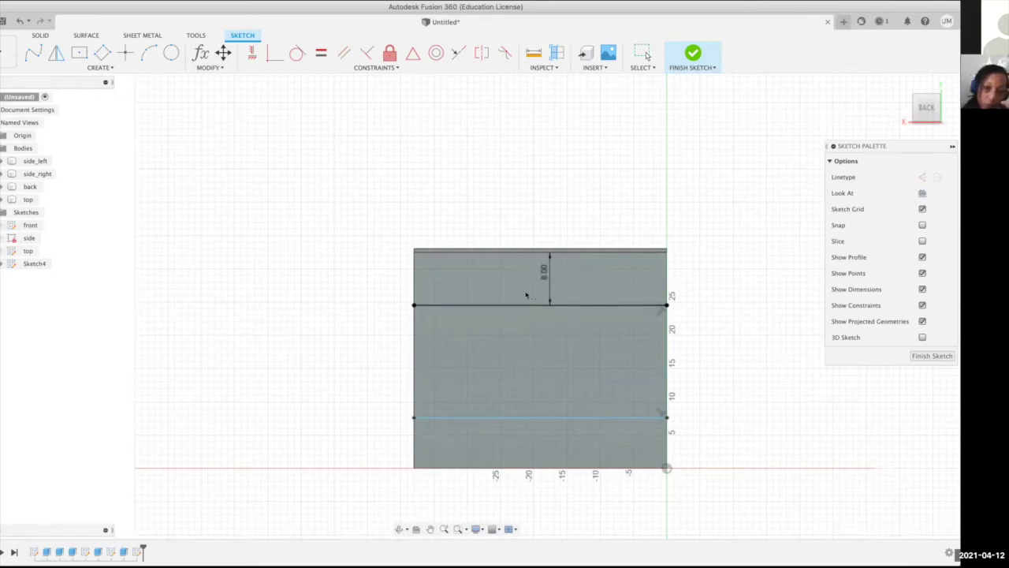
- Dimension the lower line 4 in above the back panel's bottom edge and finish the sketch
{"action": "left_click", "coordinate": [553, 417]}
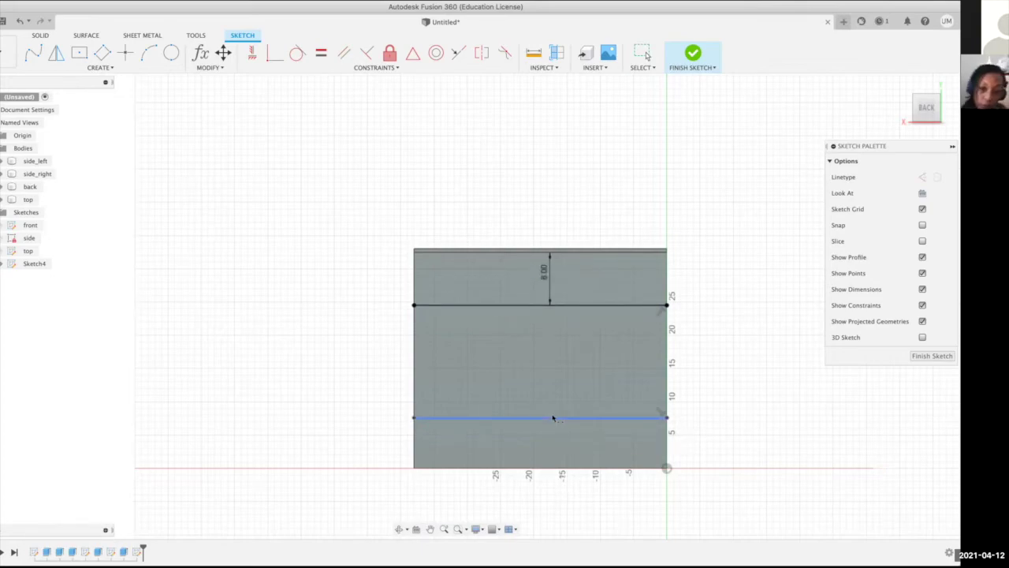
{"action": "left_click", "coordinate": [549, 466]}
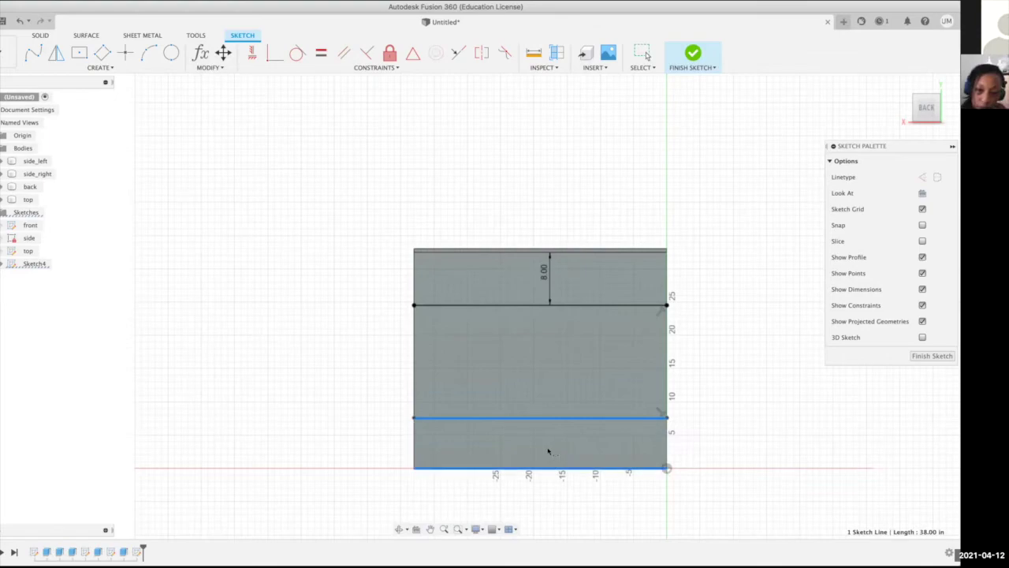
{"action": "left_click", "coordinate": [548, 449]}
{"action": "type", "text": "4"}
{"action": "key", "text": "Return"}
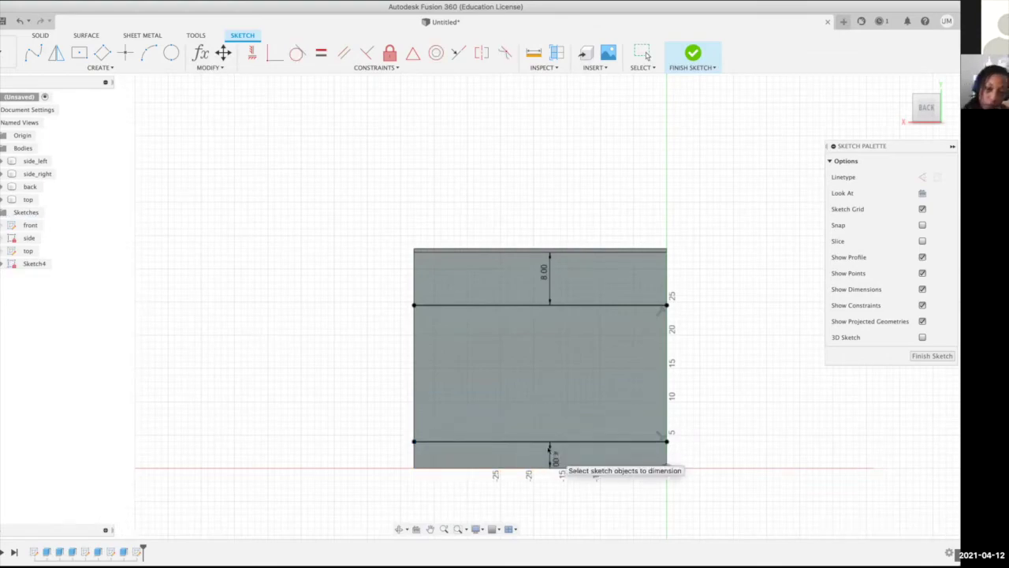
{"action": "left_click", "coordinate": [920, 357]}
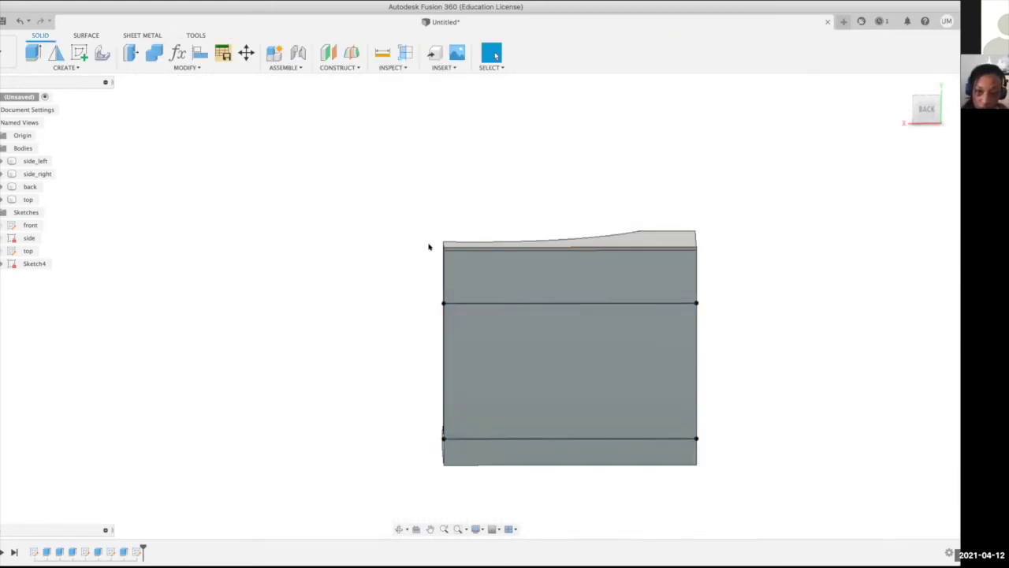
- Extrude the middle profile between the two lines as a cut To Object, up to the back panel's inner face, leaving two rails
{"action": "key", "text": "e"}
{"action": "left_click", "coordinate": [547, 371]}
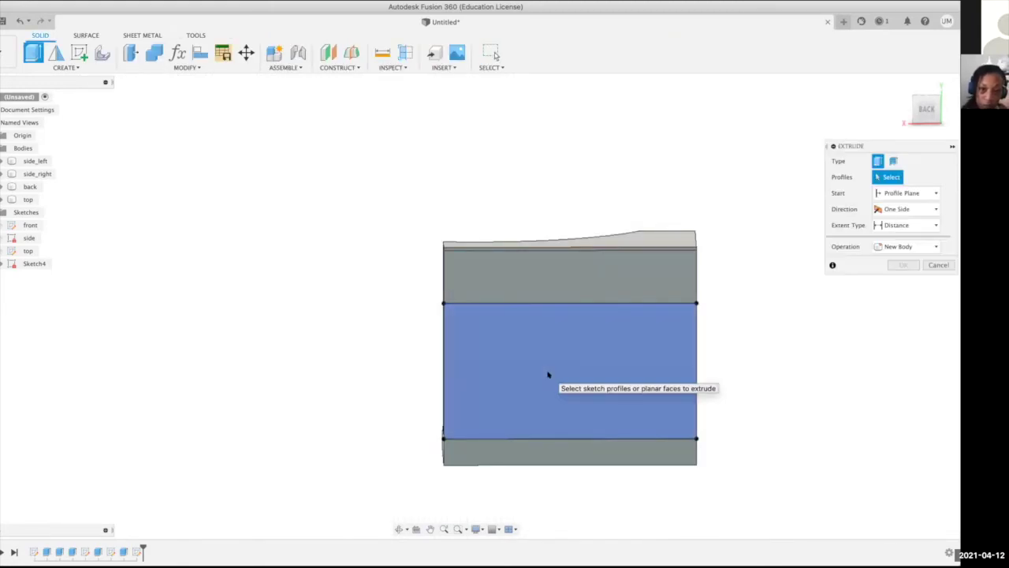
{"action": "left_click", "coordinate": [906, 225]}
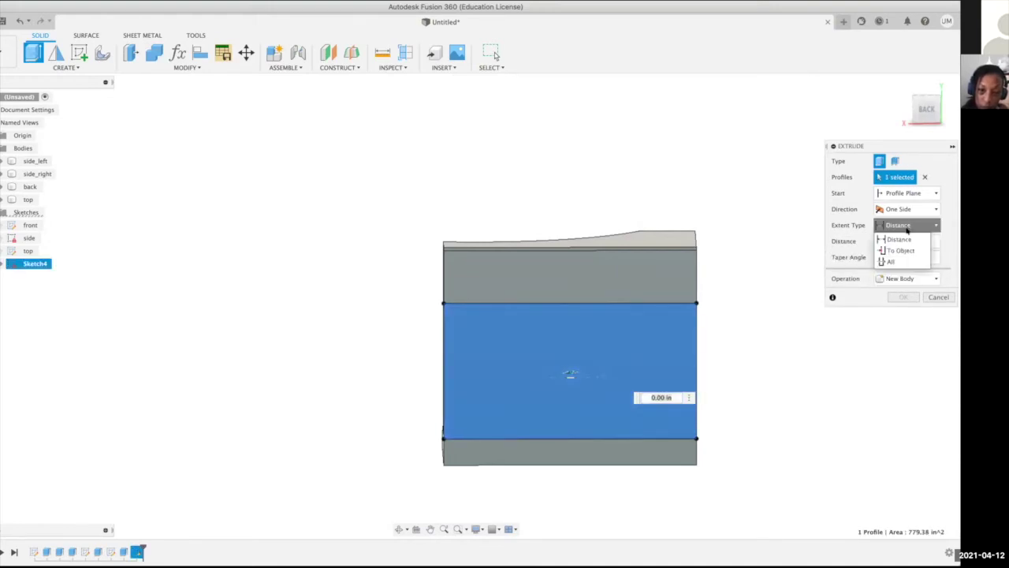
{"action": "left_click", "coordinate": [901, 251]}
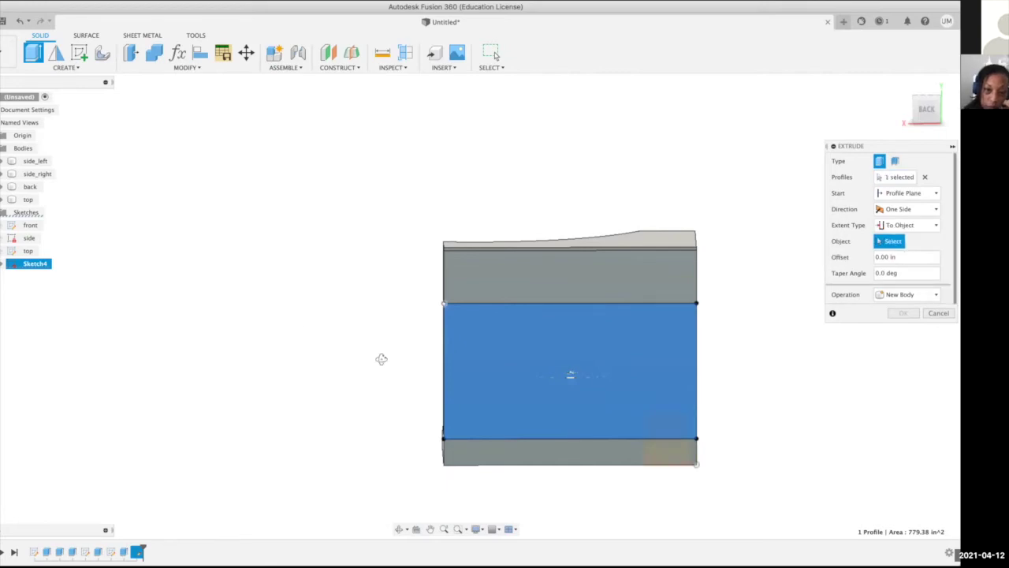
{"action": "middle_click_drag", "start_coordinate": [381, 359], "coordinate": [501, 372], "text": "shift"}
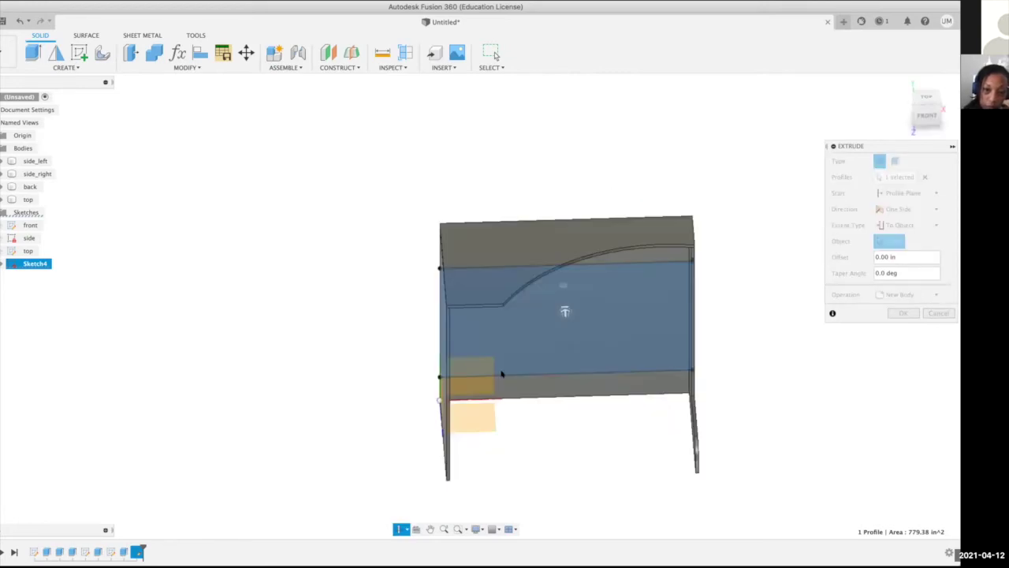
{"action": "left_click", "coordinate": [539, 390]}
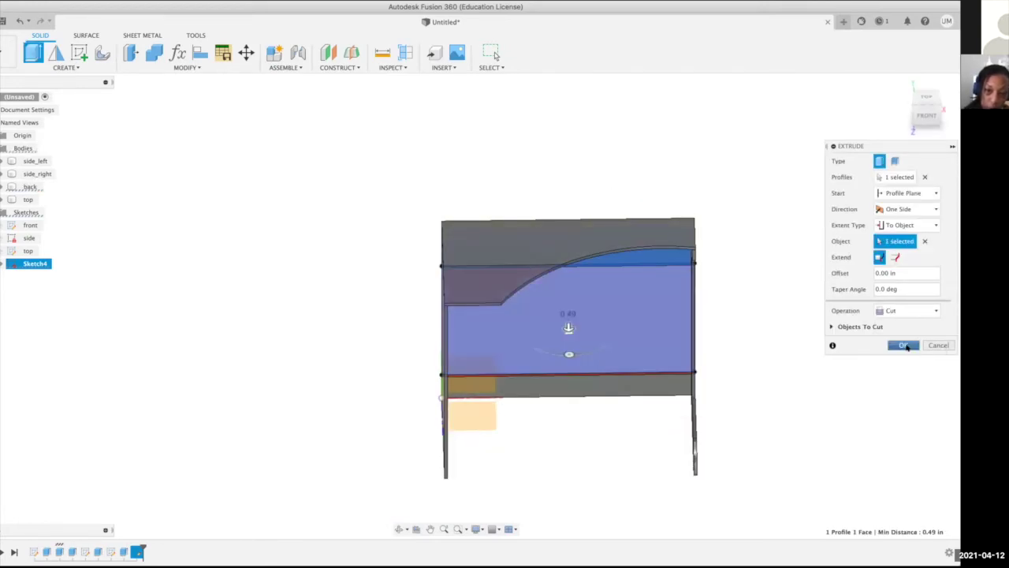
{"action": "key", "text": "Return"}
{"action": "scroll", "coordinate": [796, 390], "scroll_direction": "down", "scroll_amount": 3}
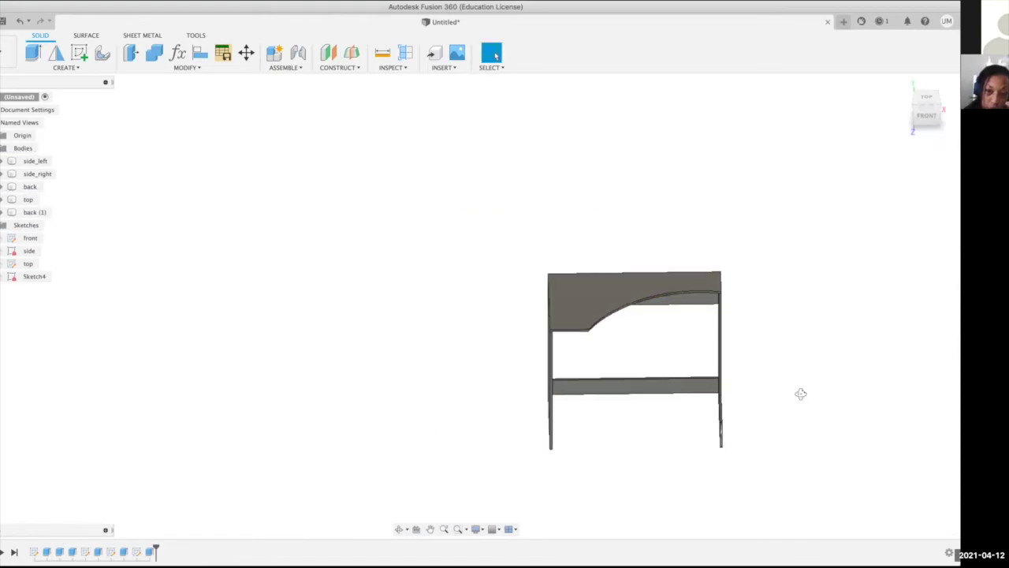
{"action": "middle_click_drag", "start_coordinate": [801, 393], "coordinate": [797, 386], "text": "shift"}
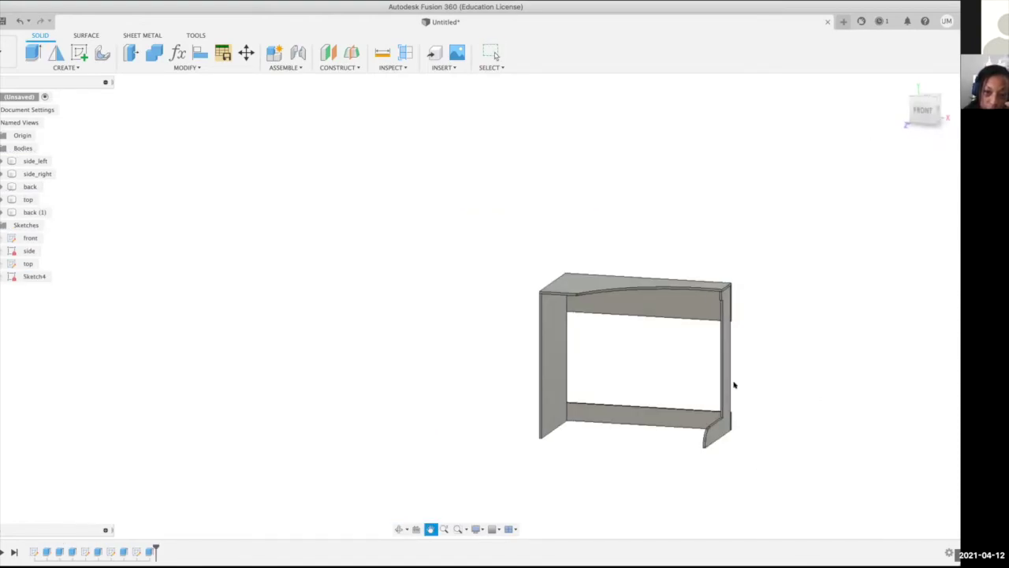
{"action": "middle_click_drag", "start_coordinate": [693, 389], "coordinate": [599, 341], "text": "shift"}
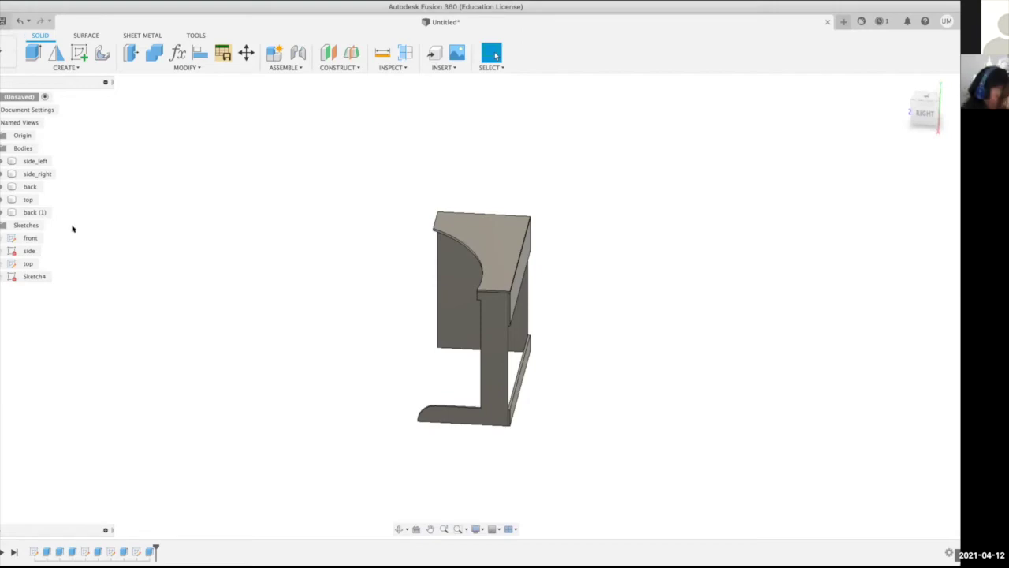
- Start saving the design and create a new folder with the person's name inside the project's 2021 folder as the location
{"action": "key", "text": "ctrl+s"}
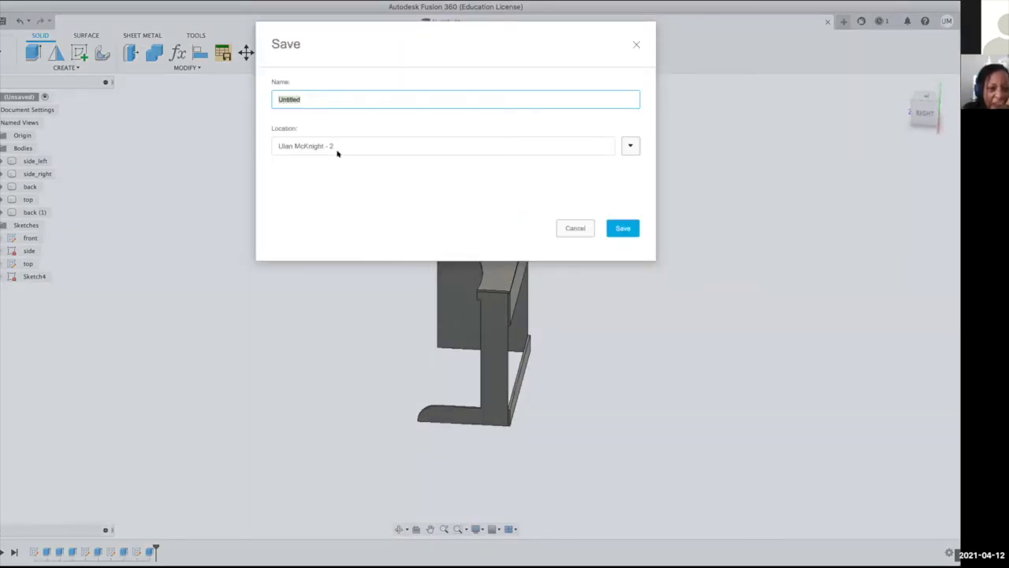
{"action": "left_click", "coordinate": [630, 145]}
{"action": "double_click", "coordinate": [435, 332]}
{"action": "left_click", "coordinate": [436, 335]}
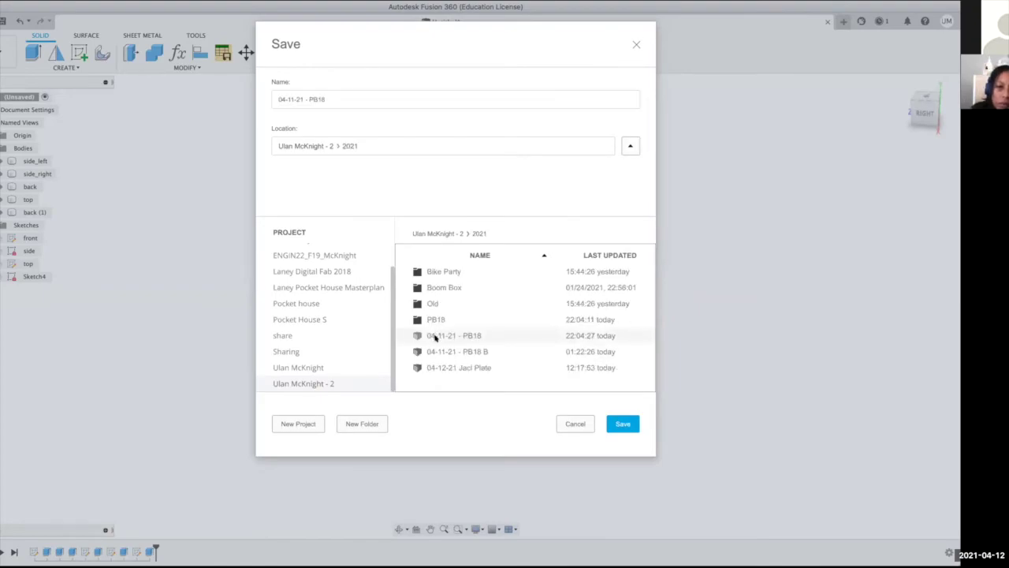
{"action": "left_click", "coordinate": [356, 424]}
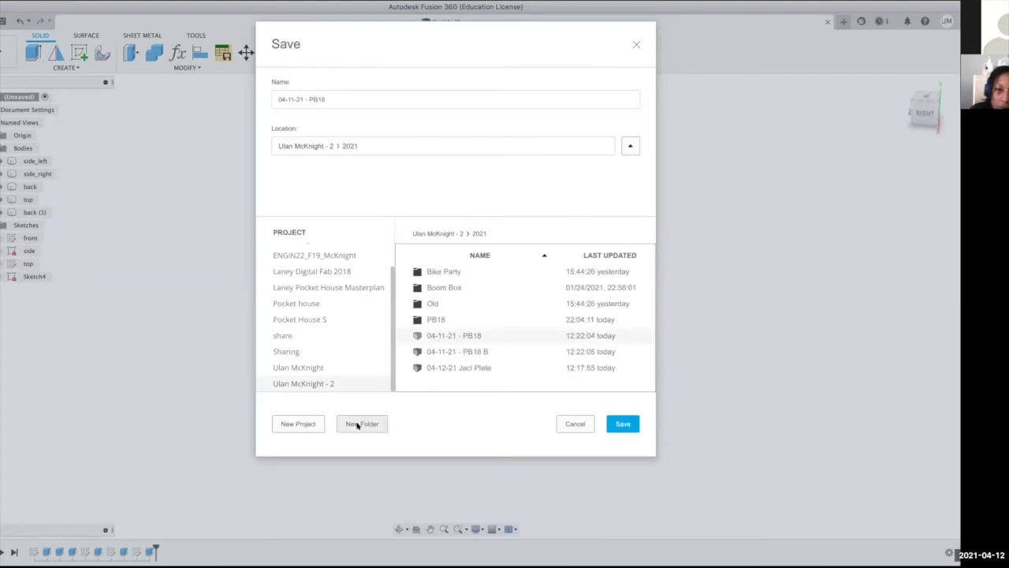
{"action": "type", "text": "Mianta"}
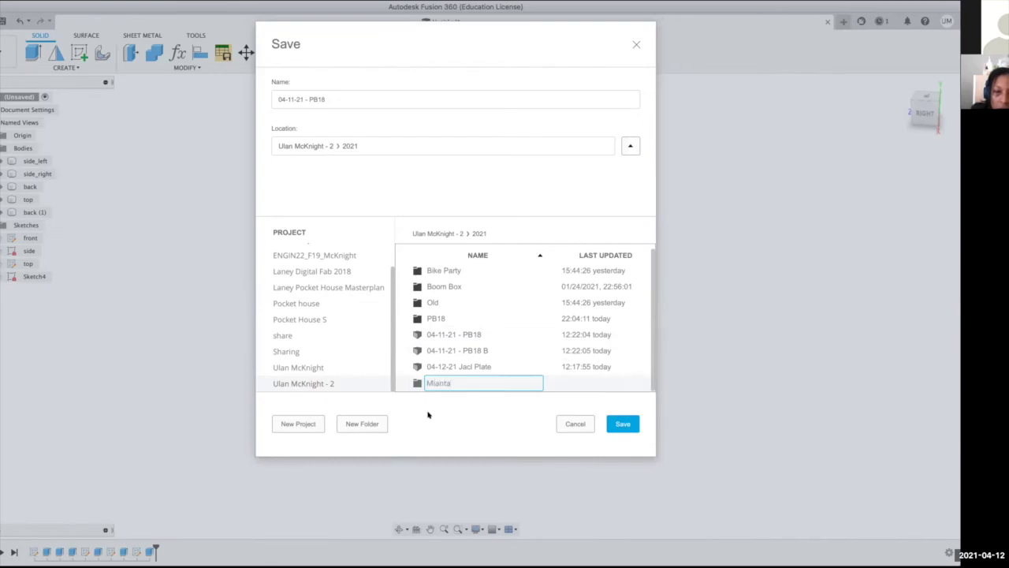
{"action": "key", "text": "Return"}
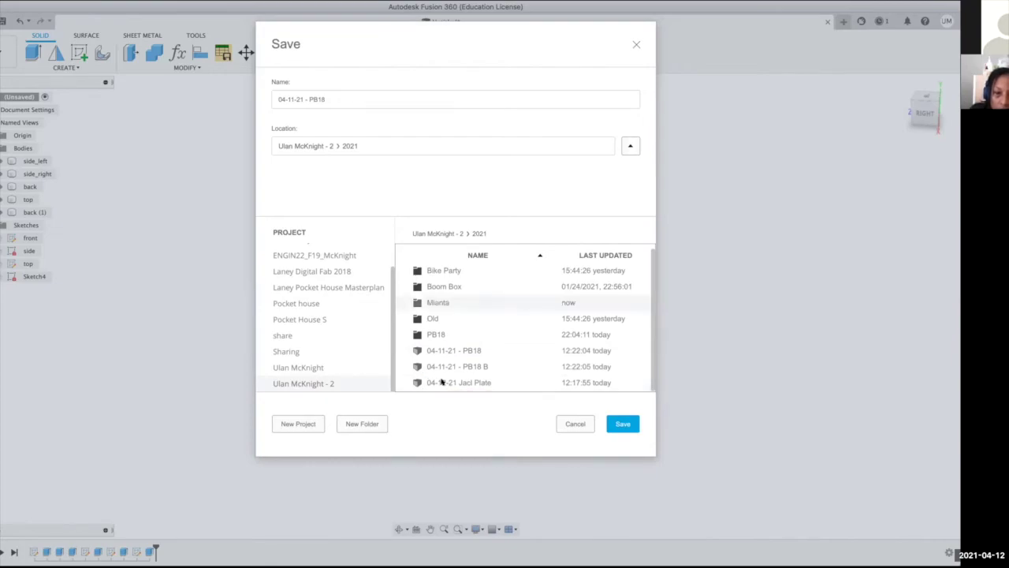
{"action": "double_click", "coordinate": [417, 303]}
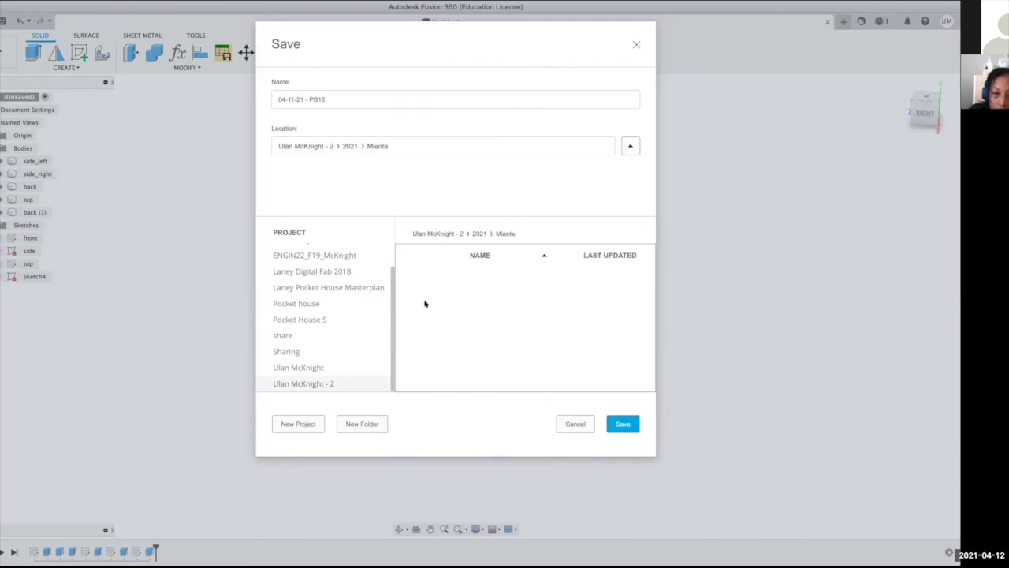
- Name the design "desk 04-12-121" and save it in the new folder
{"action": "left_click", "coordinate": [332, 99]}
{"action": "type", "text": "de"}
{"action": "key", "text": "BackSpace"}
{"action": "type", "text": "sk"}
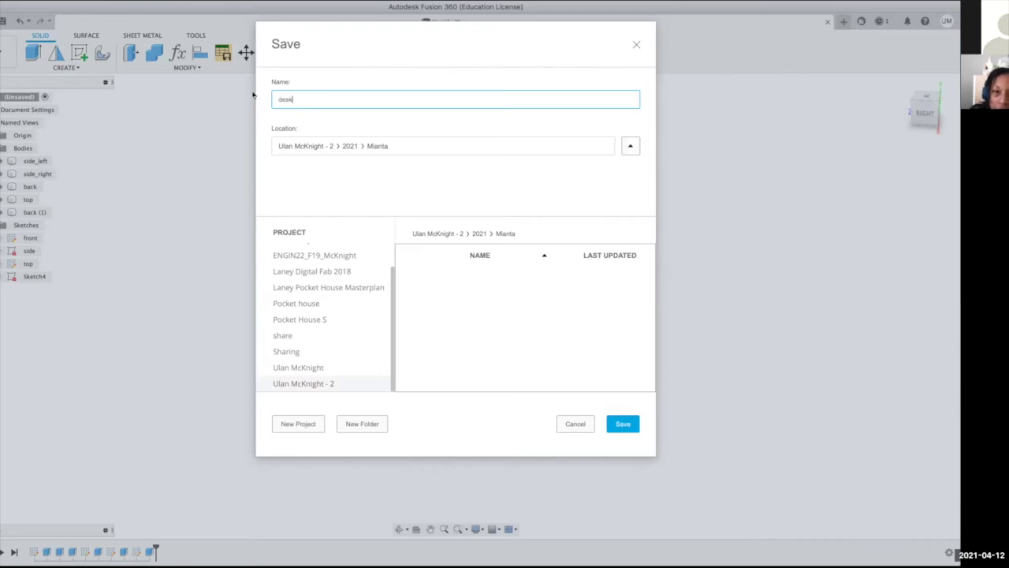
{"action": "type", "text": " 1"}
{"action": "type", "text": "-12-12"}
{"action": "type", "text": "1"}
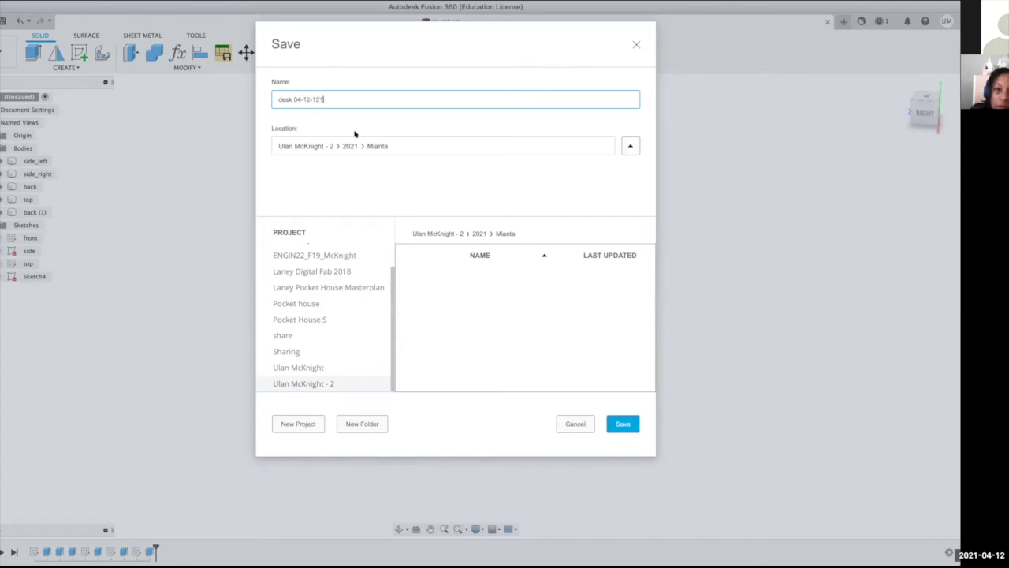
{"action": "left_click", "coordinate": [620, 423]}
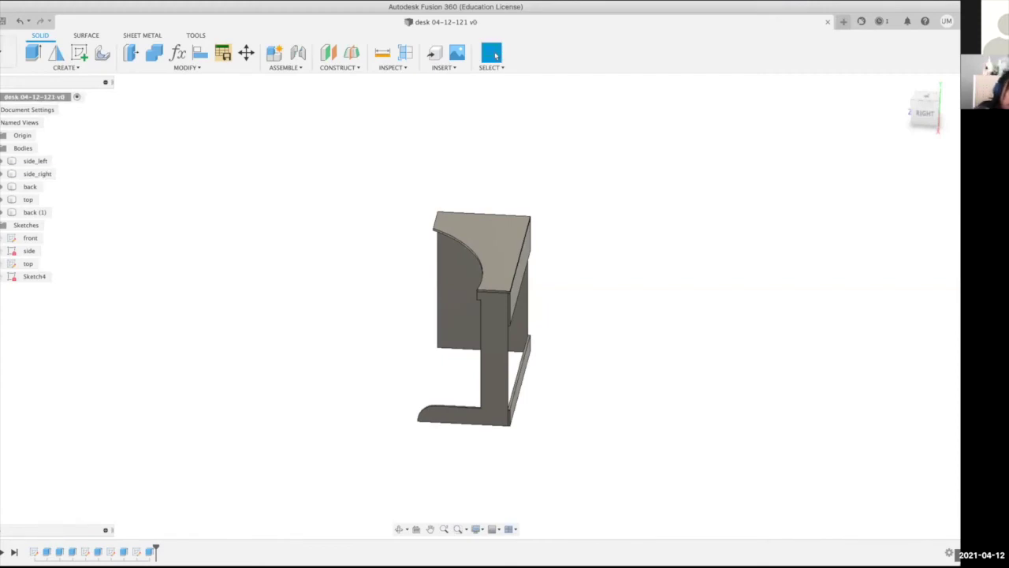
- Browse the project's data to the 2021 folder and open the person's folder holding the saved desk design
{"action": "left_click", "coordinate": [0, 21]}
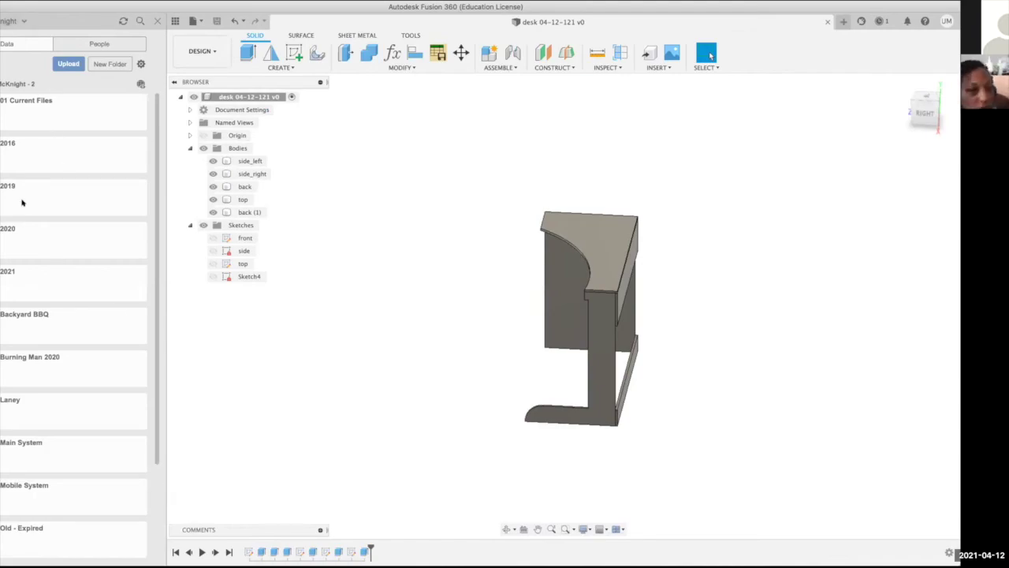
{"action": "left_click", "coordinate": [8, 272]}
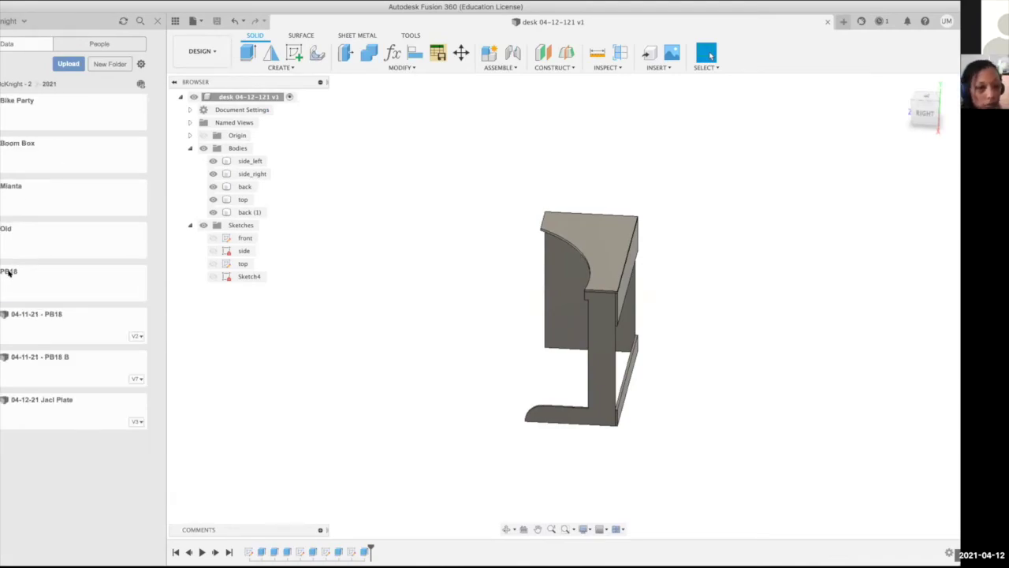
{"action": "left_click", "coordinate": [9, 186]}
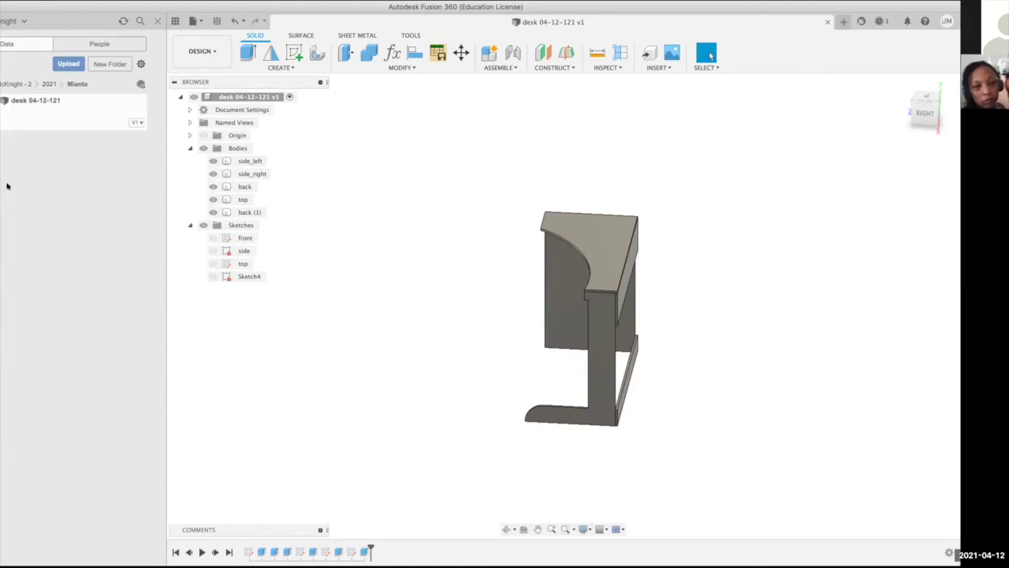
- Turn on a public share link for the saved desk 04-12-121 design and allow the item to be downloaded
{"action": "right_click", "coordinate": [72, 118]}
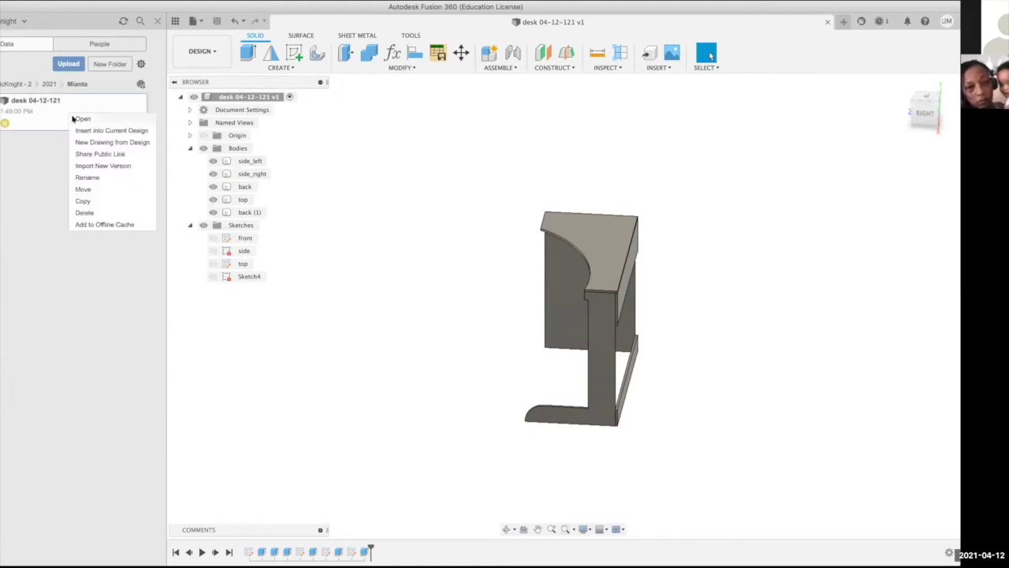
{"action": "left_click", "coordinate": [91, 154]}
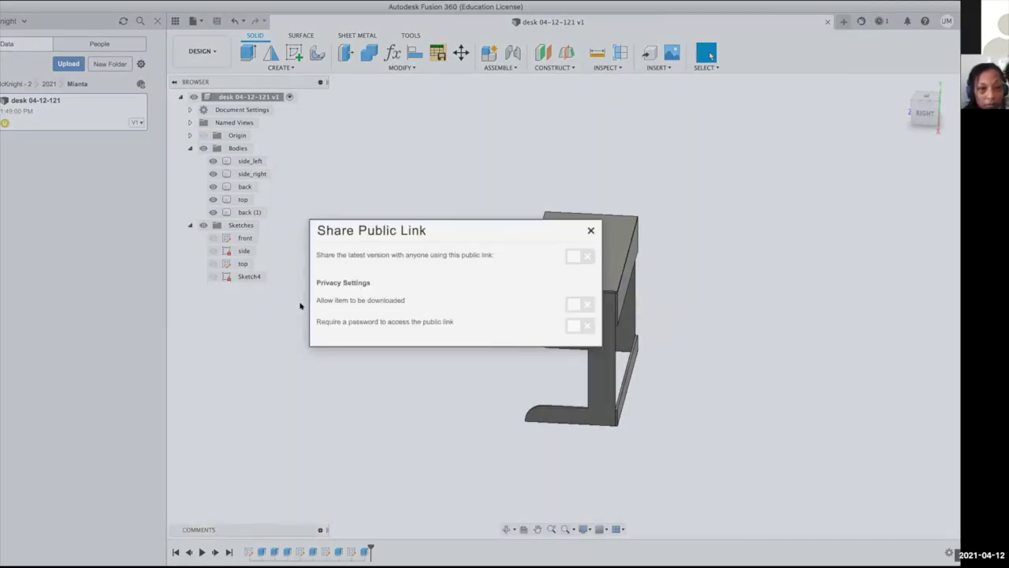
{"action": "left_click", "coordinate": [573, 257]}
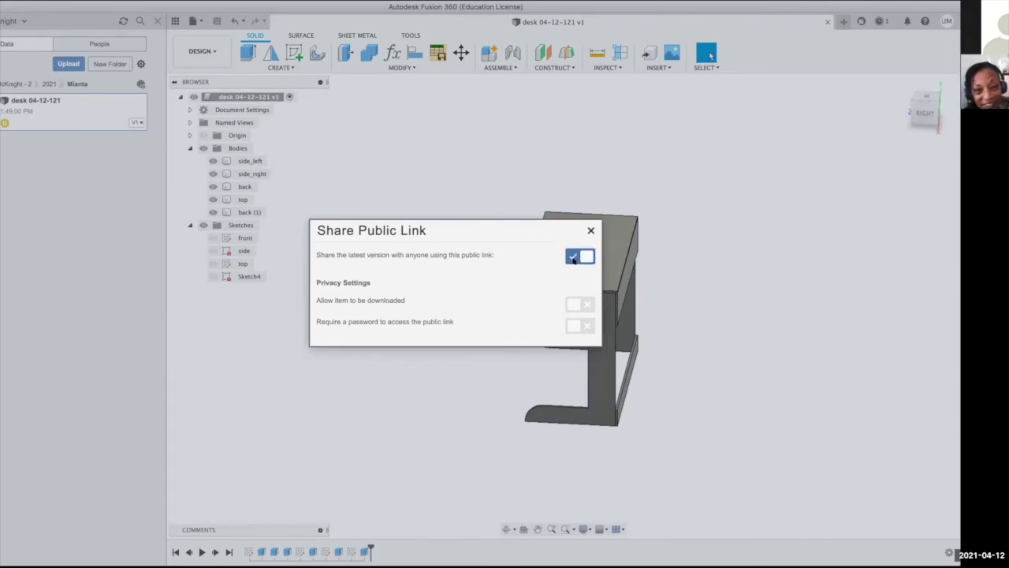
{"action": "left_click", "coordinate": [573, 334]}
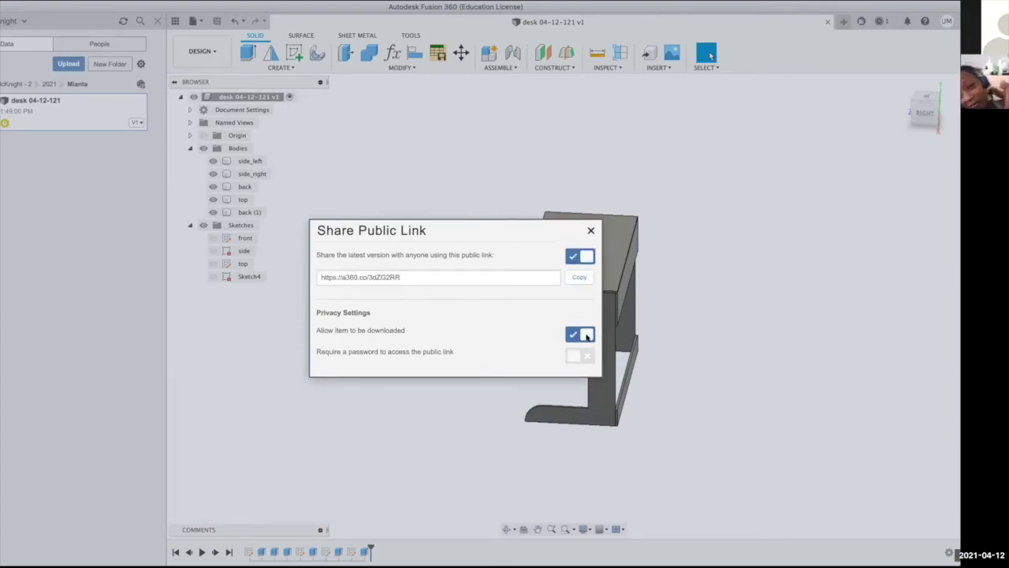
- Select the full address of the desk design's public link for sharing and close the sharing dialog
{"action": "left_click_drag", "start_coordinate": [417, 273], "coordinate": [288, 279]}
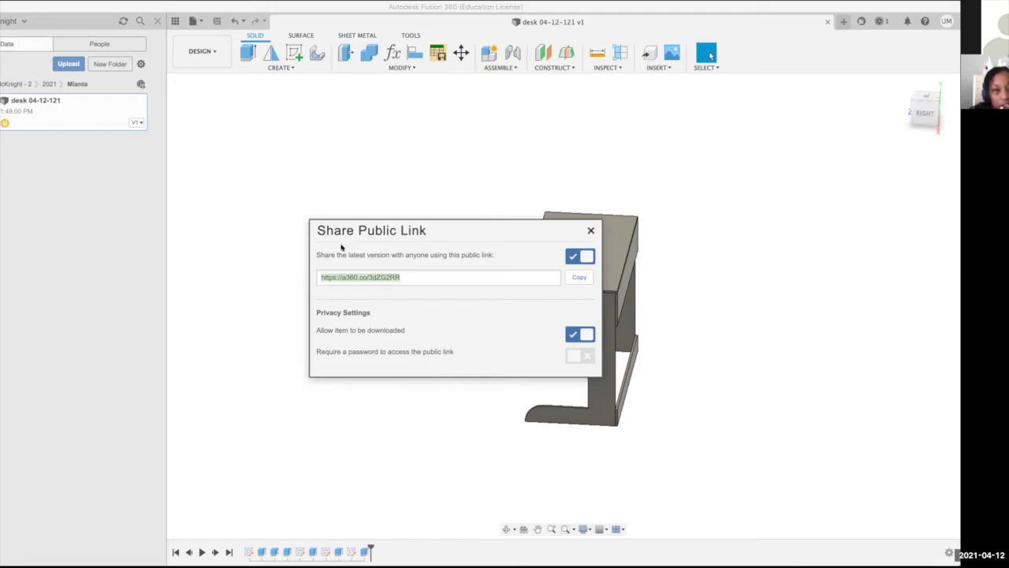
{"action": "left_click", "coordinate": [339, 141]}
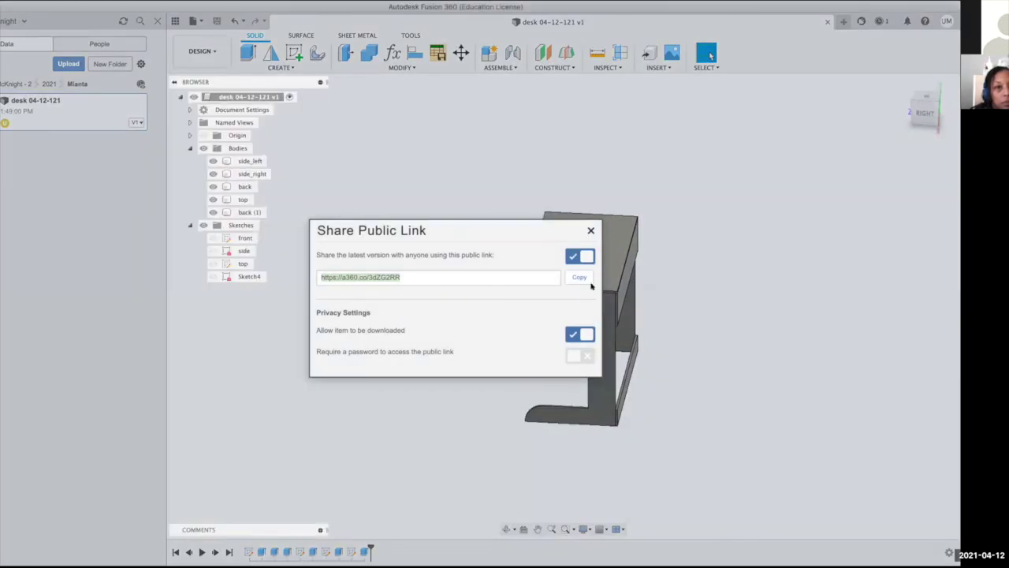
{"action": "left_click", "coordinate": [588, 228]}
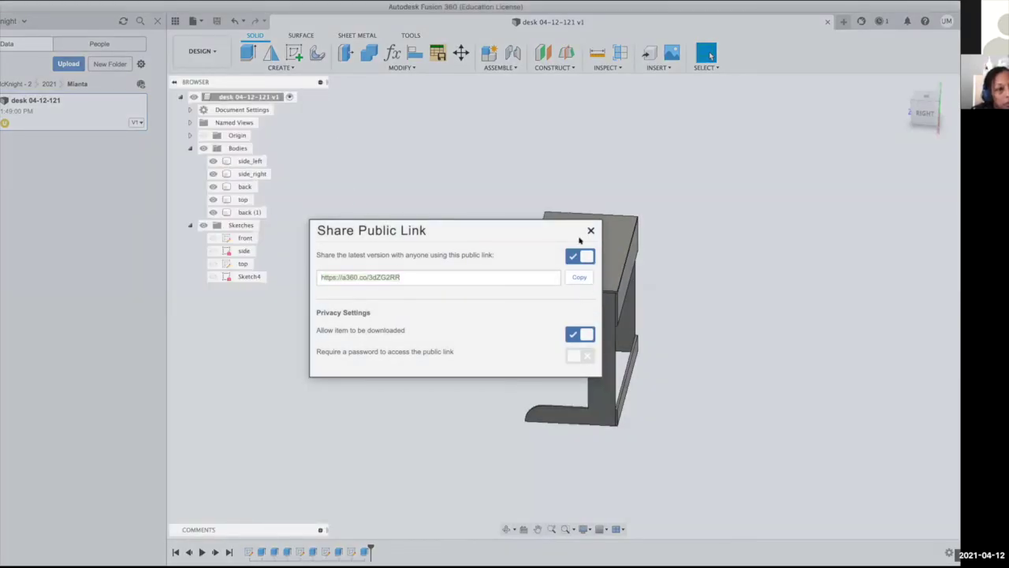
{"action": "left_click", "coordinate": [591, 230]}
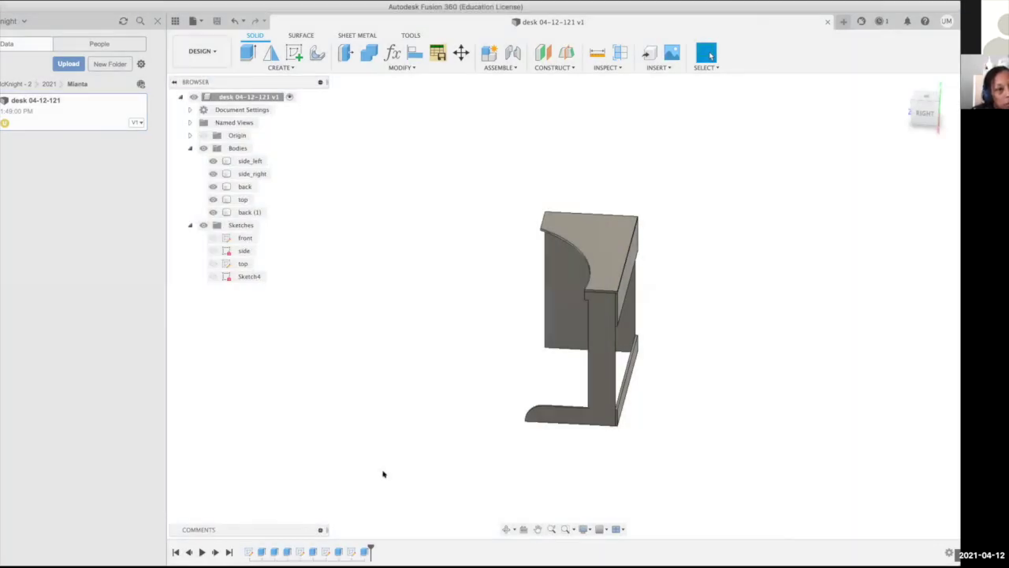
{"action": "left_click", "coordinate": [247, 552]}
{"action": "right_click", "coordinate": [247, 552]}
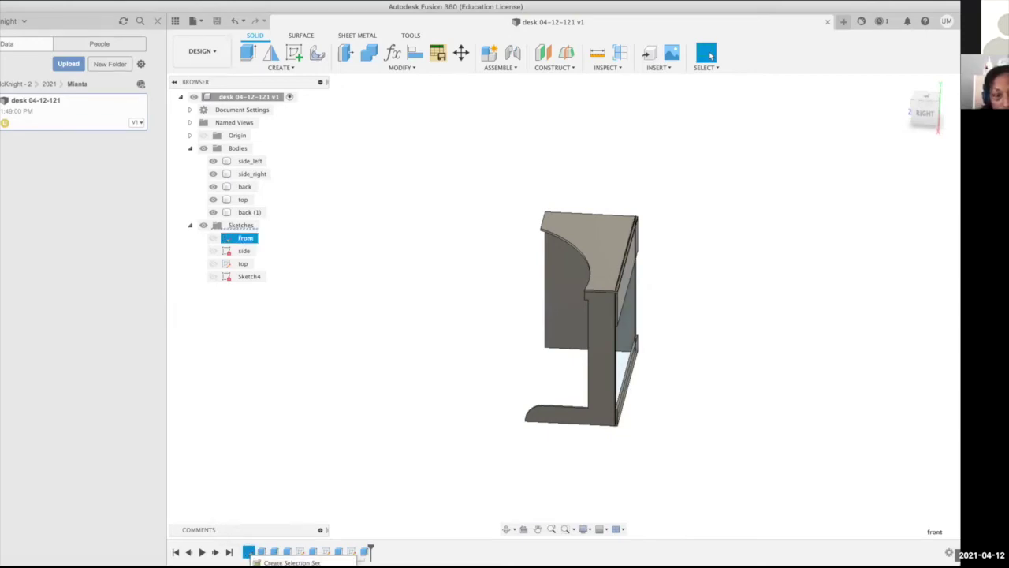
{"action": "left_click", "coordinate": [331, 389]}
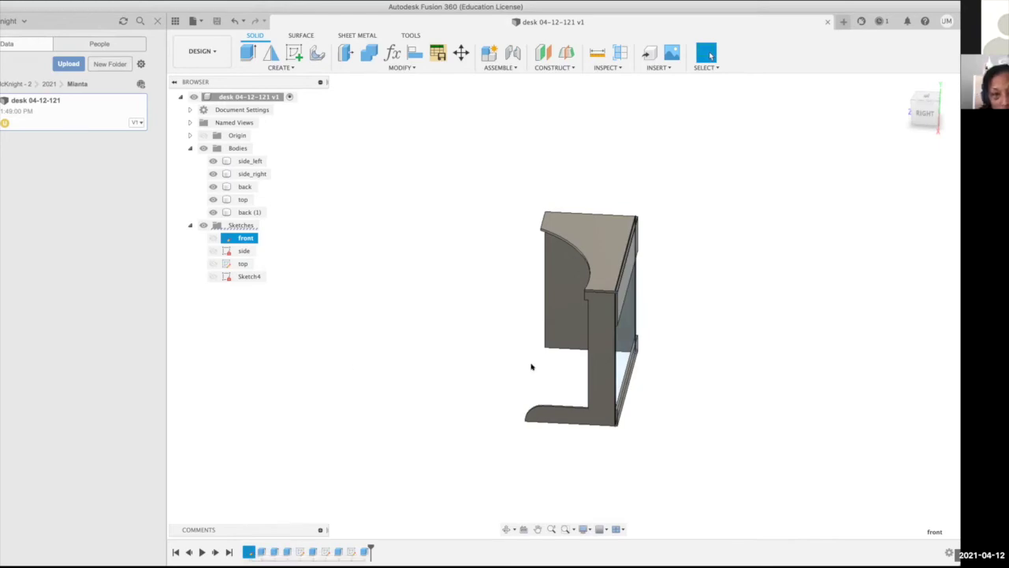
{"action": "left_click", "coordinate": [603, 359]}
{"action": "left_click", "coordinate": [698, 228]}
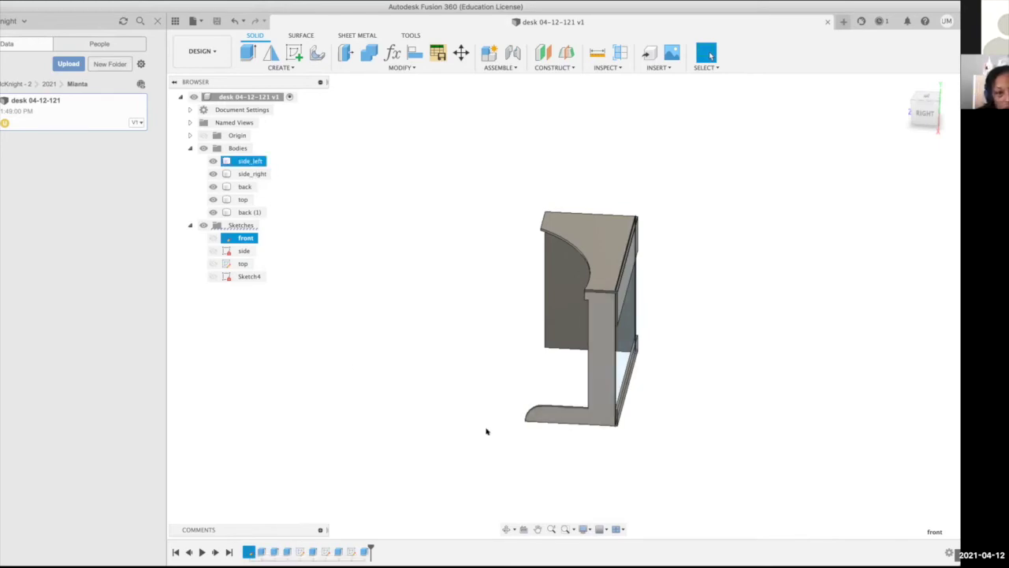
{"action": "right_click", "coordinate": [247, 552]}
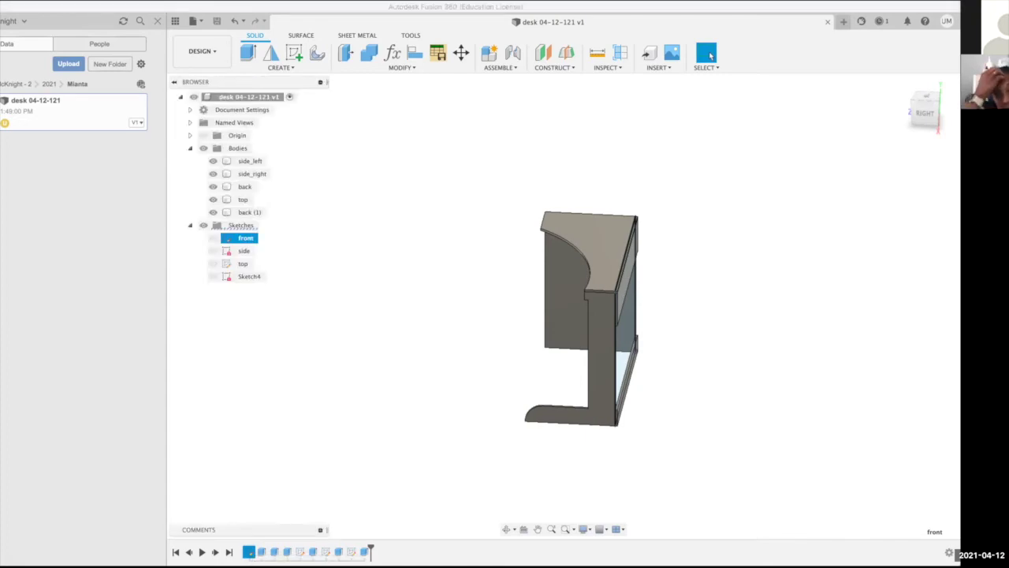
{"action": "key", "text": "super+q"}
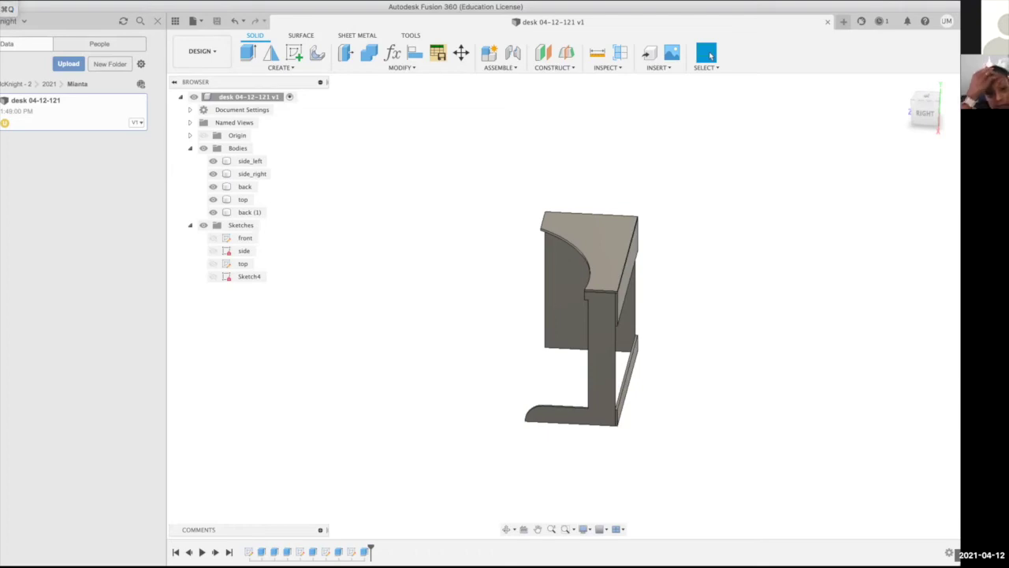